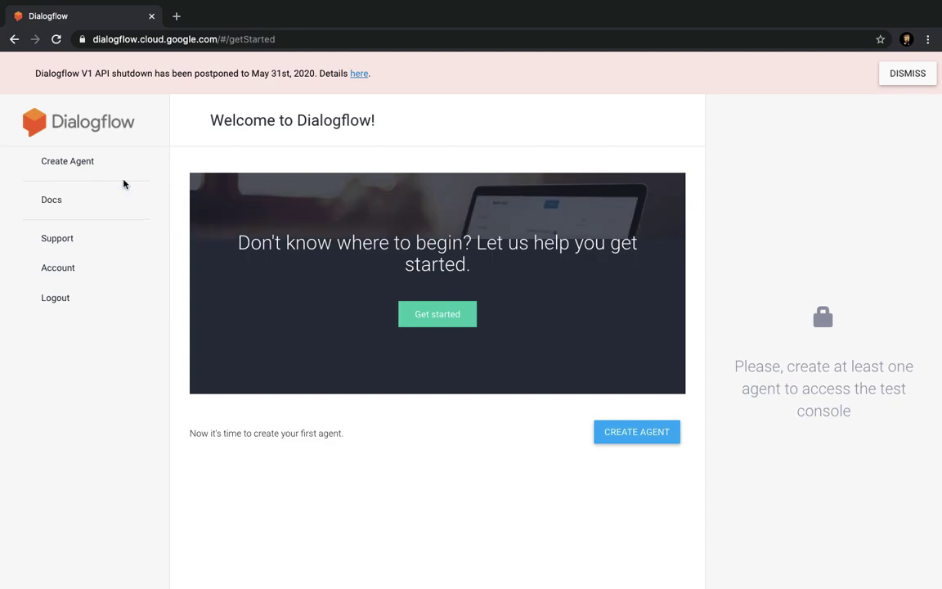
Browse the Get started documentation, then return to the Dialogflow welcome page.
click(460, 324)
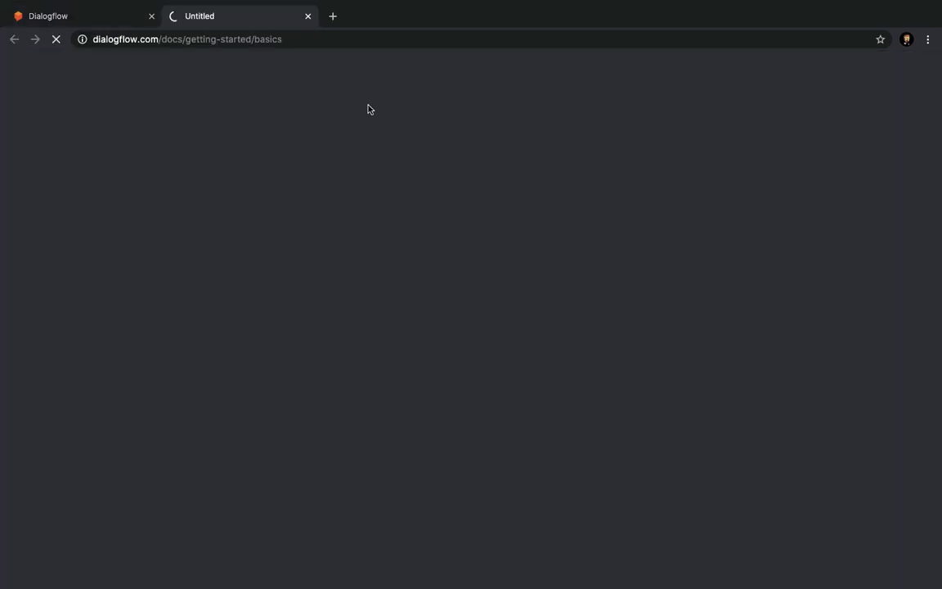
scroll(366, 237, down, 5)
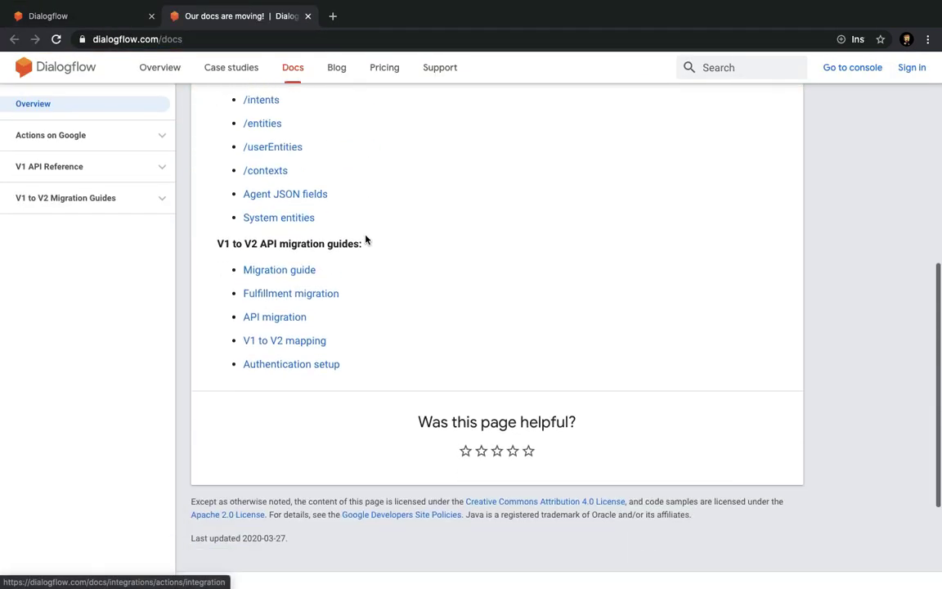
scroll(365, 240, down, 3)
click(308, 15)
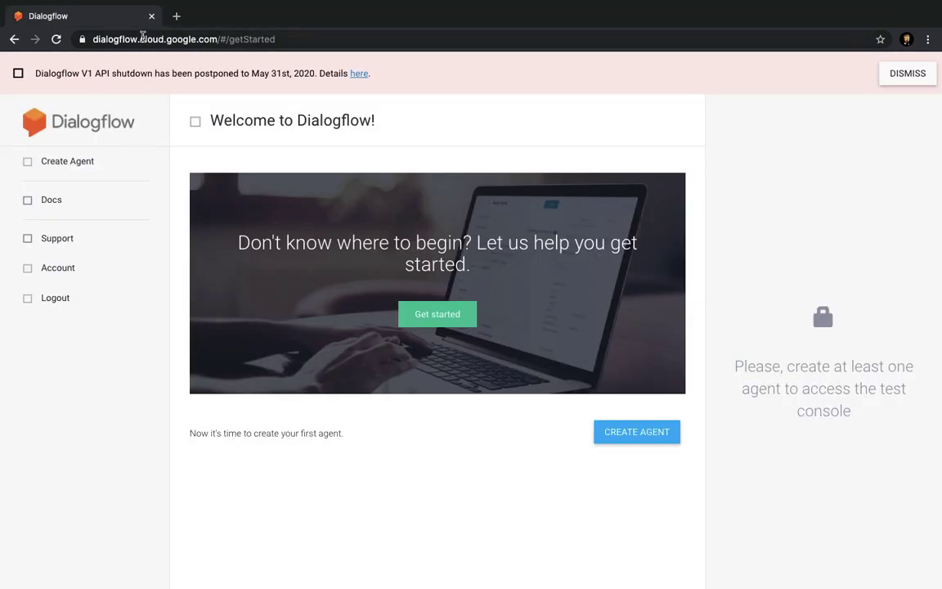
Choose India as the country, agree to the terms of service and accept the account settings.
click(416, 262)
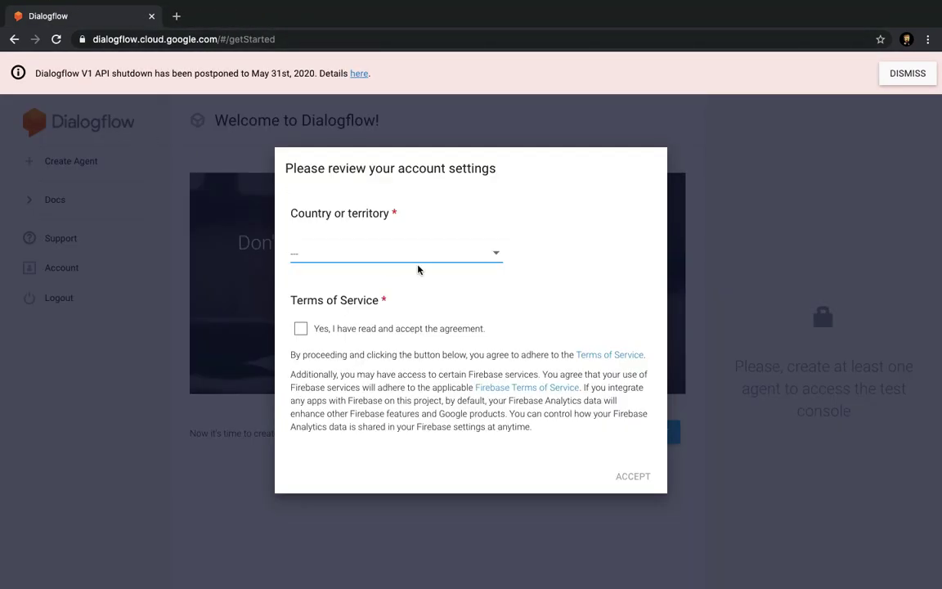
scroll(385, 355, down, 1)
scroll(387, 357, down, 20)
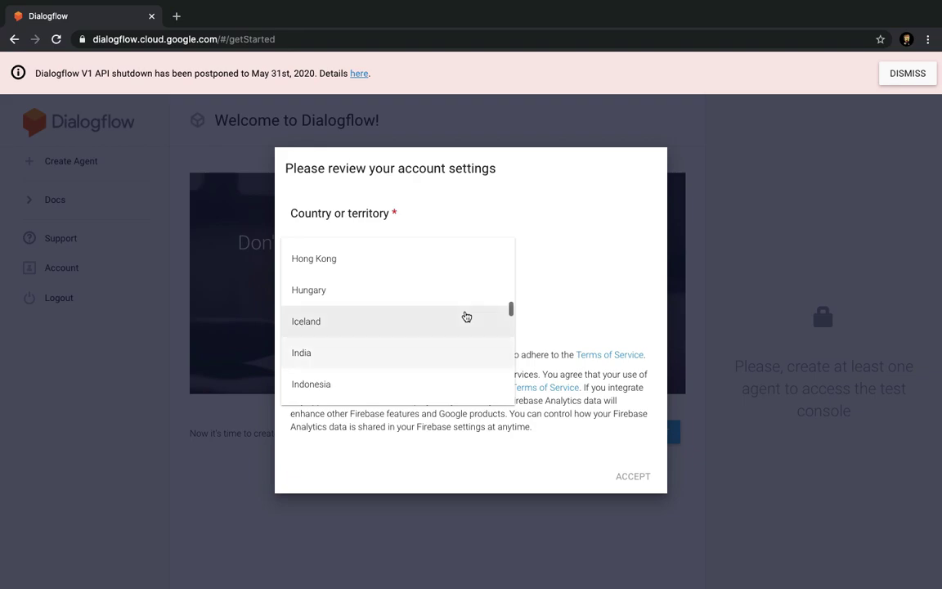
click(435, 357)
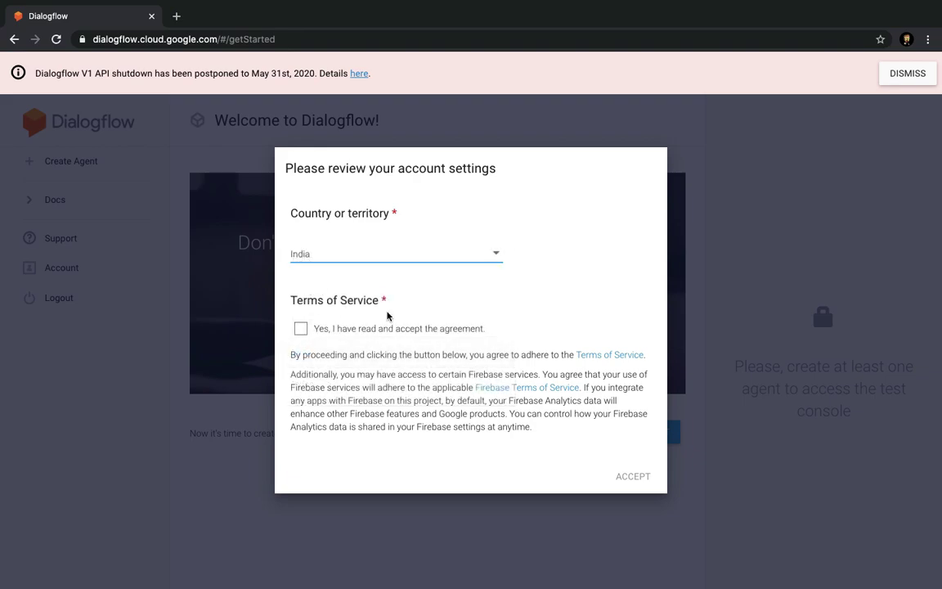
click(302, 330)
click(633, 476)
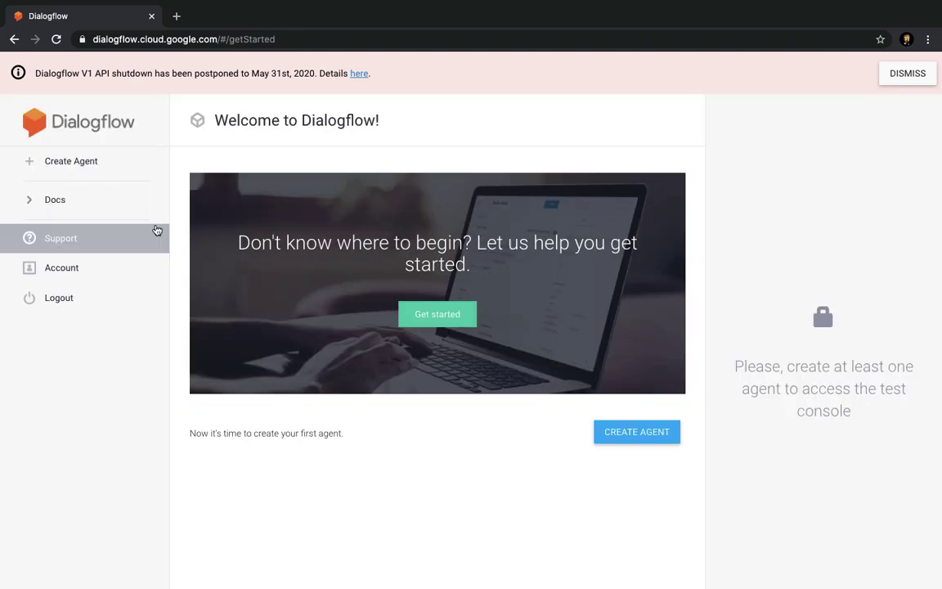
Write cake shop planning notes in Sublime Text, ending with the line cake.icecream,choclate,cupcakes.
click(124, 175)
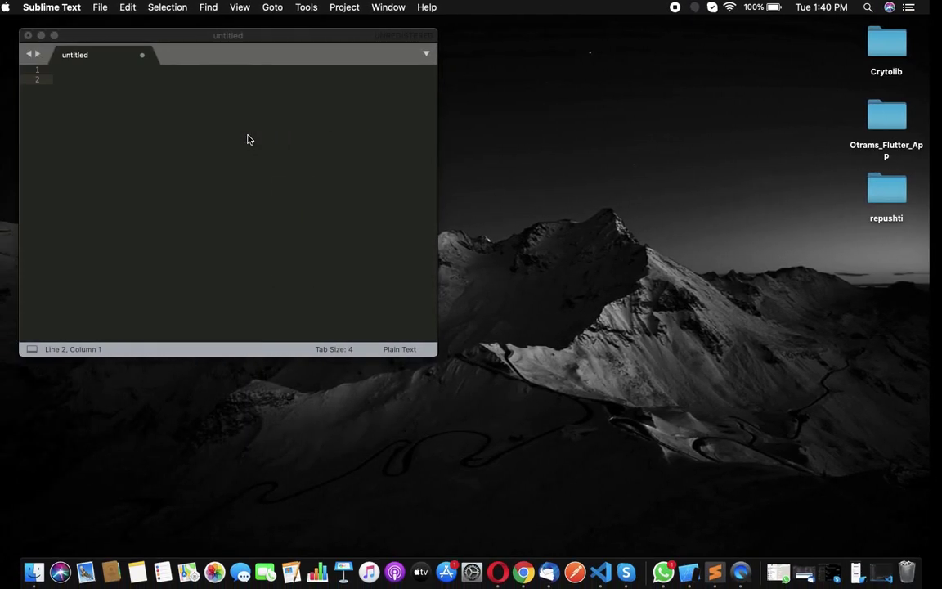
text(cake shop)
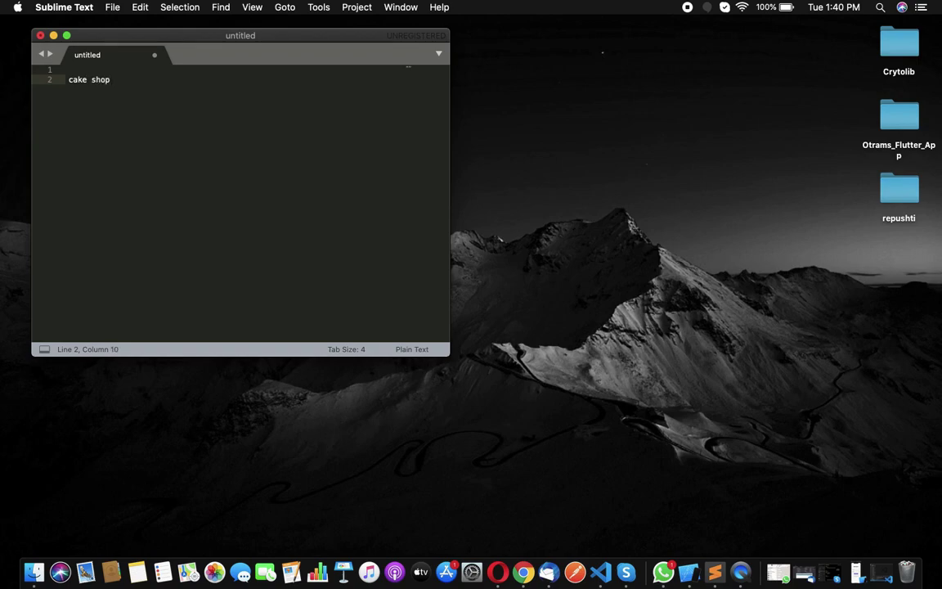
key(Return)
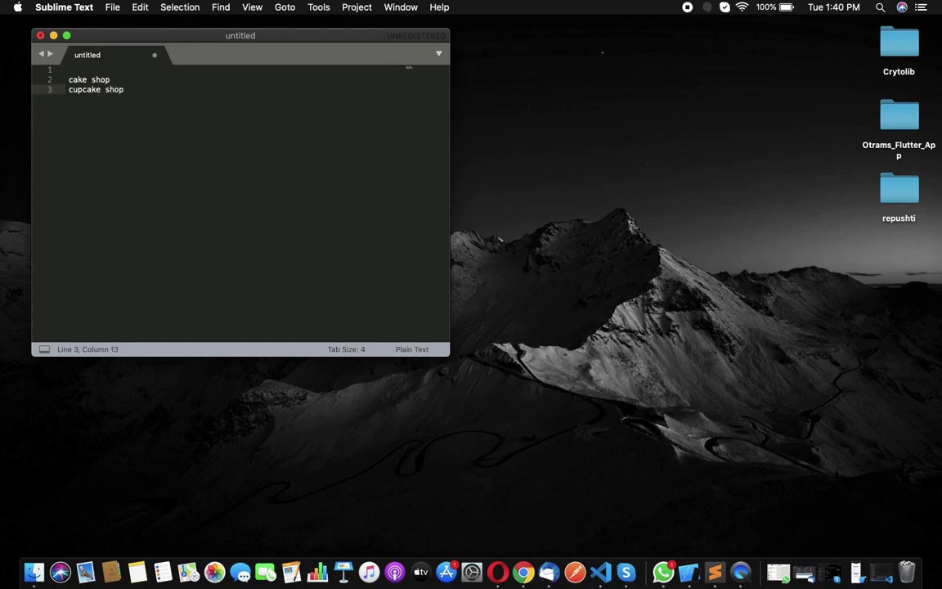
key(Return)
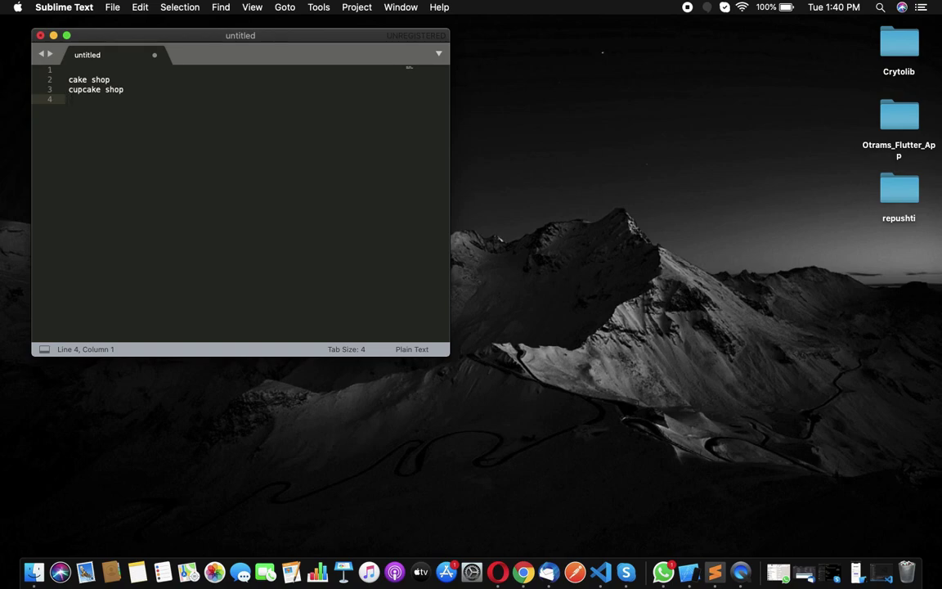
key(Return)
key(Return)
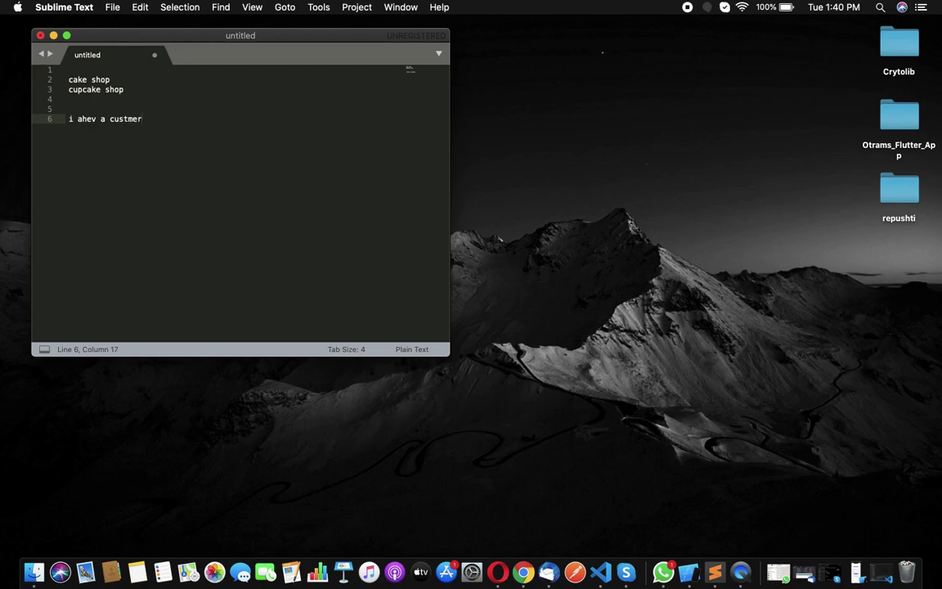
key(Return)
key(Return)
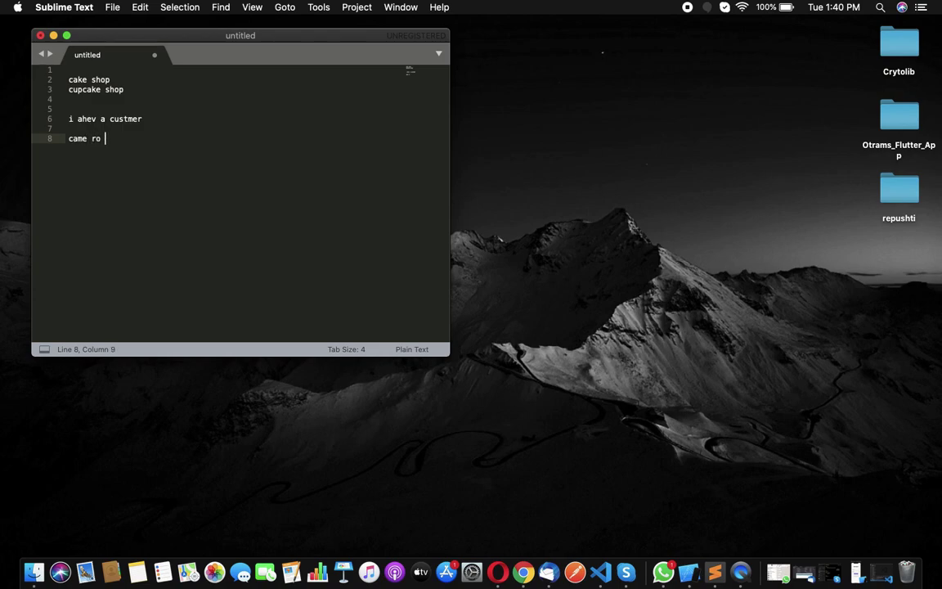
key(Return)
key(Return)
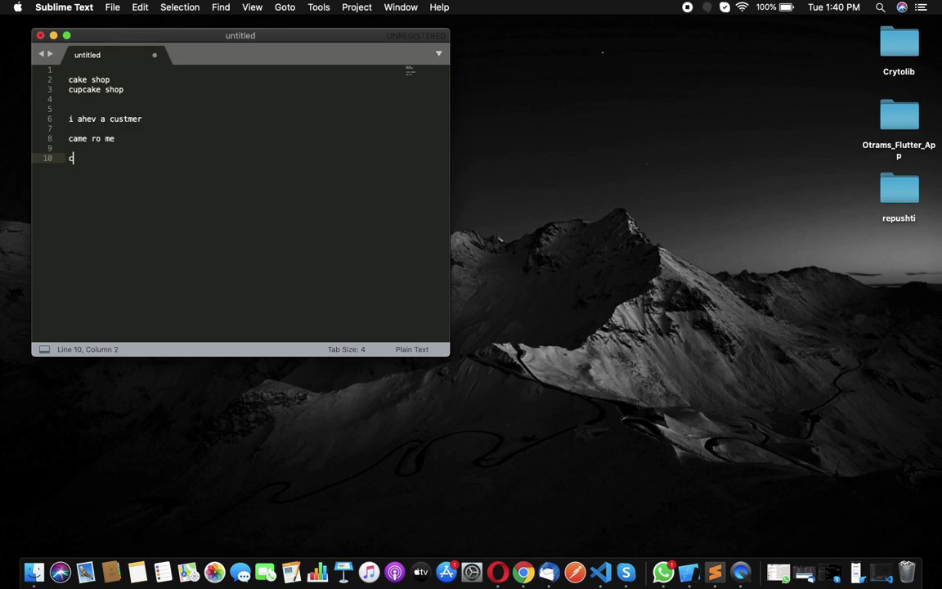
text(cake.icecream,choclate,cupcakes)
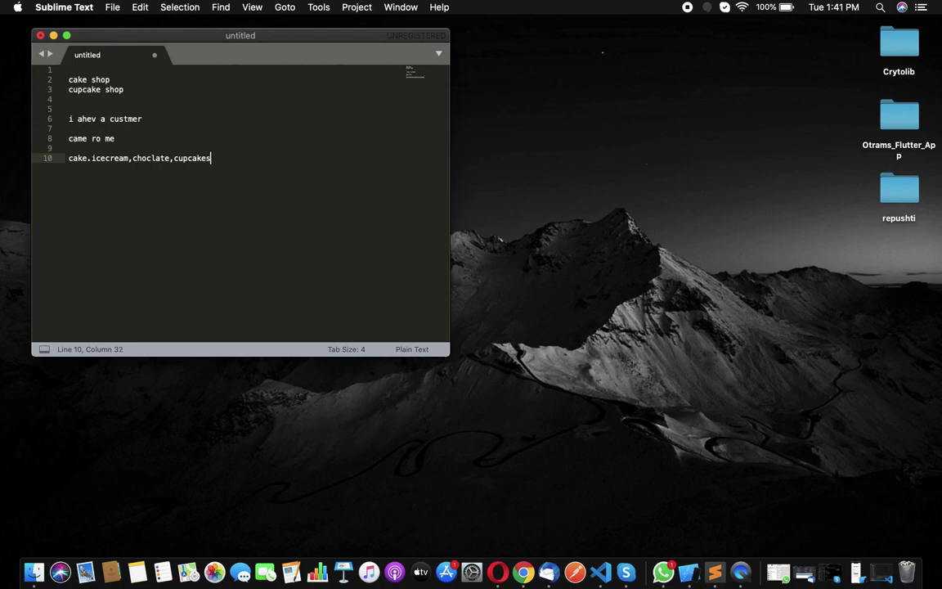
key(ctrl+Right)
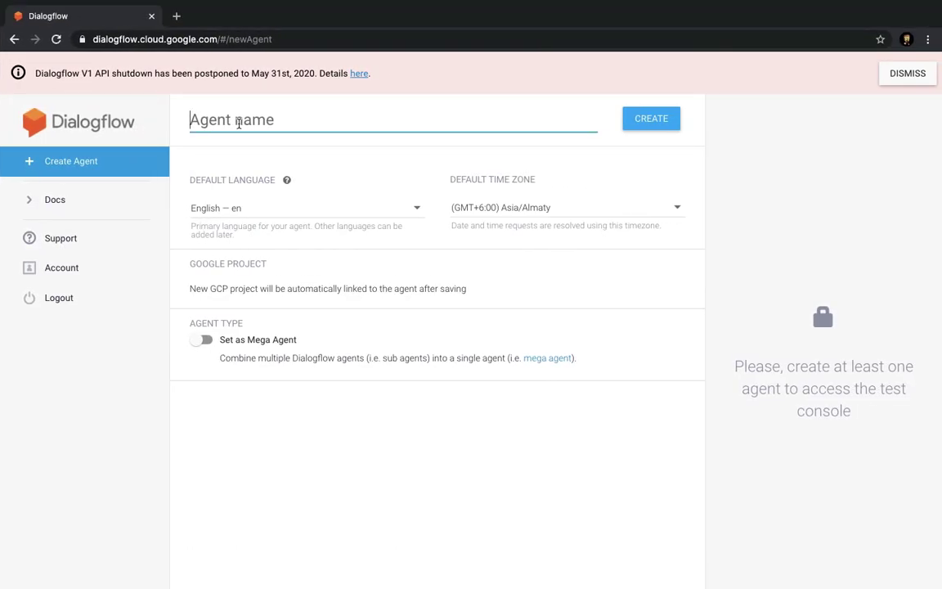
Create an agent named cupcakesbot and dismiss the V1 API shutdown banner.
text(cupcakes)
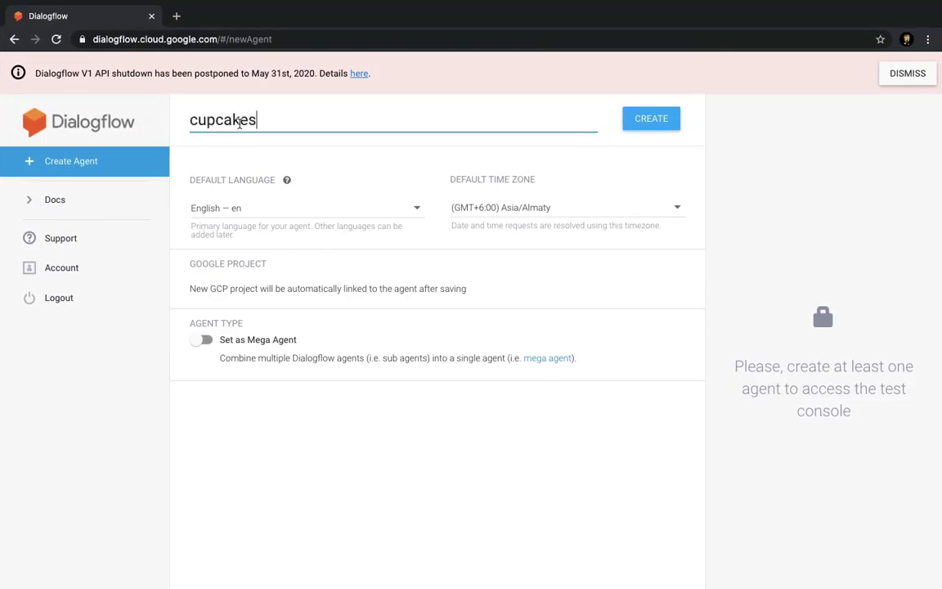
text( b)
key(BackSpace)
key(BackSpace)
text(b)
click(274, 288)
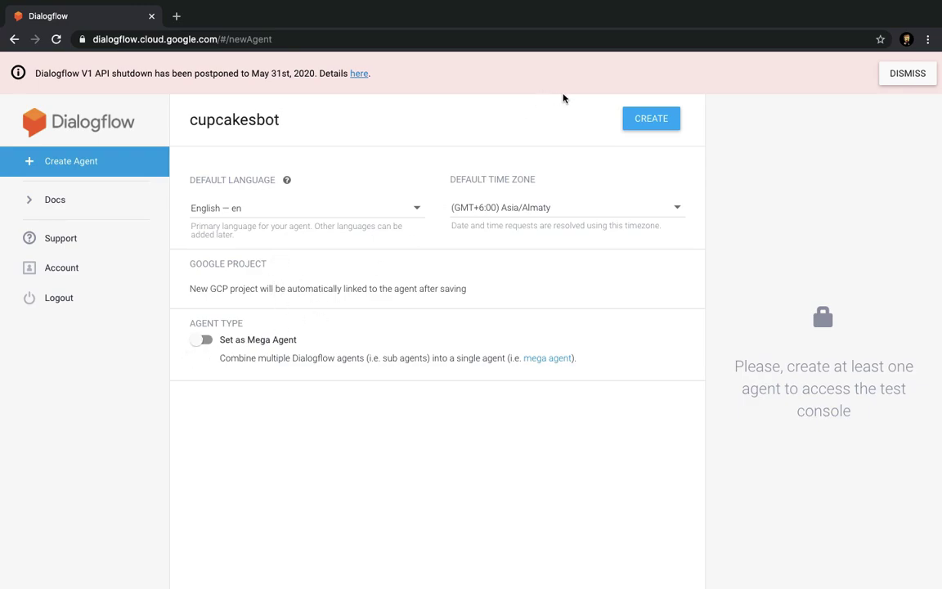
click(626, 123)
click(883, 74)
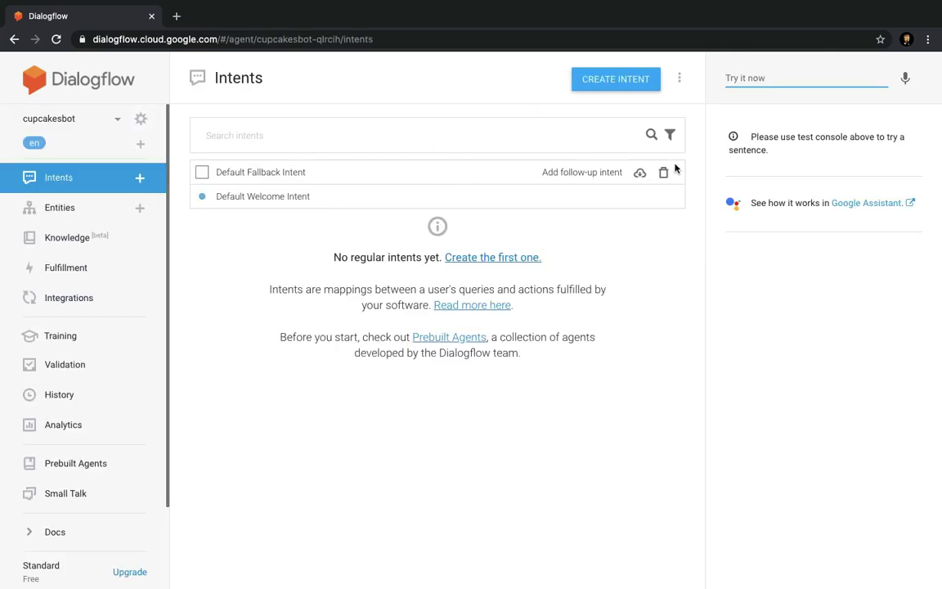
Delete the Default Fallback Intent.
click(664, 173)
click(595, 365)
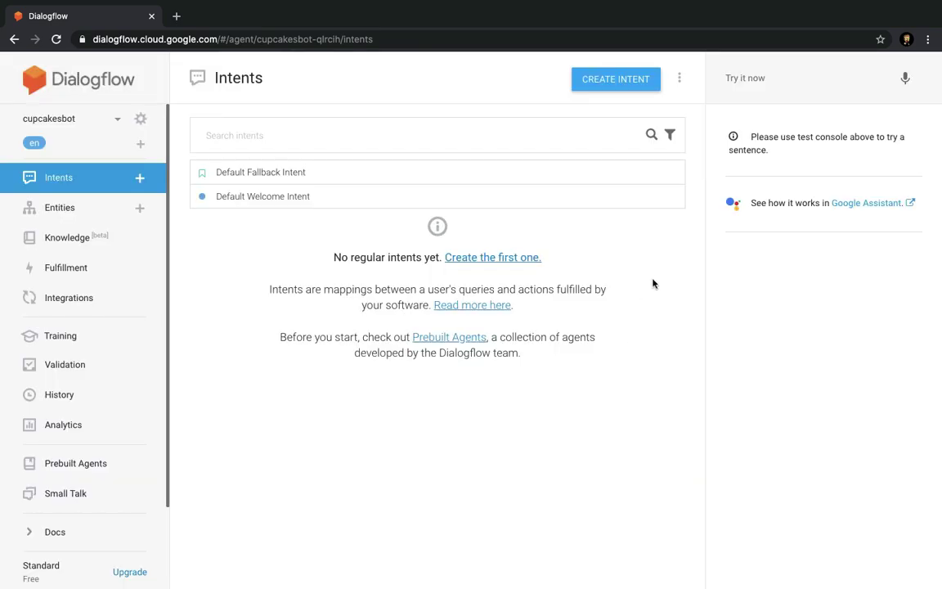
click(664, 173)
click(610, 362)
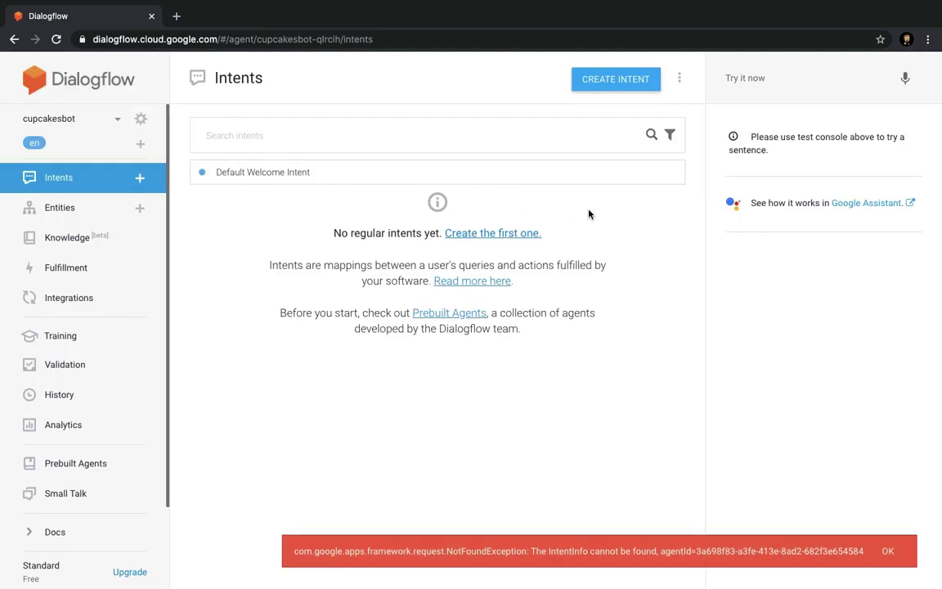
Delete the Default Welcome Intent and dismiss the error and training-complete notifications.
click(662, 174)
click(609, 364)
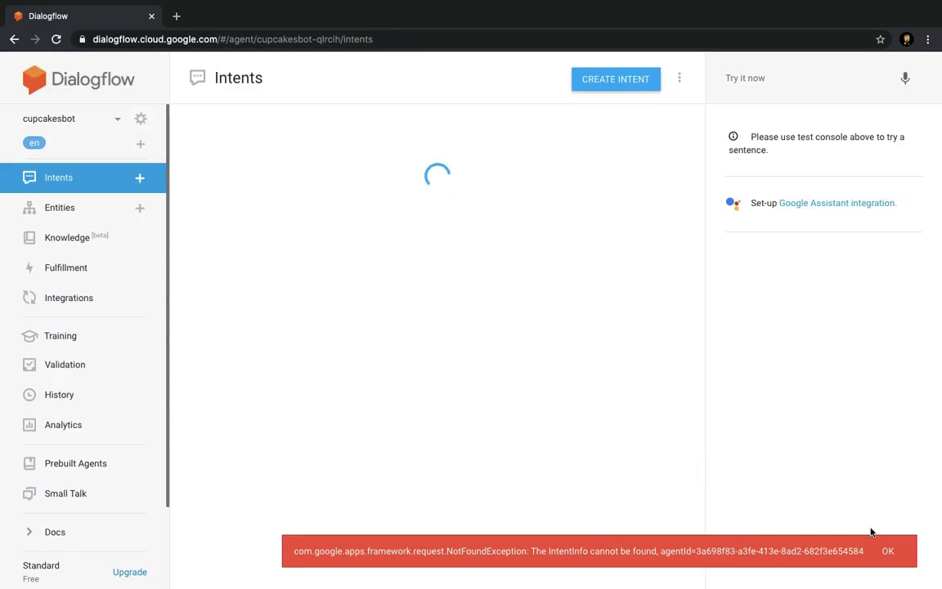
click(887, 550)
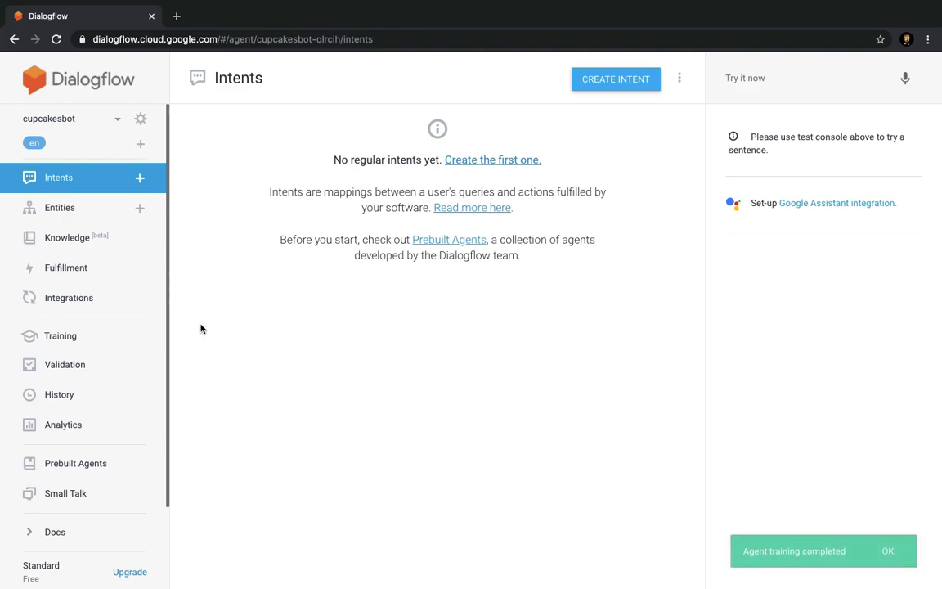
click(890, 554)
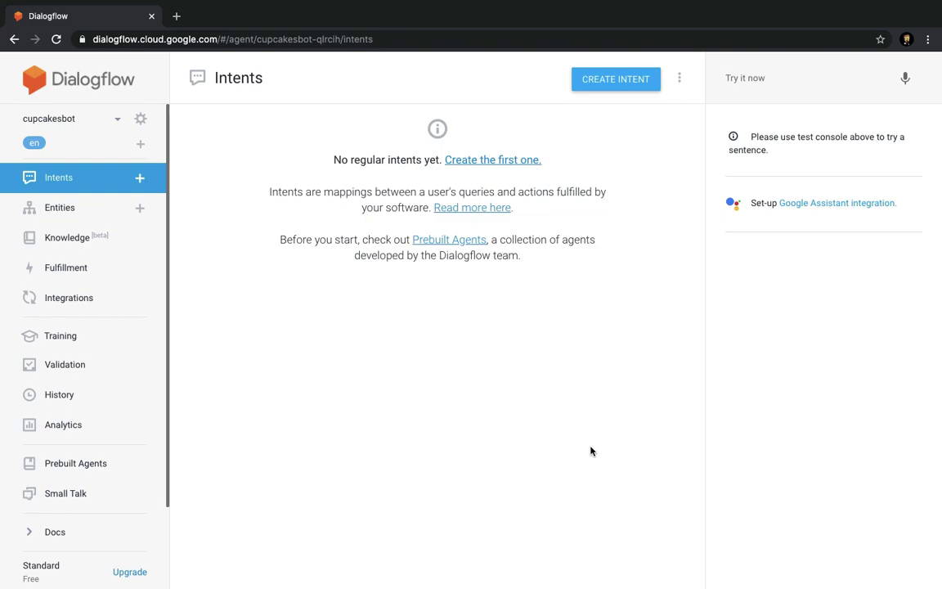
scroll(33, 476, down, 2)
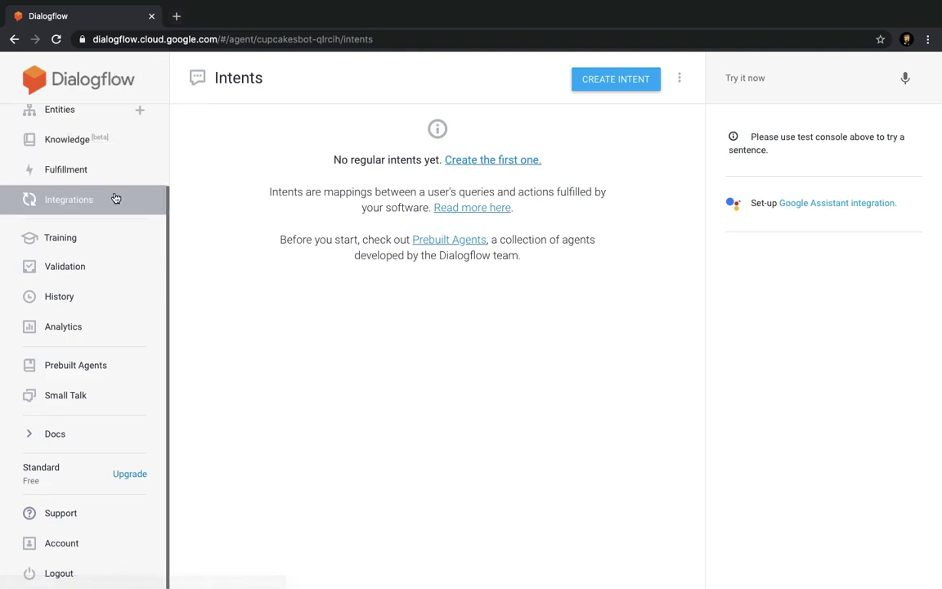
Enable Small Talk for the agent and expand the About agent questions.
click(76, 397)
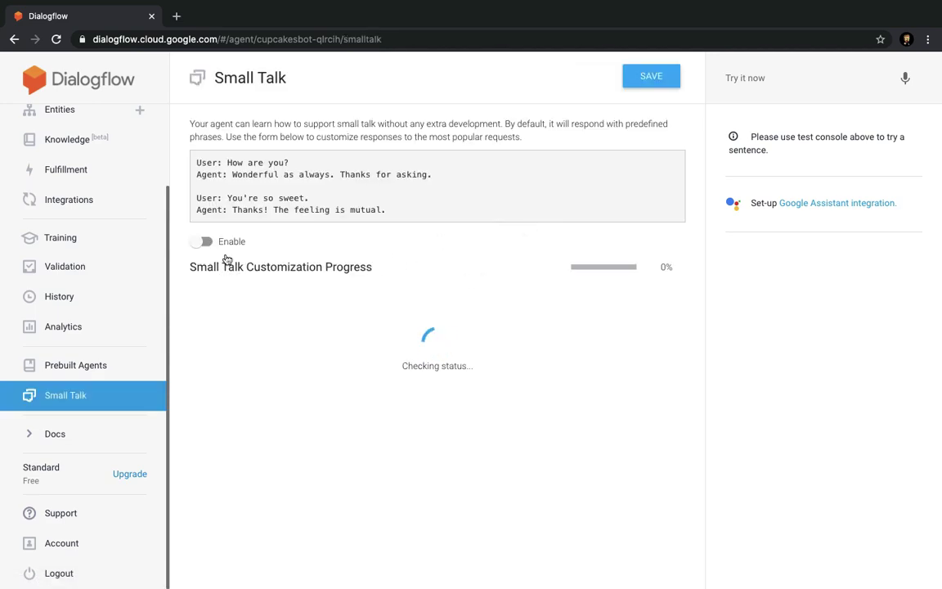
click(200, 241)
click(305, 397)
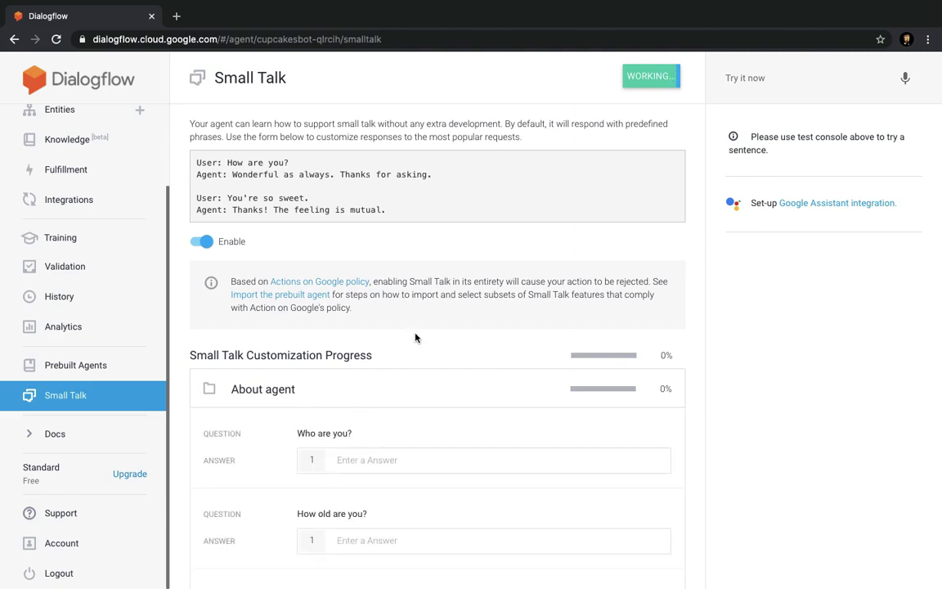
scroll(365, 456, down, 5)
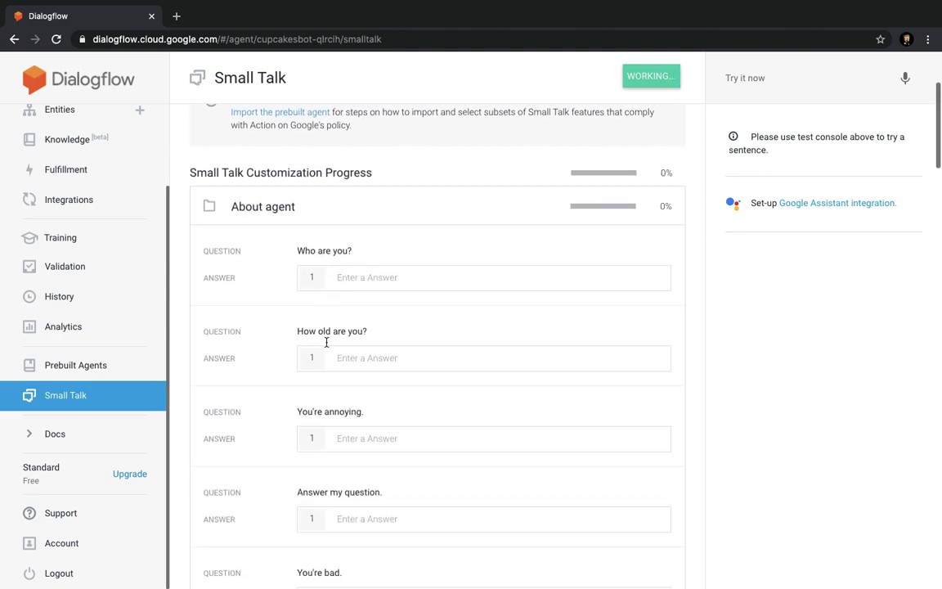
scroll(341, 382, down, 20)
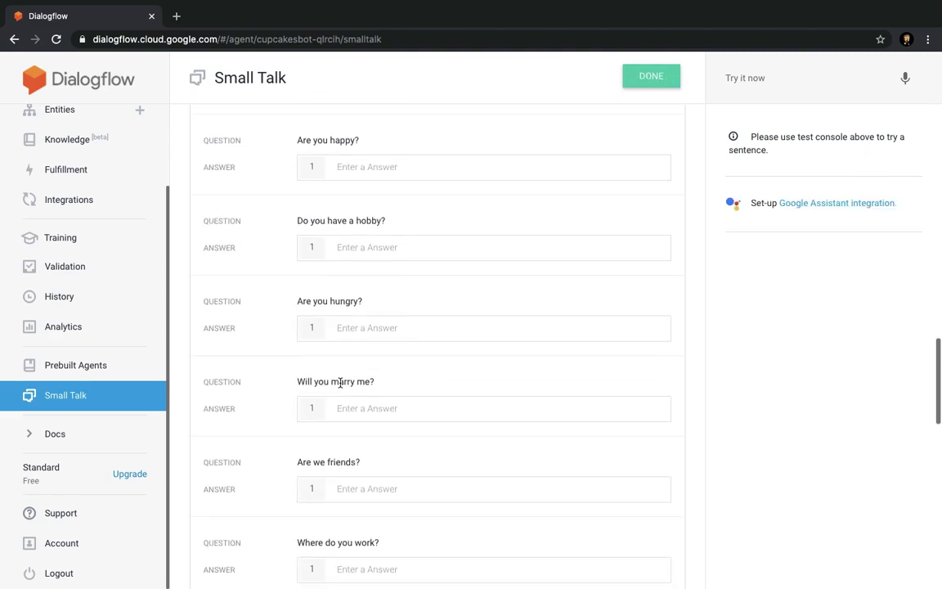
scroll(340, 382, down, 10)
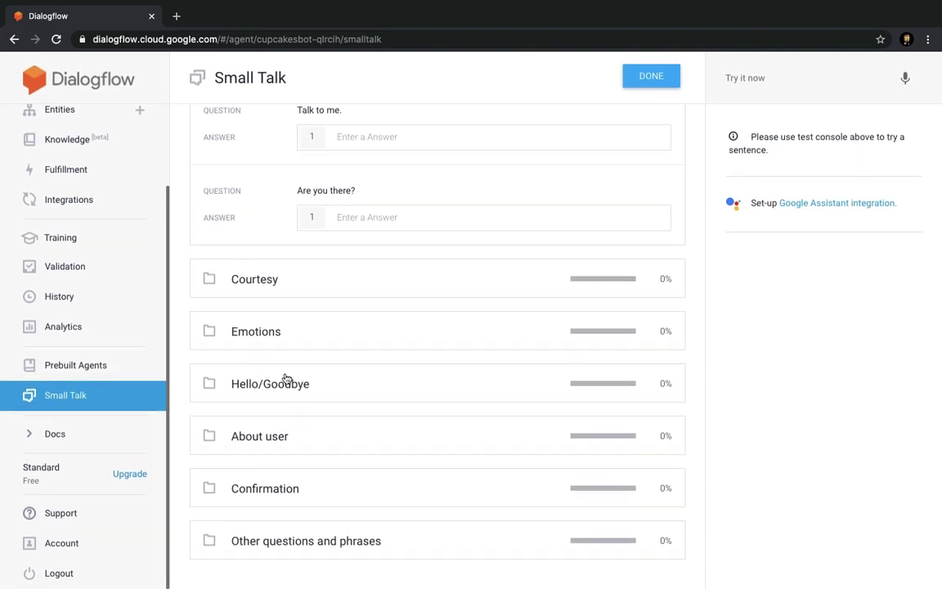
scroll(375, 390, up, 10)
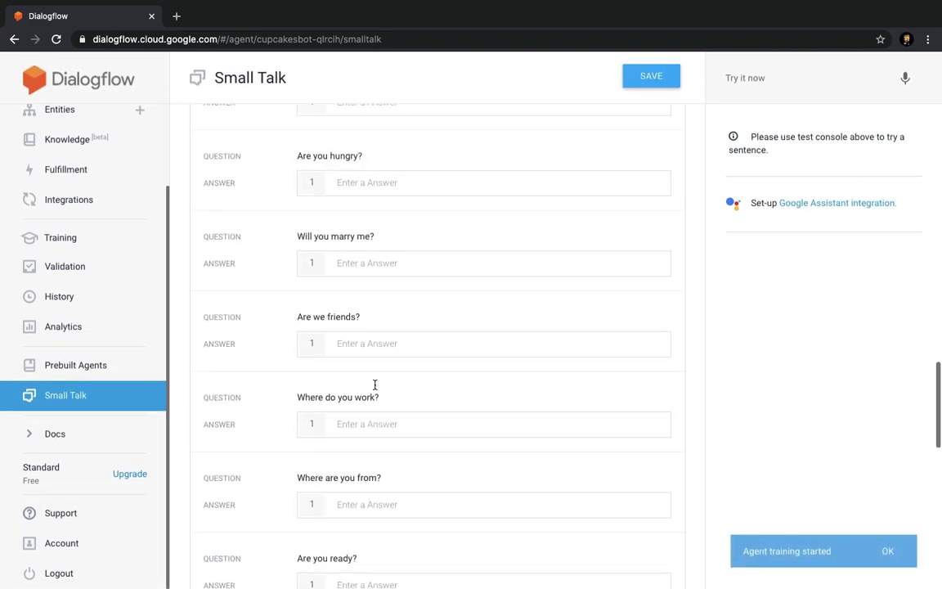
scroll(375, 390, up, 20)
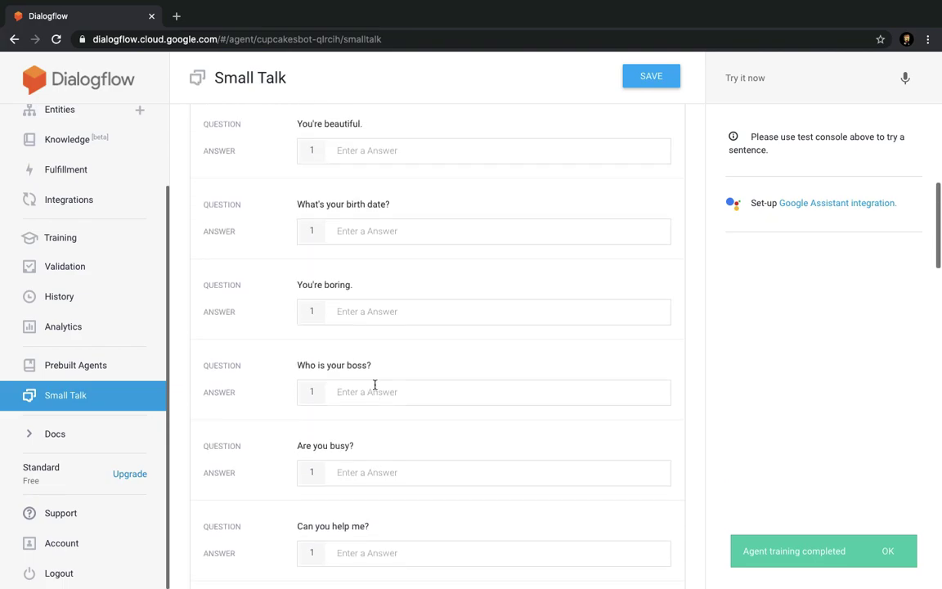
scroll(375, 390, up, 5)
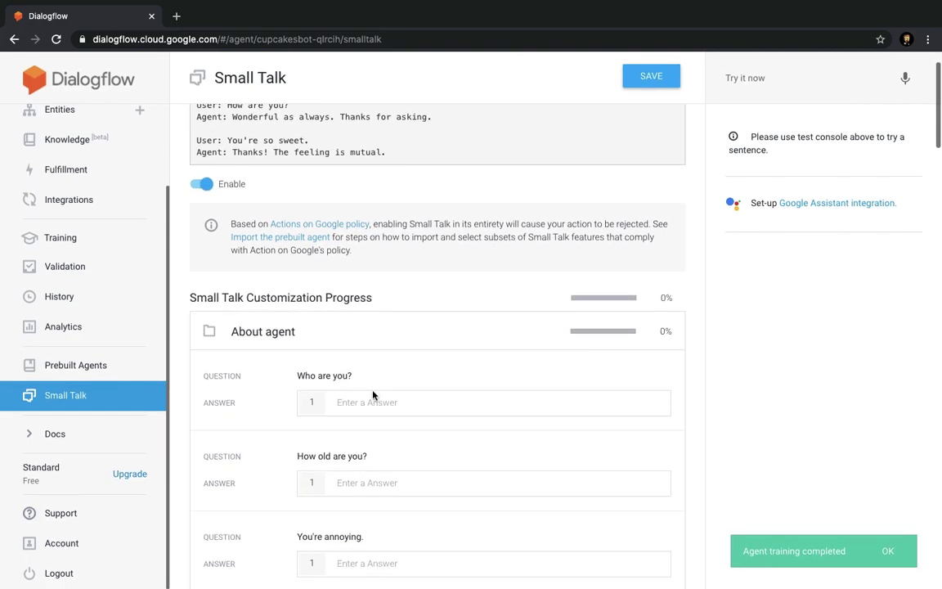
Answer 'Who are you?' with a cupcake shop bot greeting offering help, and save.
click(370, 402)
text(Hye)
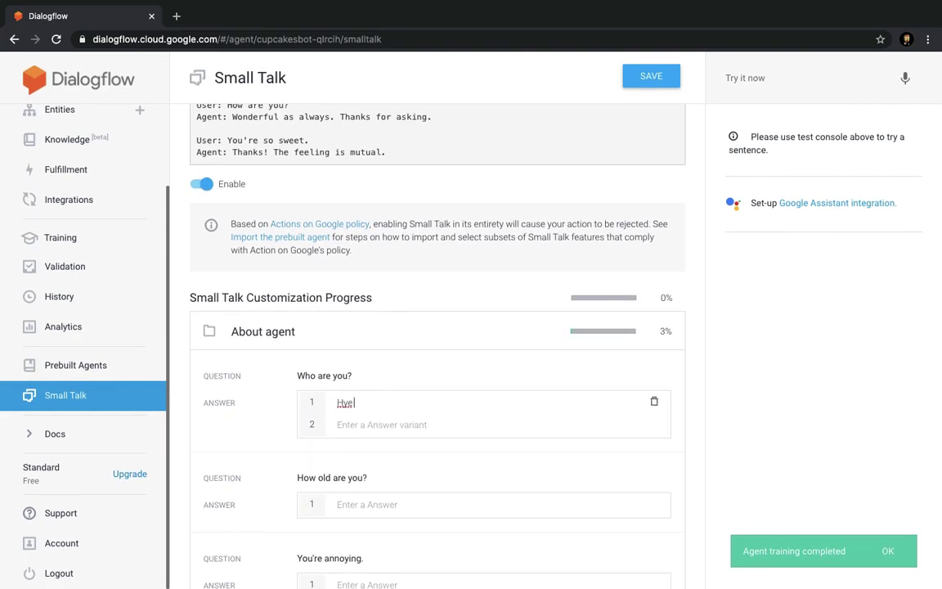
text( there i am cupcake shop bot !!)
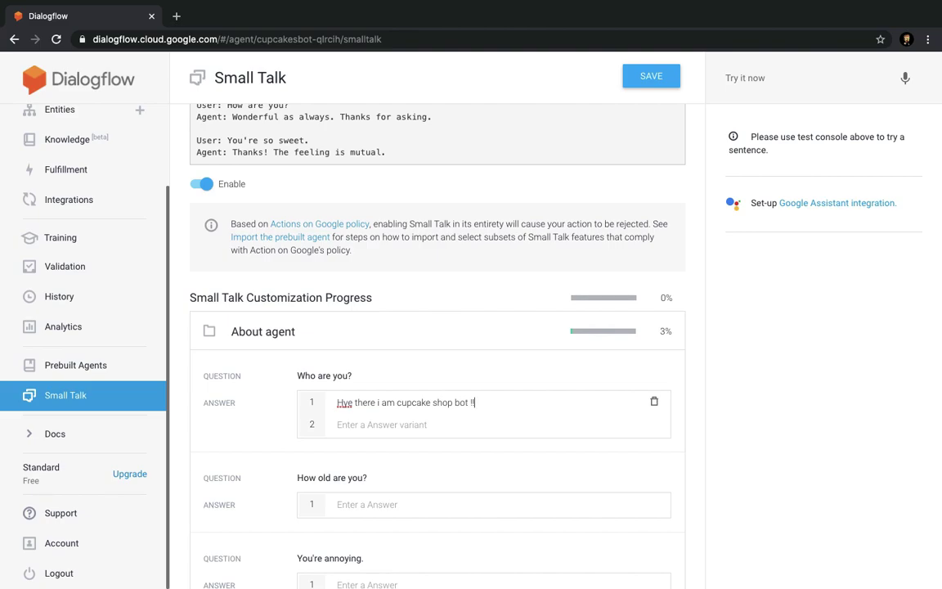
text(to helpyou with your orders !!)
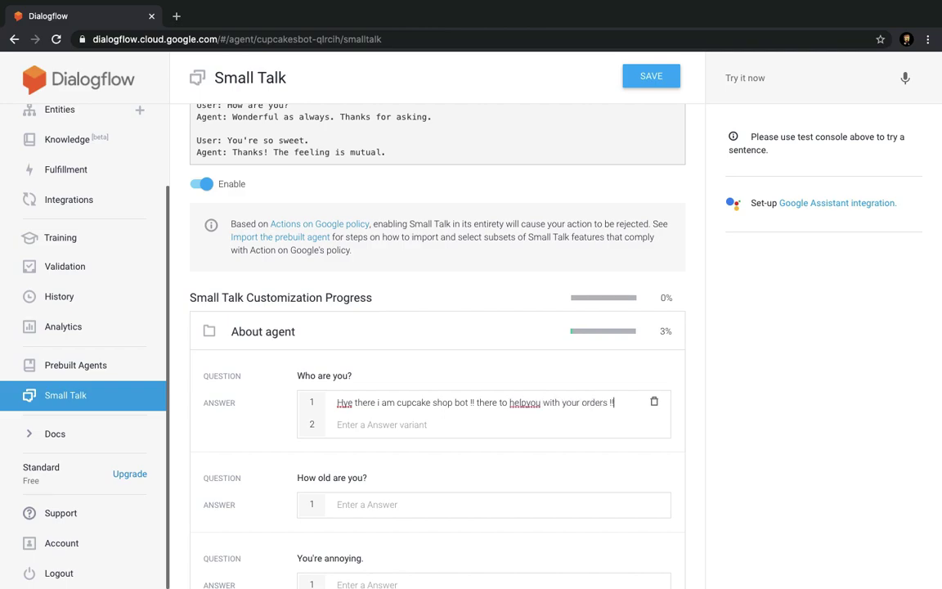
scroll(379, 415, down, 3)
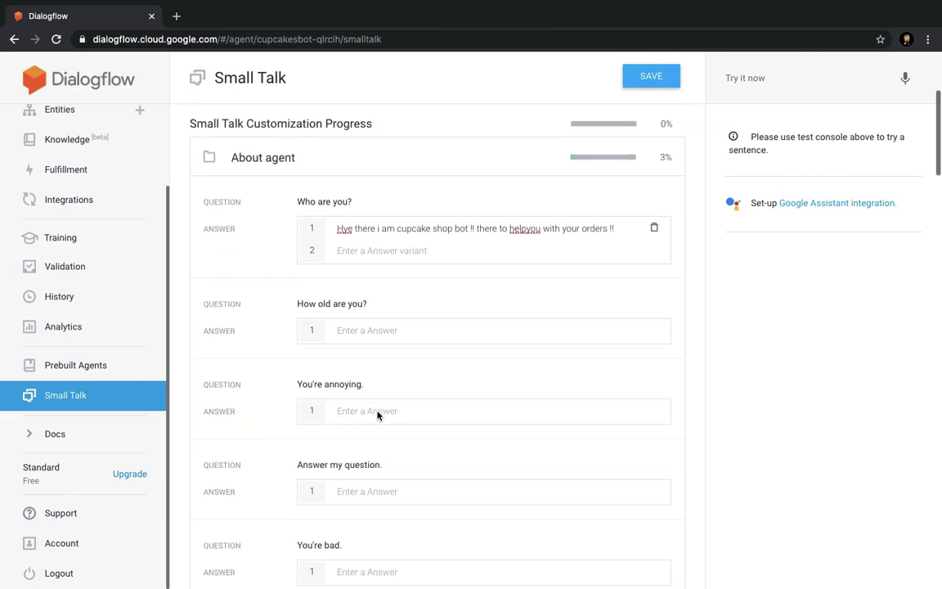
key(ctrl+s)
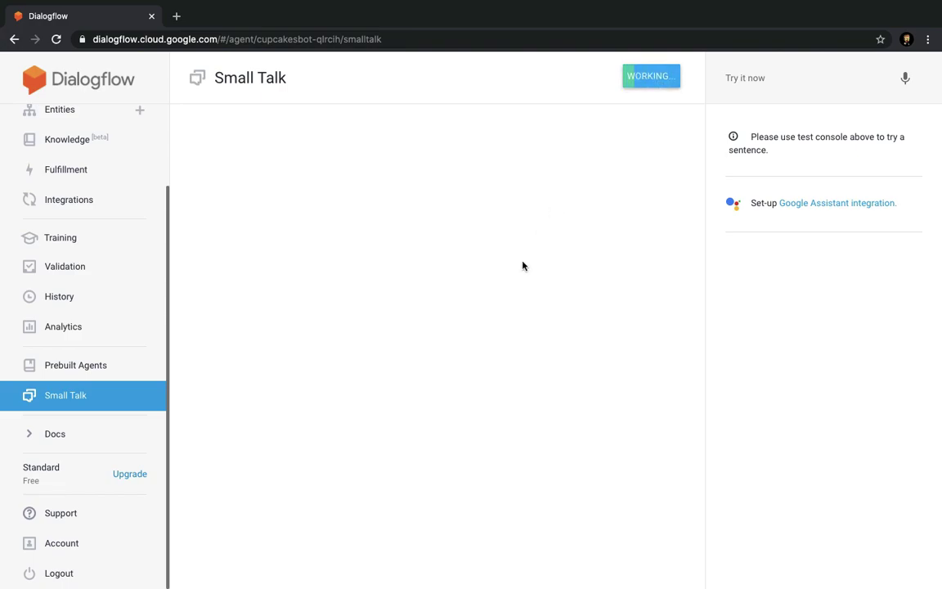
scroll(421, 281, up, 5)
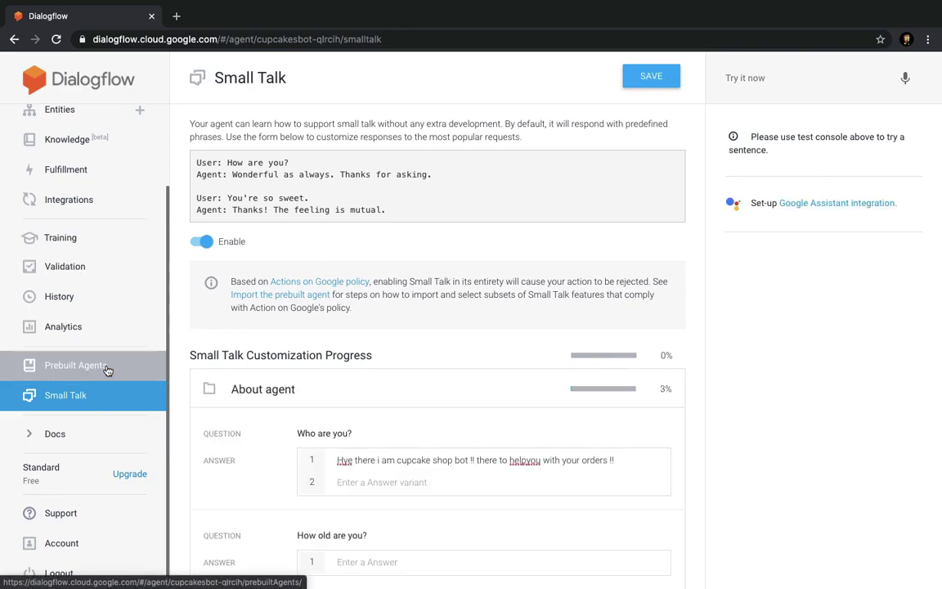
Switch on the Web Demo integration and open the cupcakesbot demo chat in a new tab.
click(126, 200)
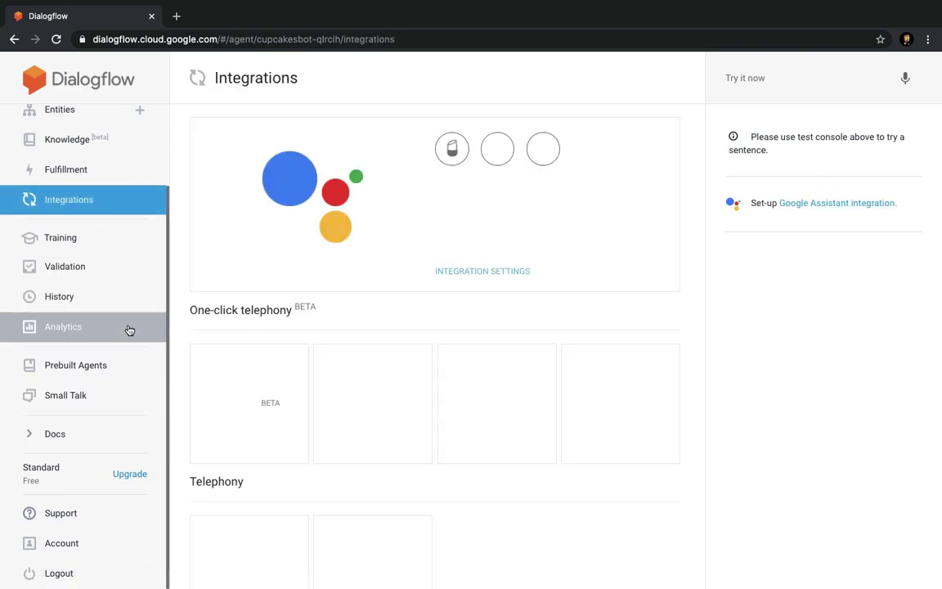
scroll(417, 424, down, 3)
scroll(361, 402, down, 3)
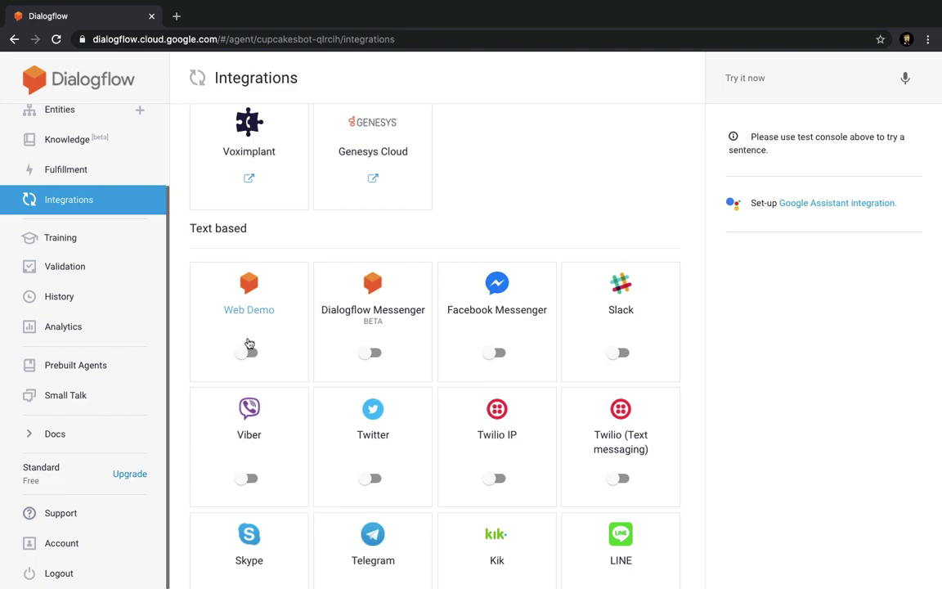
click(232, 315)
click(292, 308)
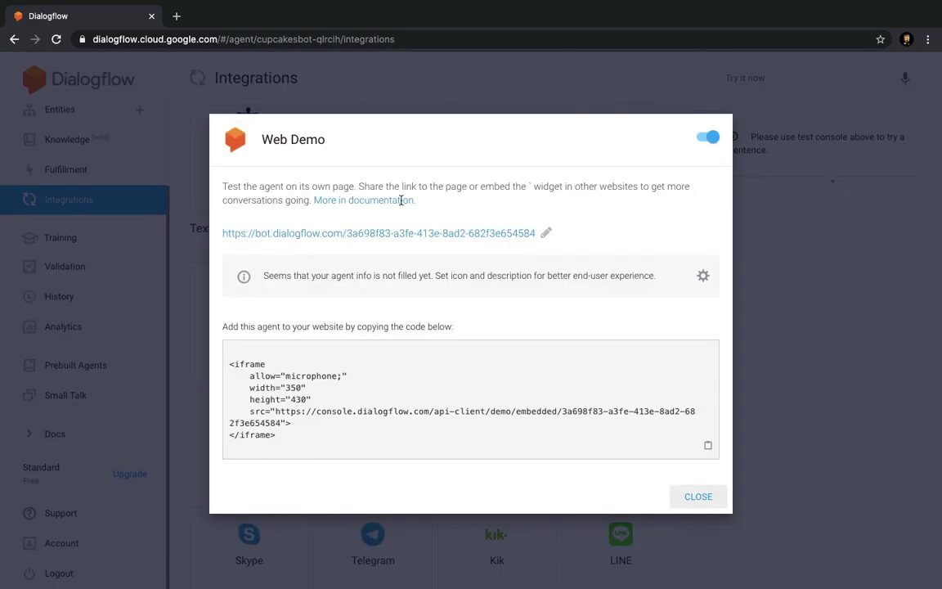
click(502, 233)
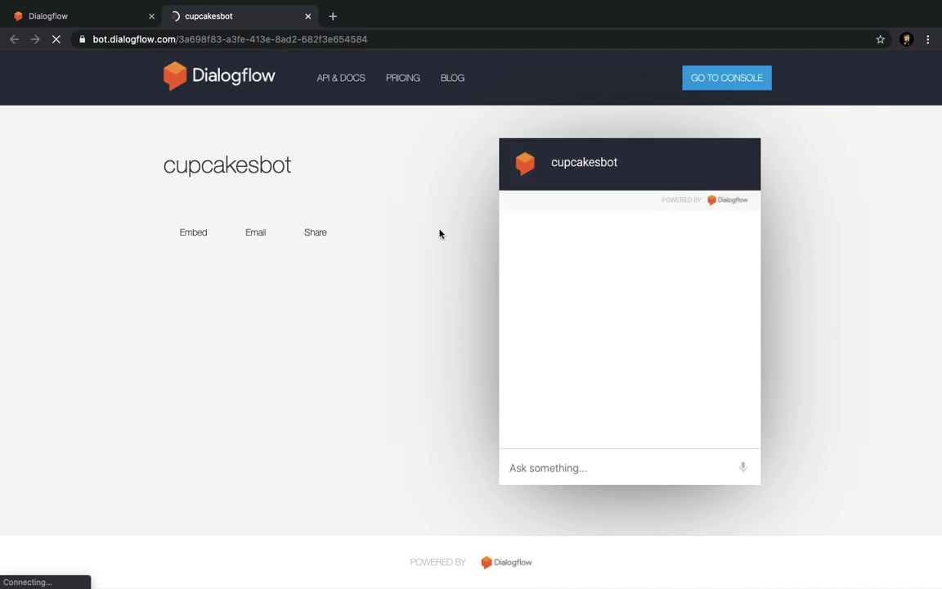
click(575, 477)
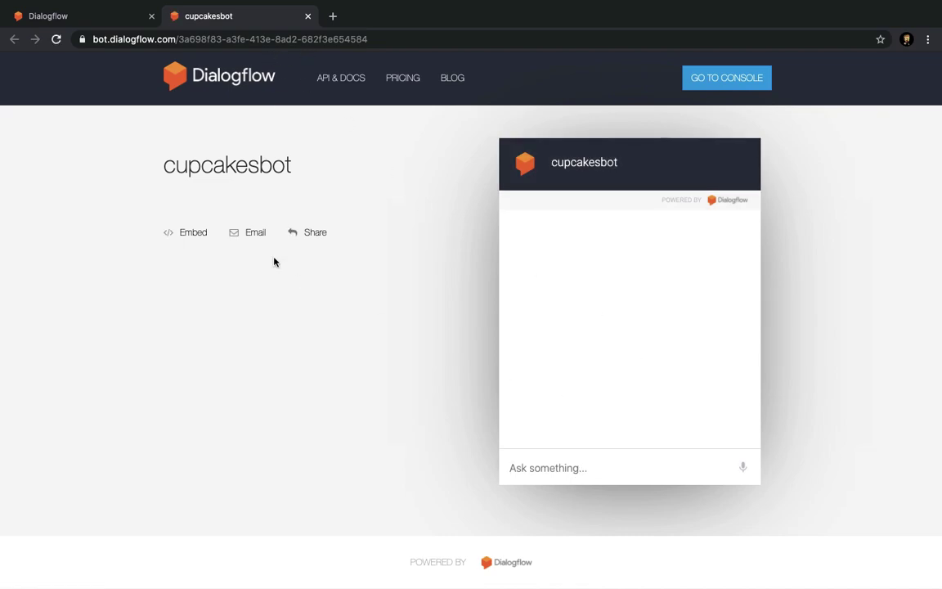
Close the Web Demo settings dialog and send 'hello' in the cupcakesbot demo chat.
click(115, 26)
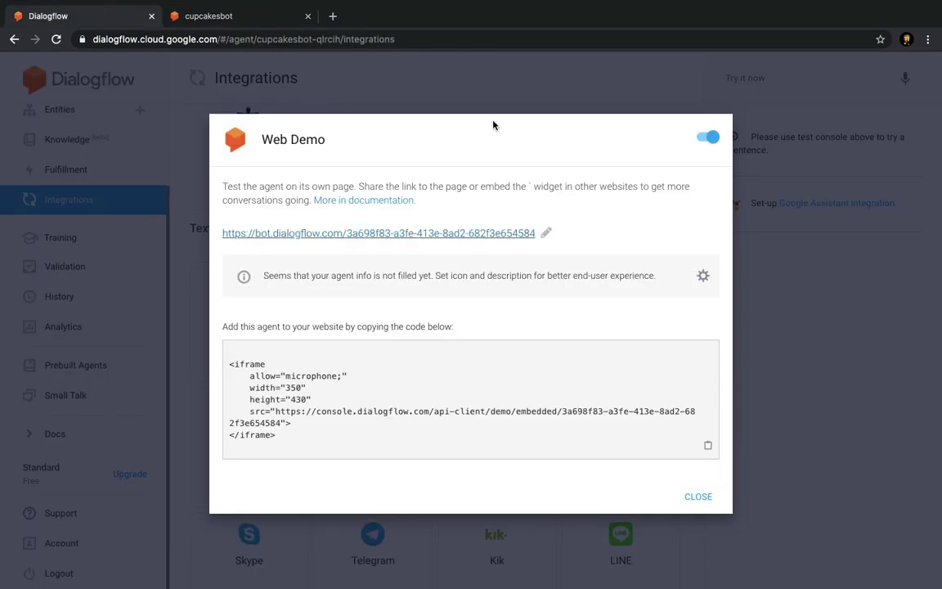
click(446, 108)
scroll(189, 358, down, 1)
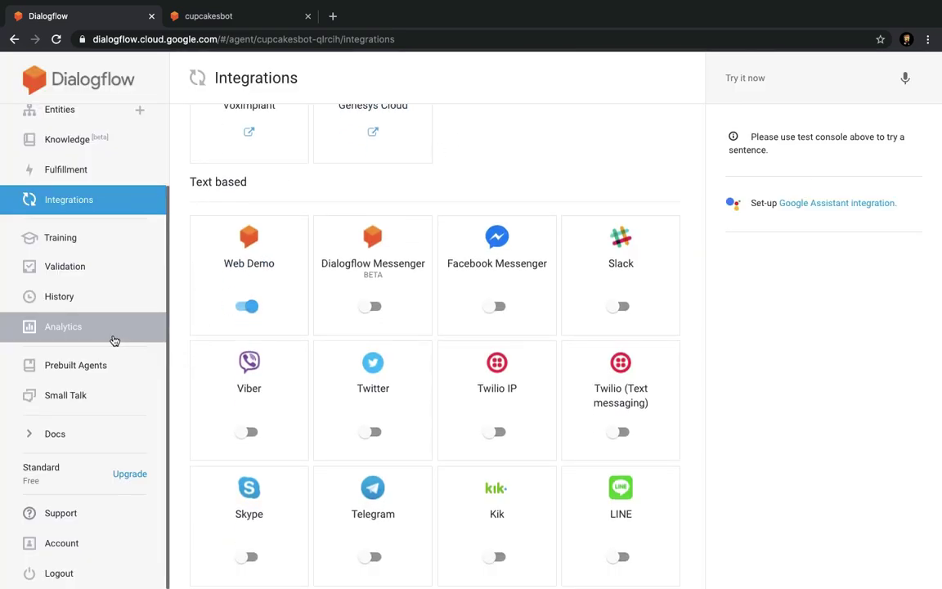
click(231, 17)
click(581, 470)
text(h)
text(llo)
key(Return)
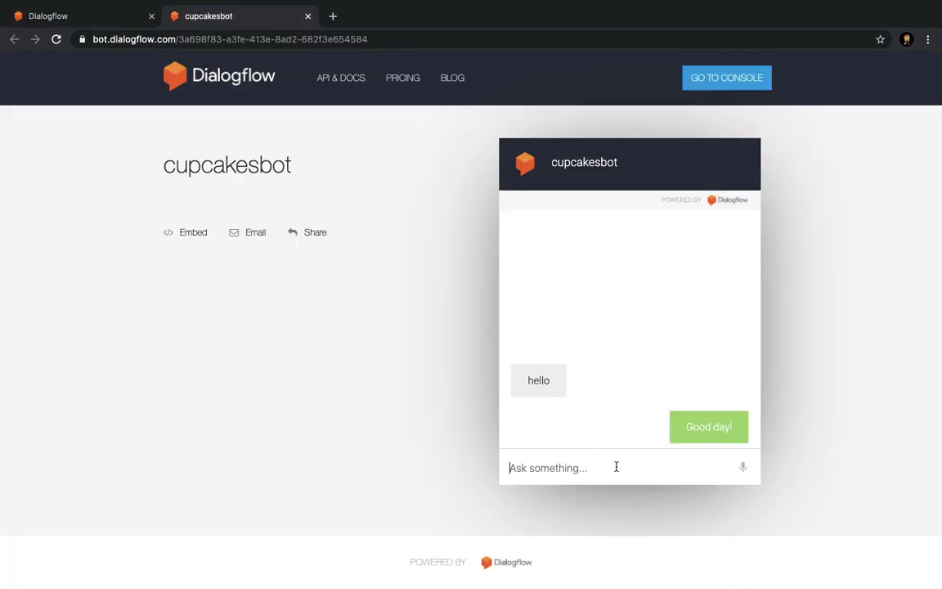
Ask the bot 'who are you', reply 'okay thats great', then return to the console.
text(whi)
key(BackSpace)
text(o )
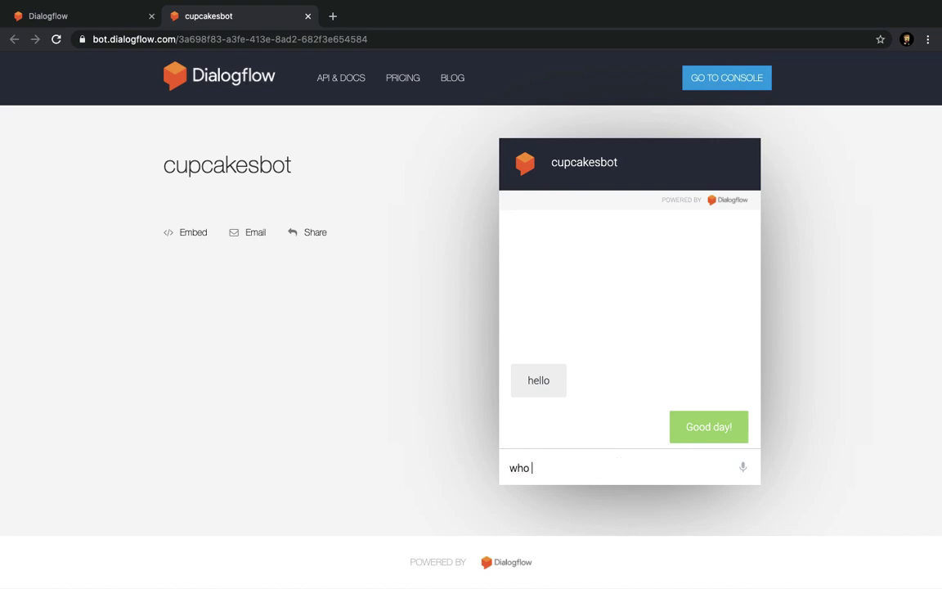
text(are you)
key(Return)
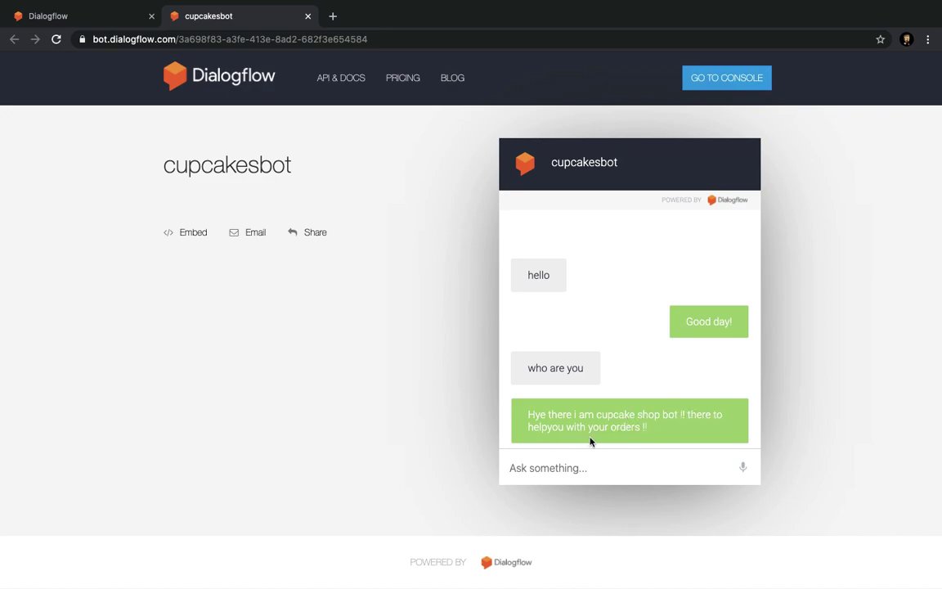
text(okay thats great)
key(Return)
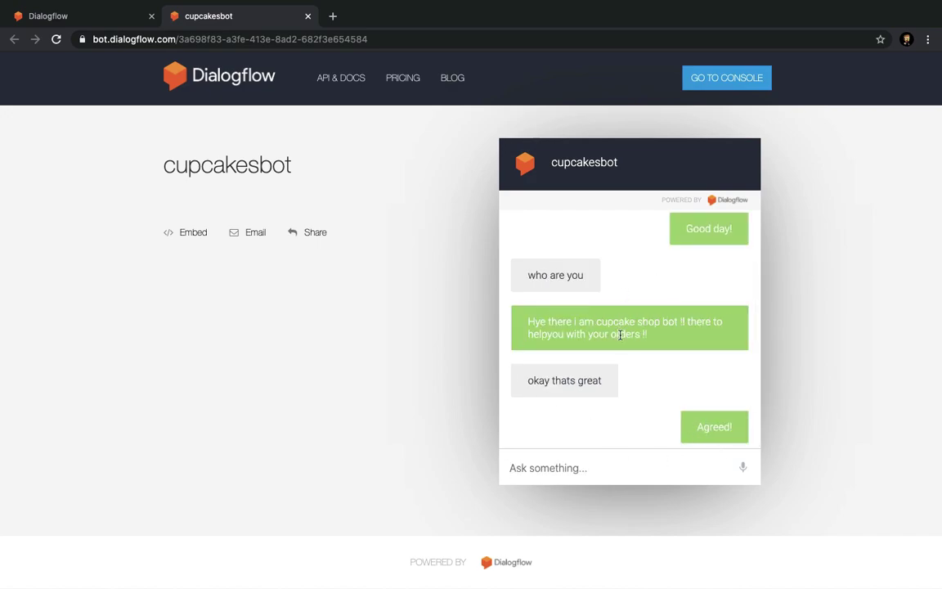
click(74, 14)
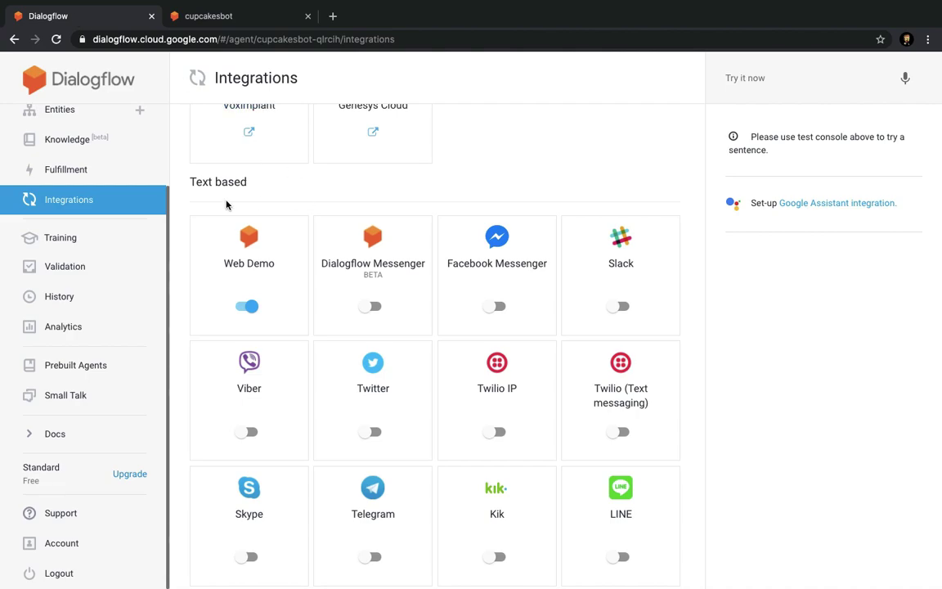
Go through Intents to the empty Entities page and start a new entity.
scroll(115, 193, up, 3)
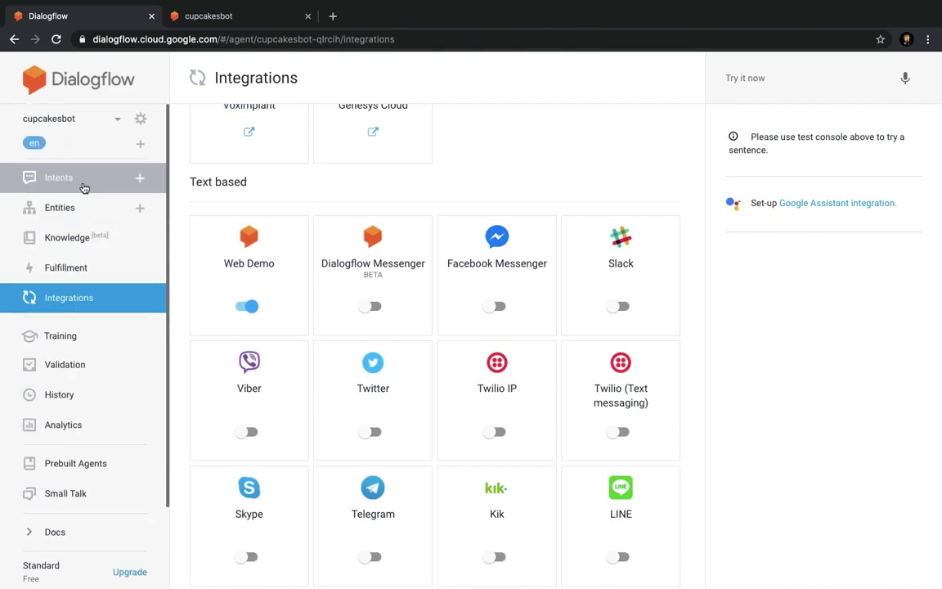
click(84, 184)
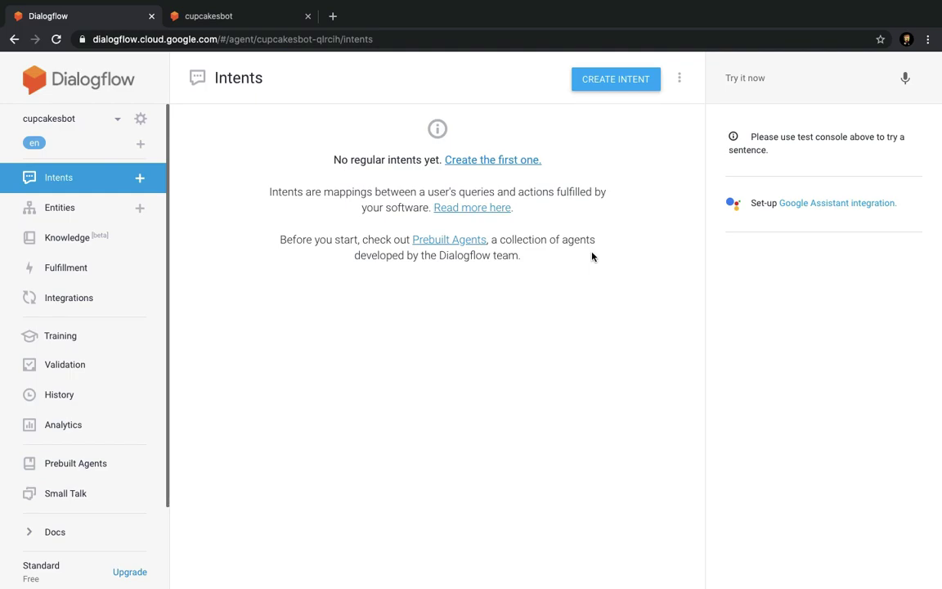
click(90, 214)
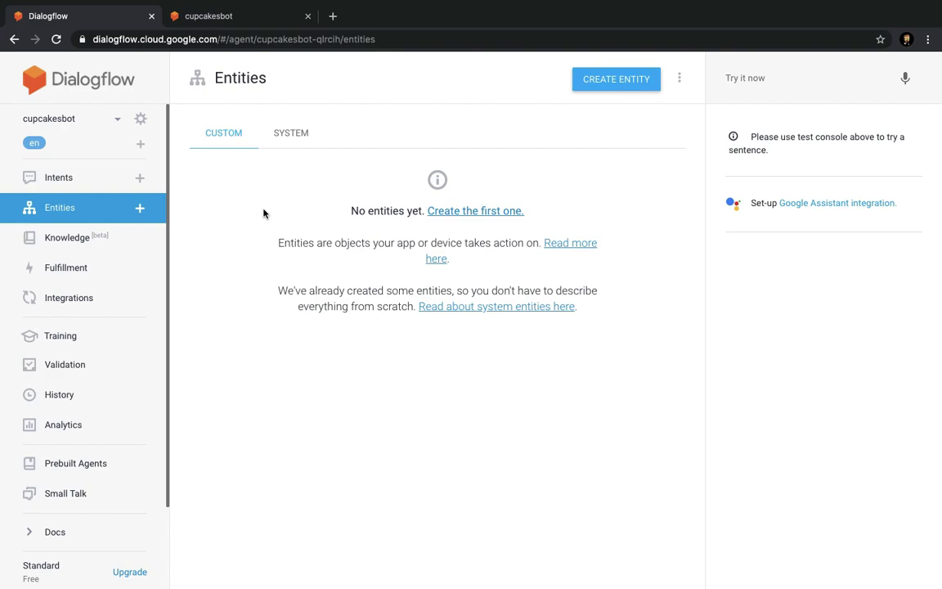
click(642, 86)
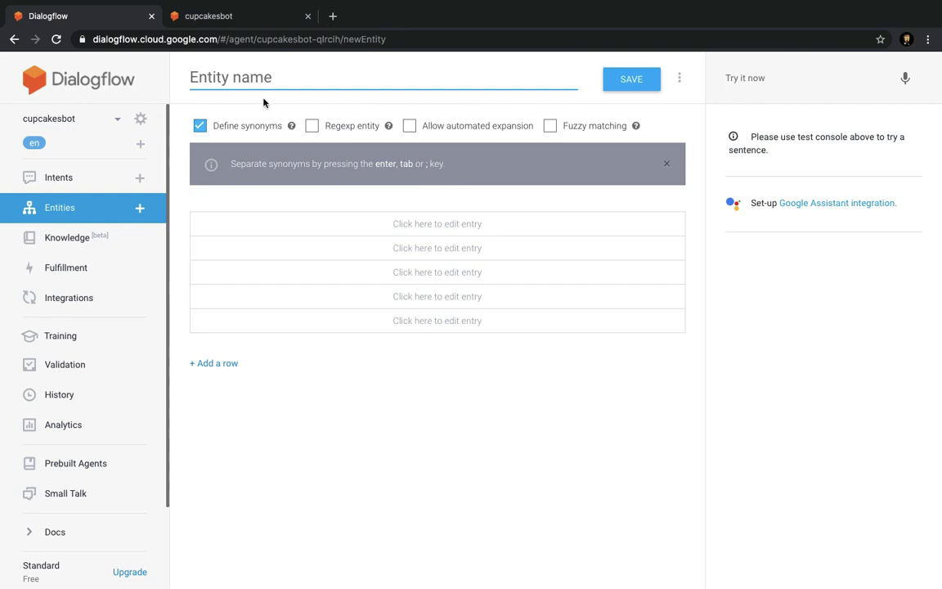
Name the entity typeofitem with values cake, icecream, chocolate and cupcakes, removing the empty row.
text(type ofitem)
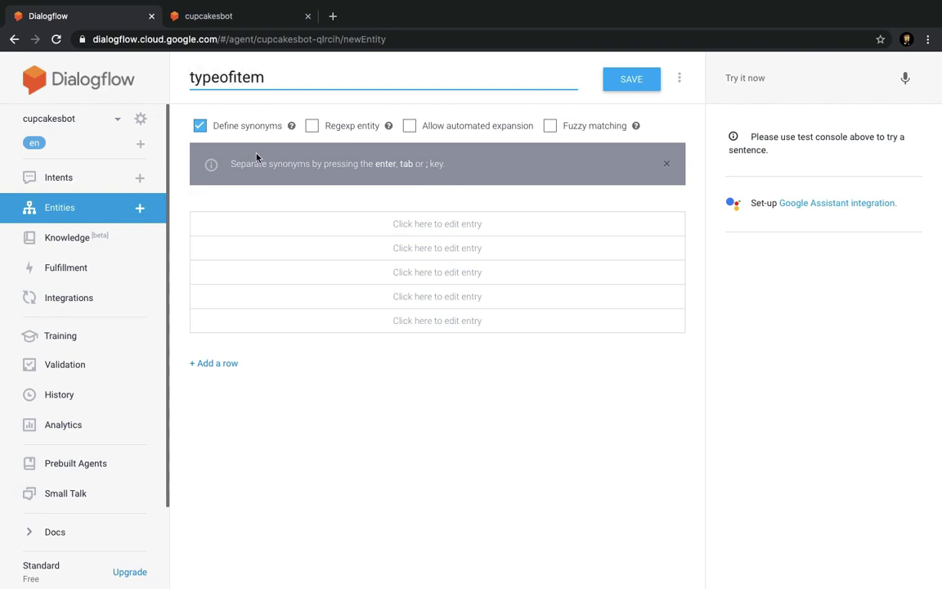
click(245, 223)
text(cake)
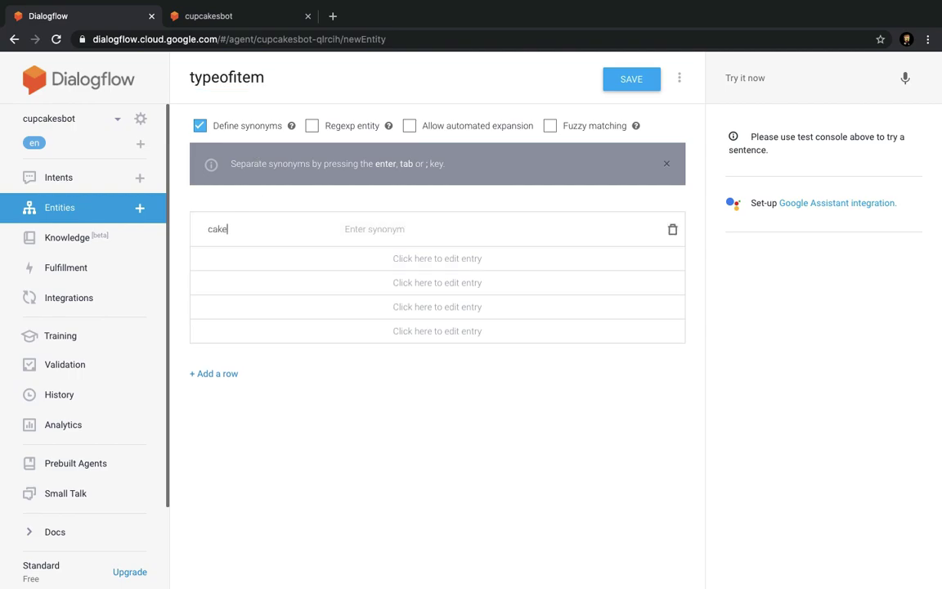
click(223, 257)
text(icecream)
key(Tab)
click(232, 295)
text(chocolate)
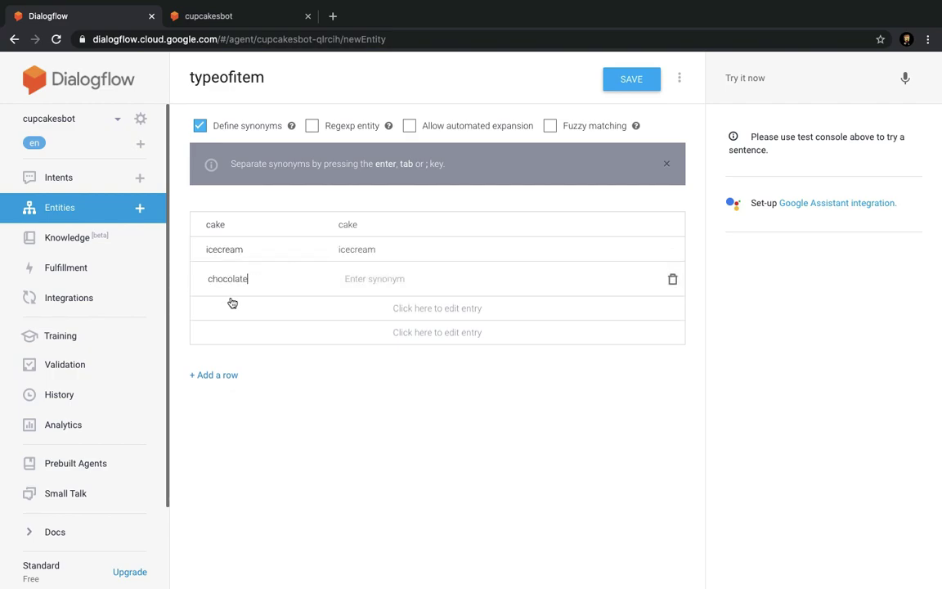
click(233, 304)
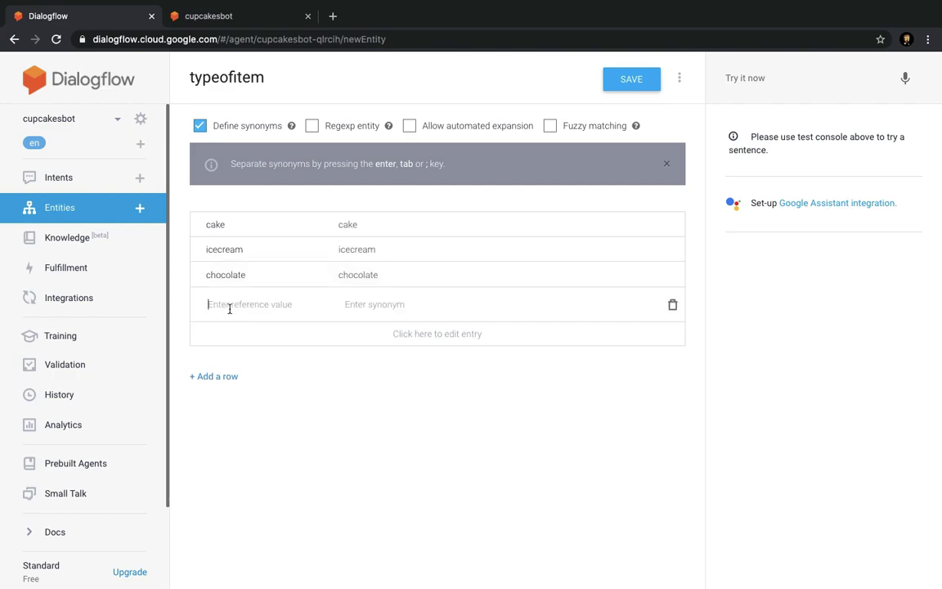
text(cupcakes)
click(238, 332)
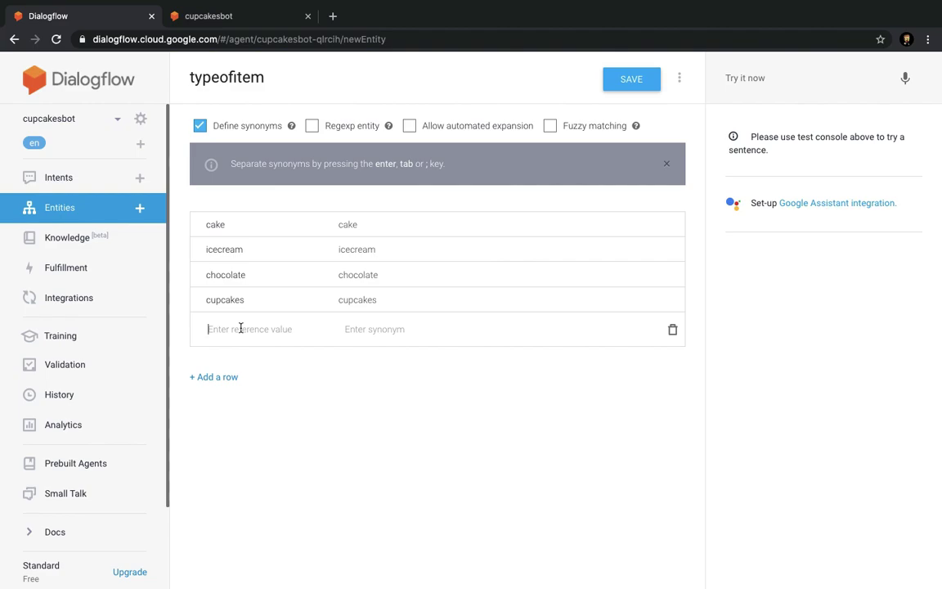
click(673, 331)
Add pineapple cake, blackforest cake and chocolate cake as synonyms of cake.
click(414, 225)
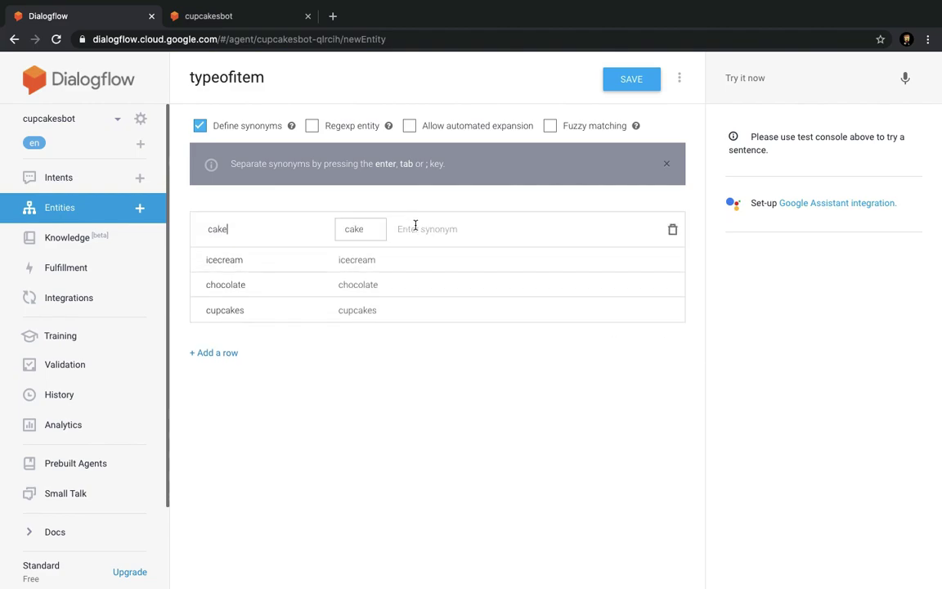
text(pineapple cakes)
key(Return)
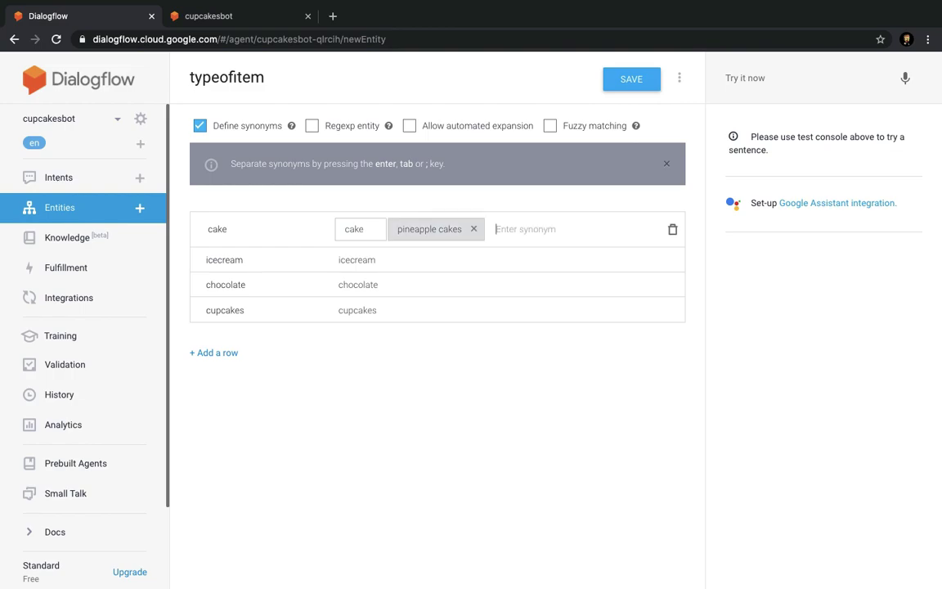
key(BackSpace)
text(pineapple cake)
key(Return)
text(blackforest ca)
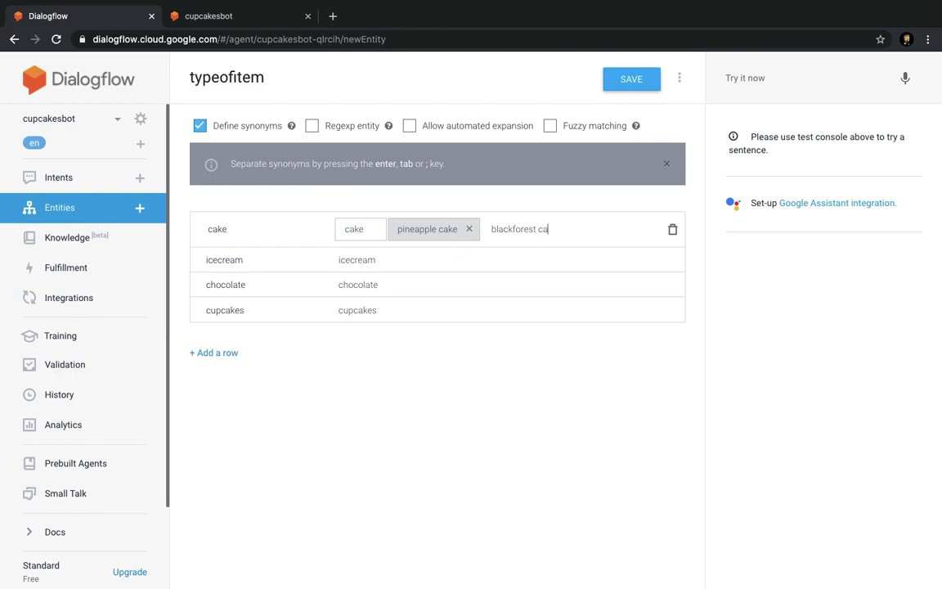
text(ke)
key(Return)
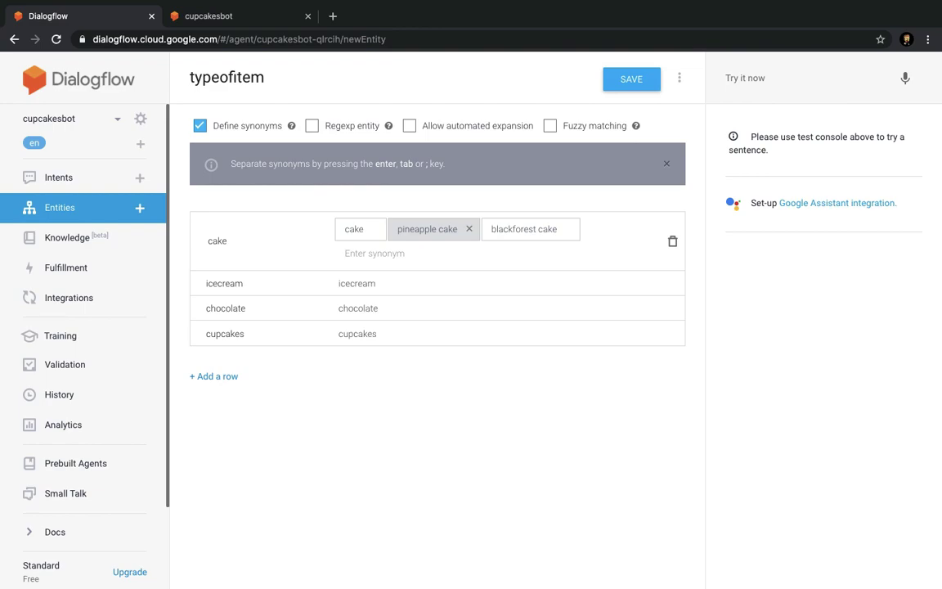
text(vin)
key(BackSpace)
text(chco)
key(BackSpace)
key(BackSpace)
text(ocolate cla)
text(e)
key(BackSpace)
text(ake)
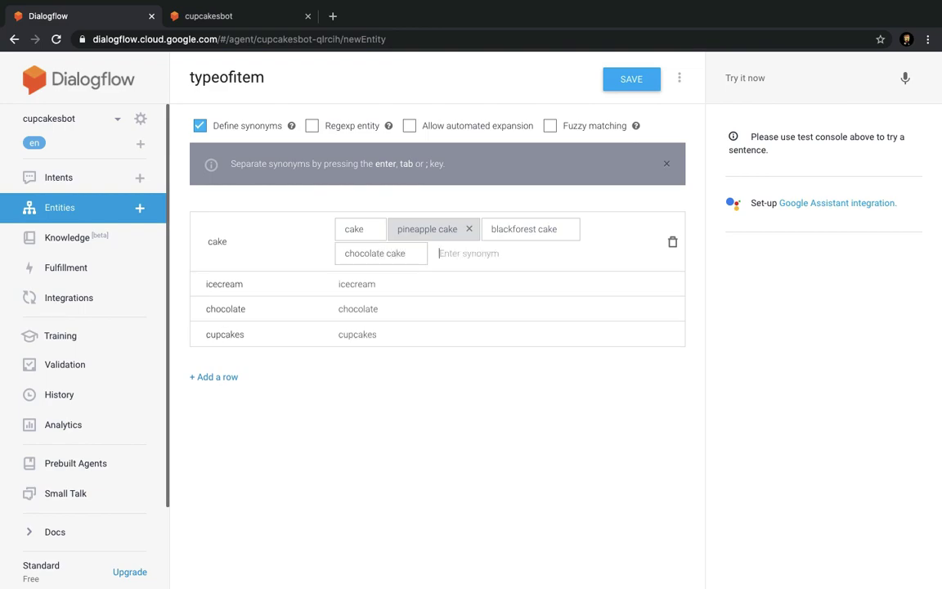
key(Return)
Add mango icecream and vanilla icecream as synonyms of icecream.
click(421, 293)
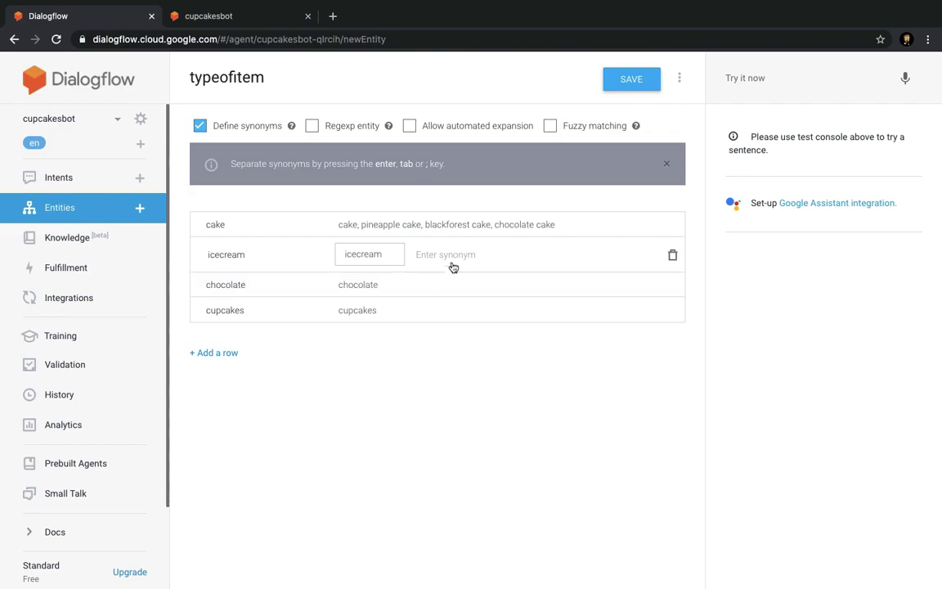
text(man)
text(go)
text( icr)
text( crea)
key(BackSpace)
key(BackSpace)
key(BackSpace)
key(BackSpace)
key(BackSpace)
text(crea,)
key(Return)
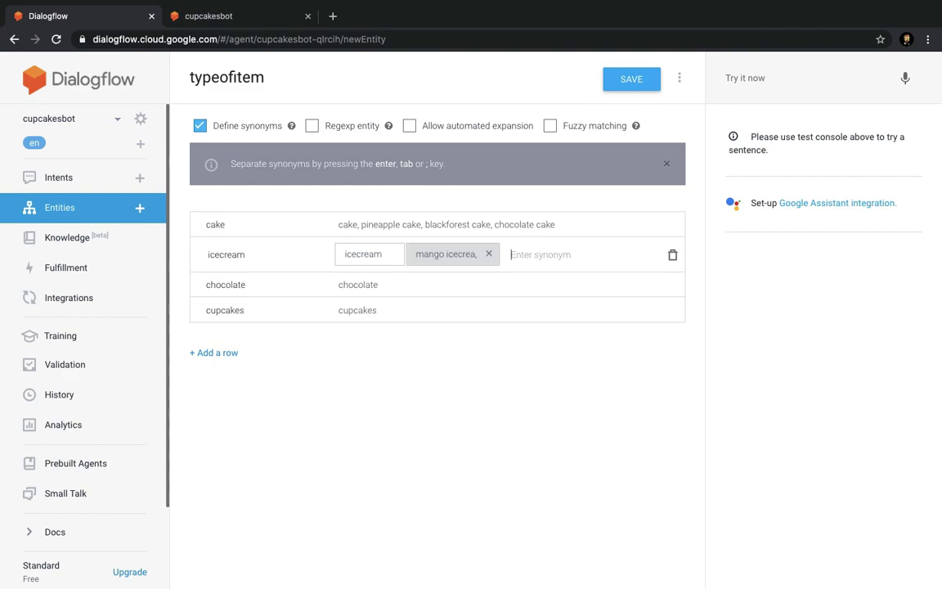
key(BackSpace)
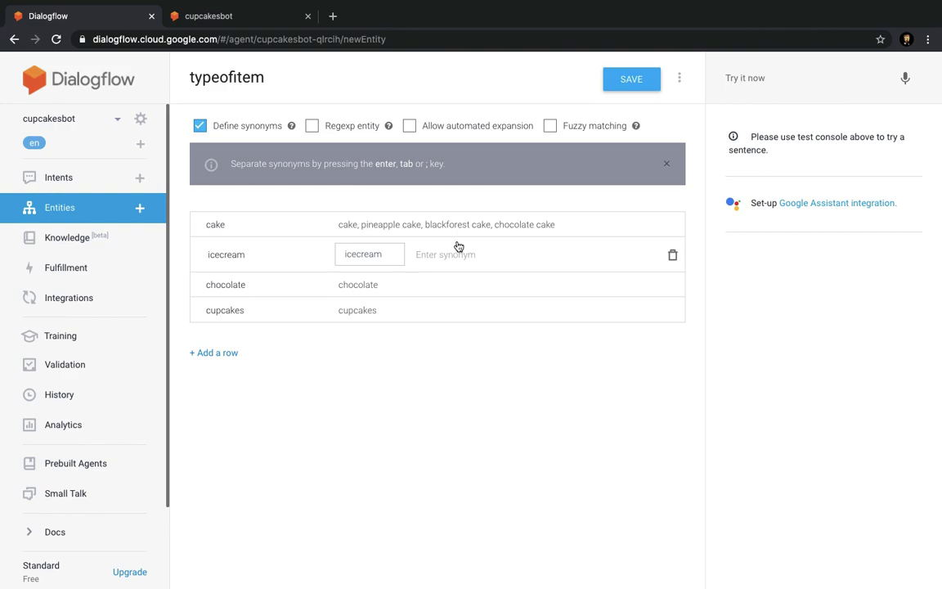
text(mango icrecream)
key(Return)
text(vanilla)
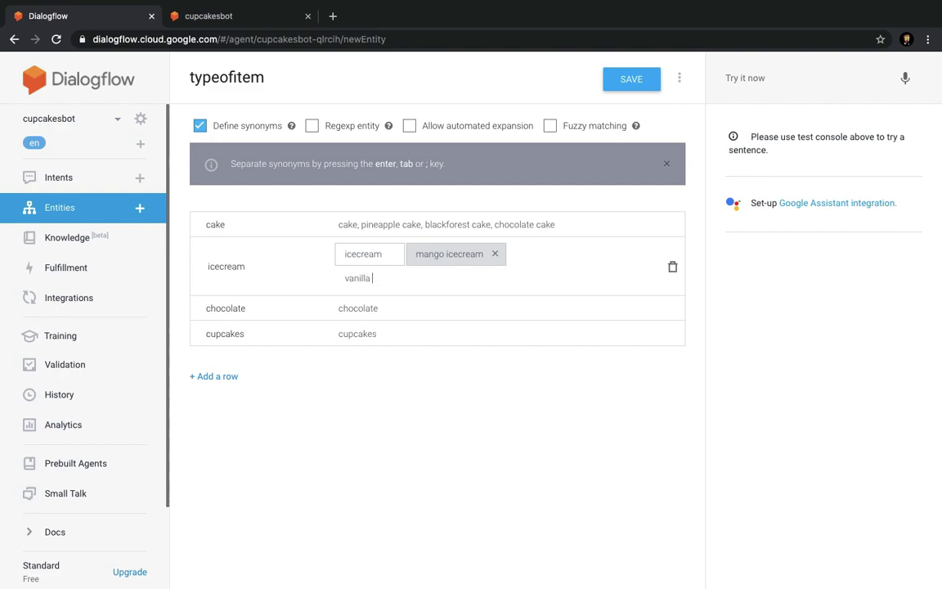
text( icecream)
key(Return)
Add eclairs chocolate as a synonym of chocolate.
click(442, 311)
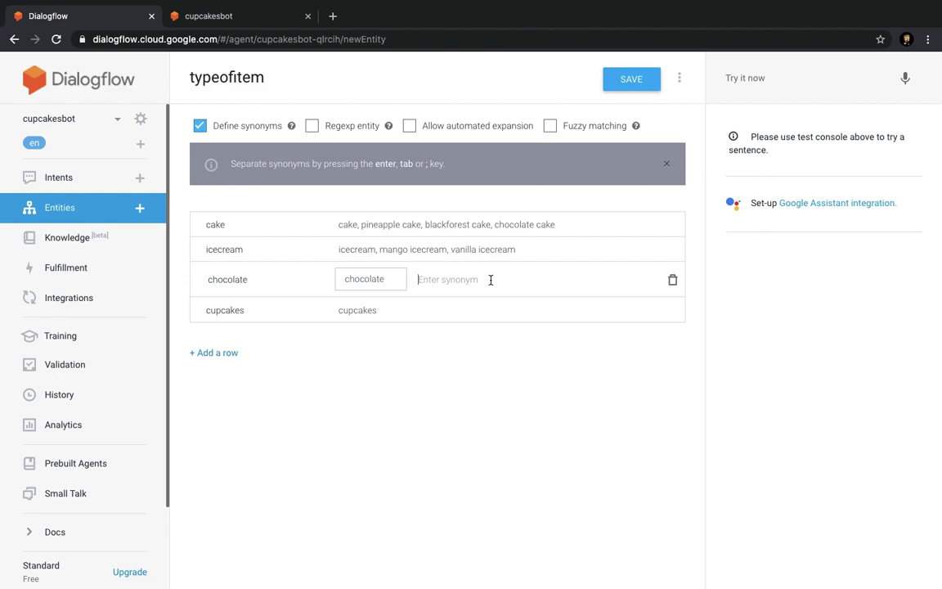
text(eclairs chocolate)
key(Return)
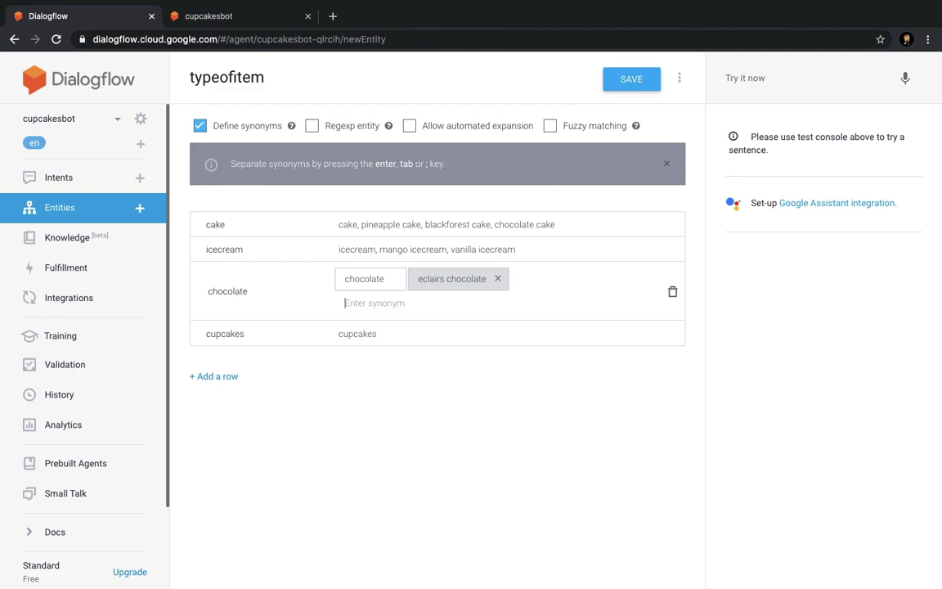
click(483, 331)
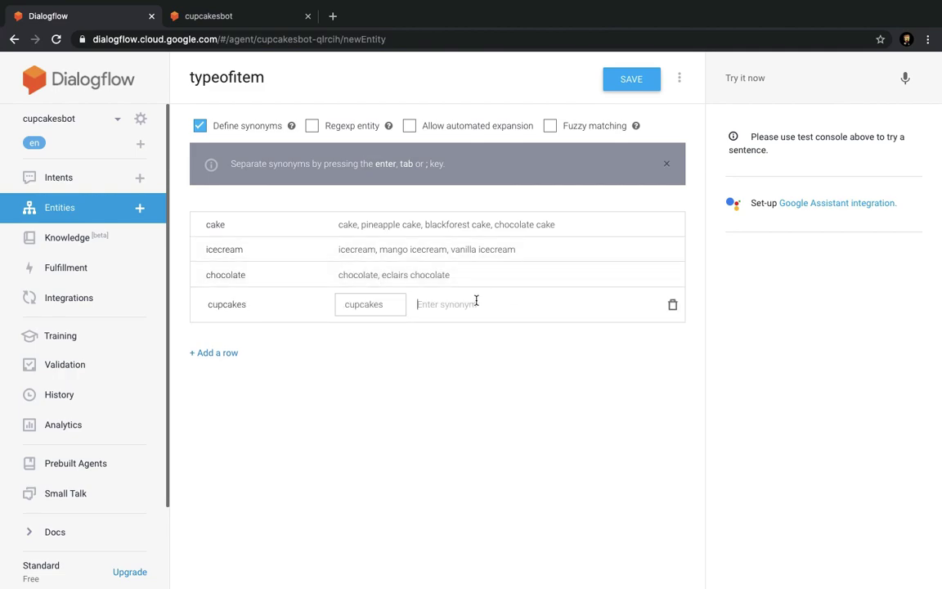
Search Google in a new tab for types of cupcakes.
click(333, 17)
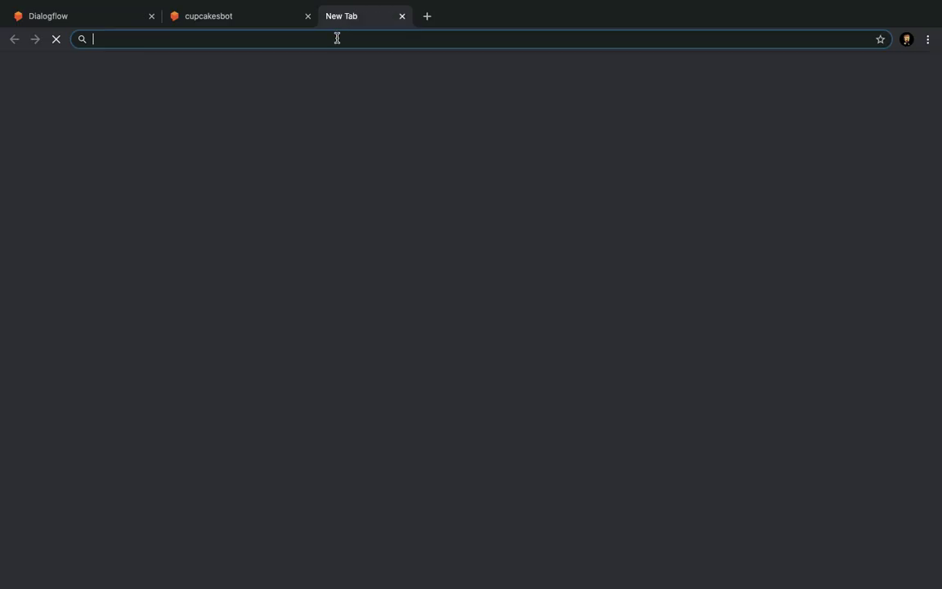
text(c)
key(BackSpace)
text(tyo)
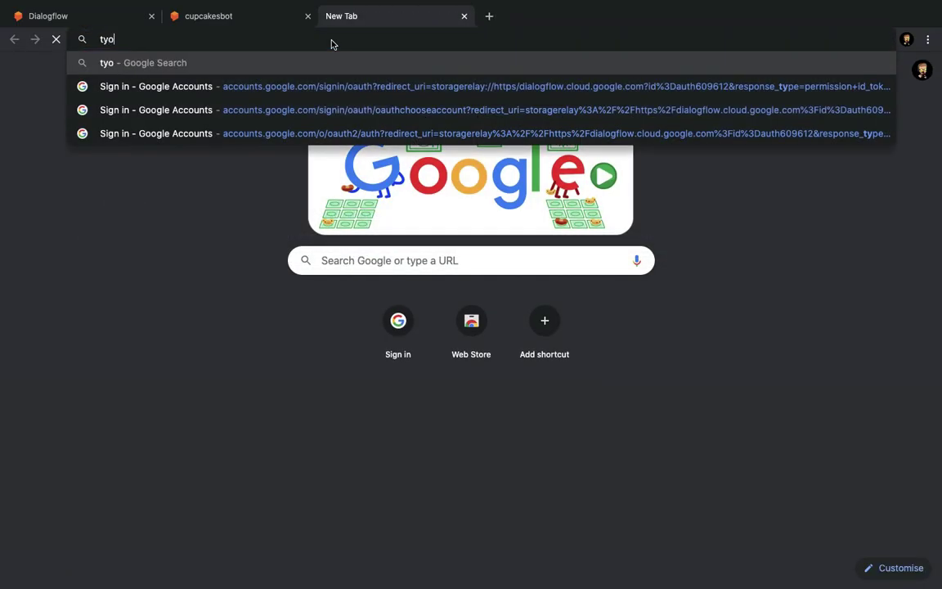
text(e of cupcakes)
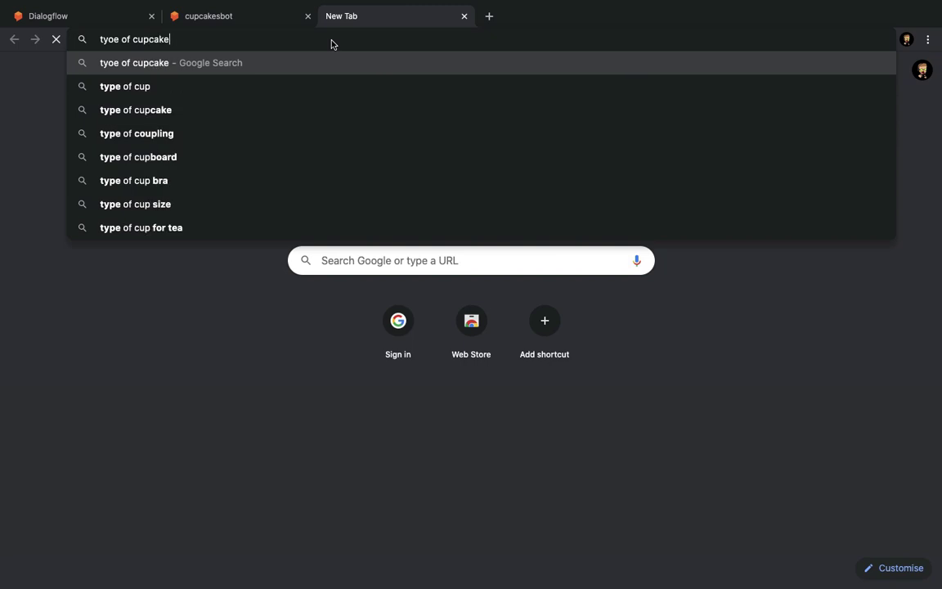
key(Return)
Add Red Velvet Cupcake from the search results as a cupcakes synonym.
drag(186, 330, 283, 329)
key(super+c)
click(247, 18)
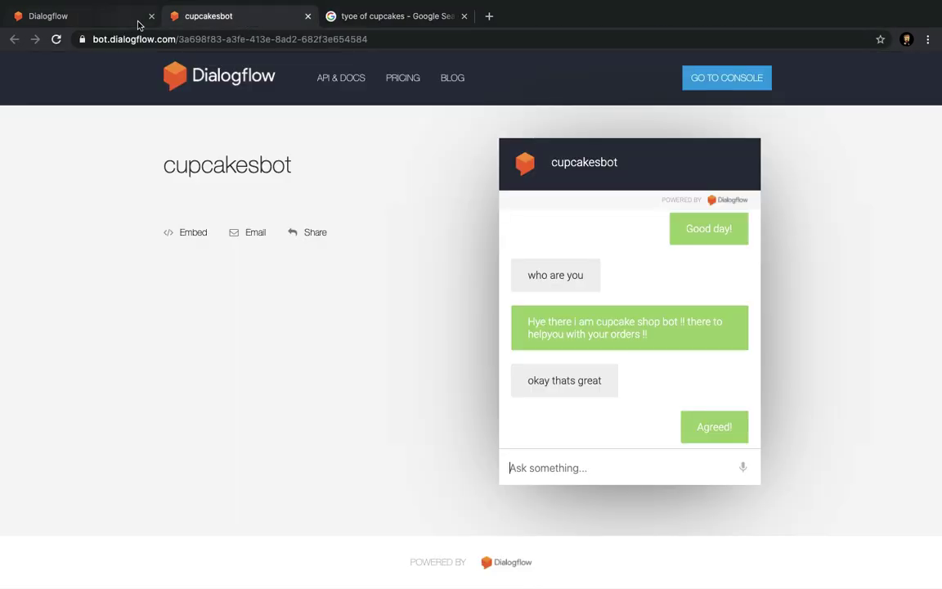
click(109, 18)
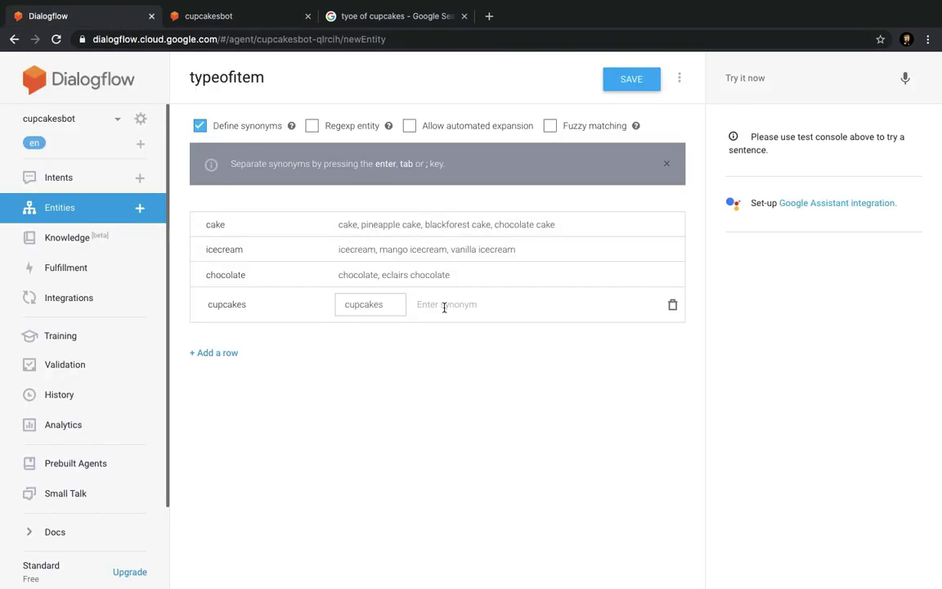
click(398, 275)
key(super+v)
key(Return)
Copy Oreo Cupcake from the results into the cupcakes synonyms.
click(385, 15)
drag(186, 344, 257, 345)
key(super+c)
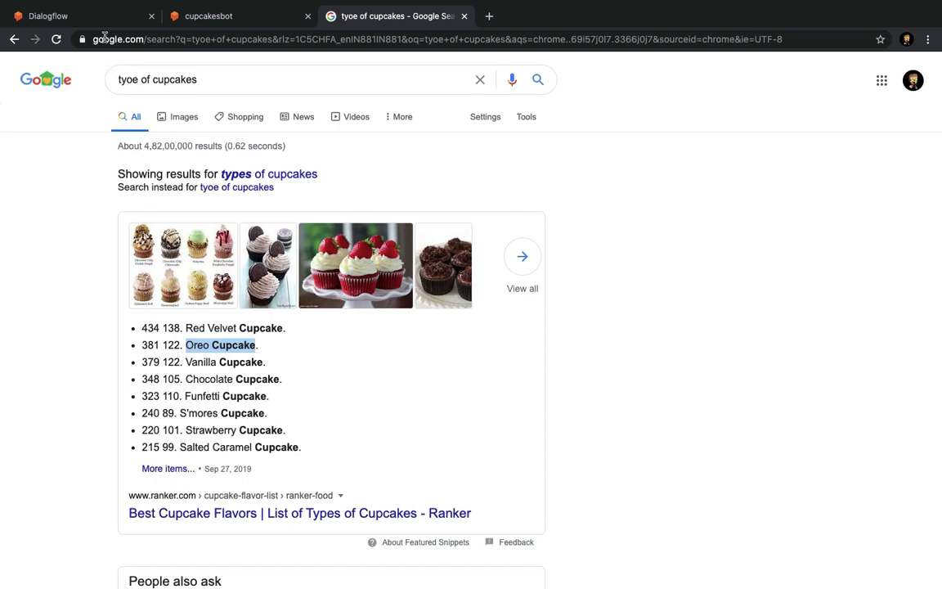
click(87, 16)
click(391, 330)
key(super+v)
key(Return)
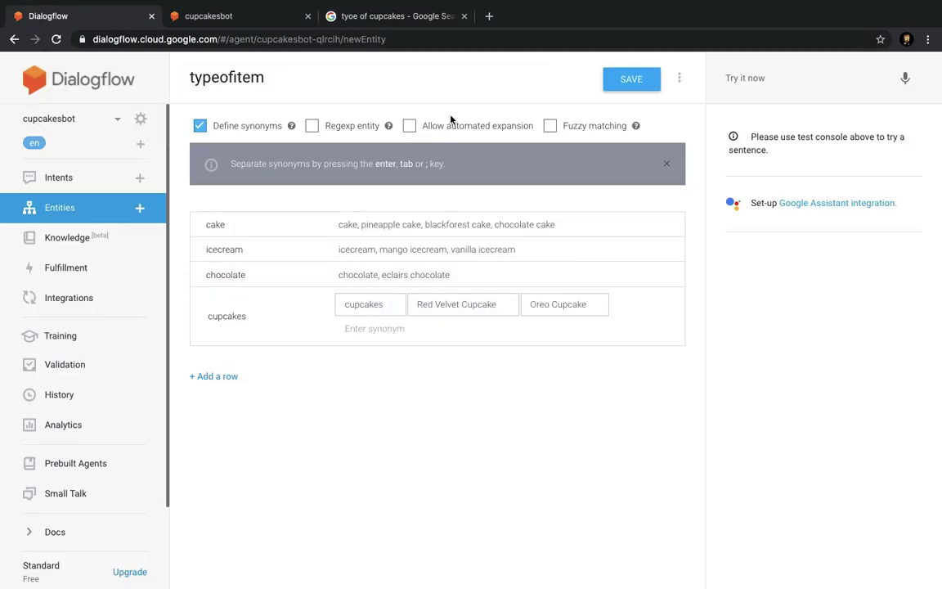
Add Chocolate Cupcake as a cupcakes synonym and save the typeofitem entity.
click(398, 16)
drag(186, 379, 280, 379)
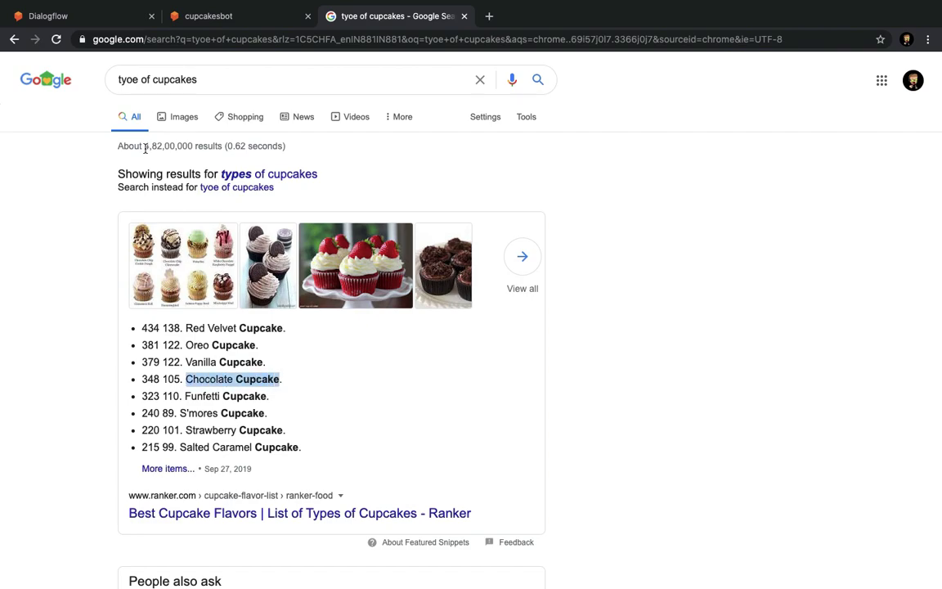
click(101, 17)
click(393, 330)
key(super+v)
key(Return)
click(622, 75)
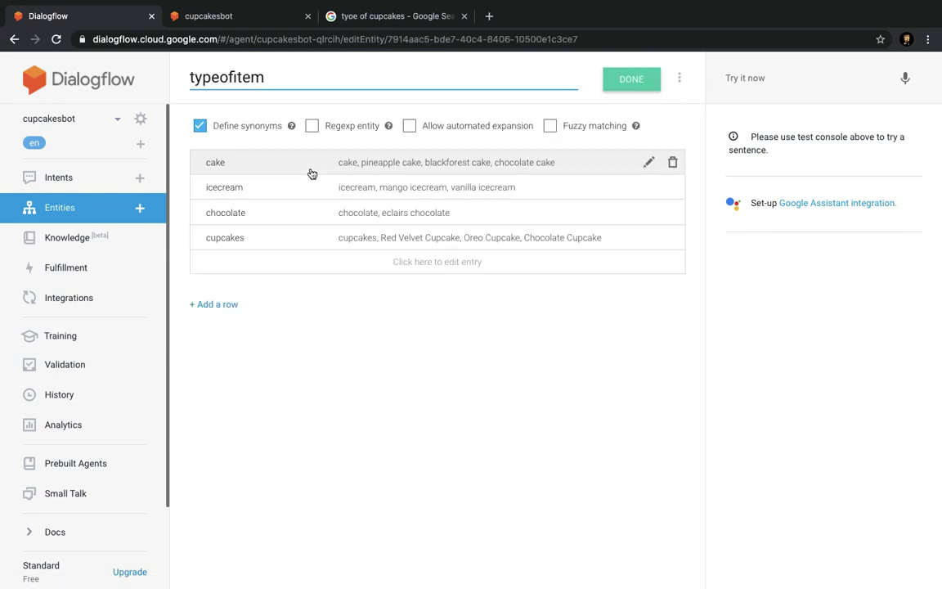
Create a new intent named 'customer cupcakesshop'.
click(214, 17)
click(100, 14)
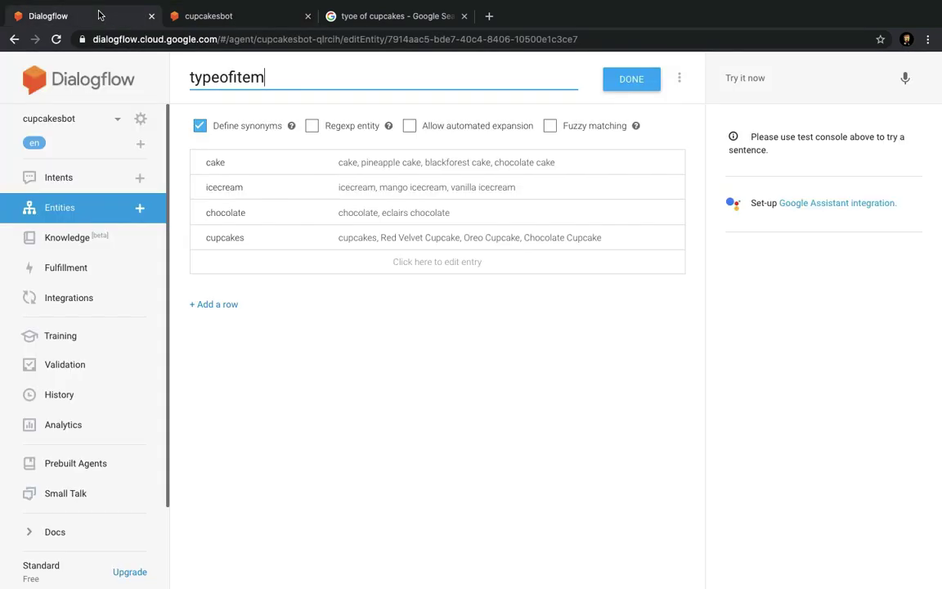
click(92, 182)
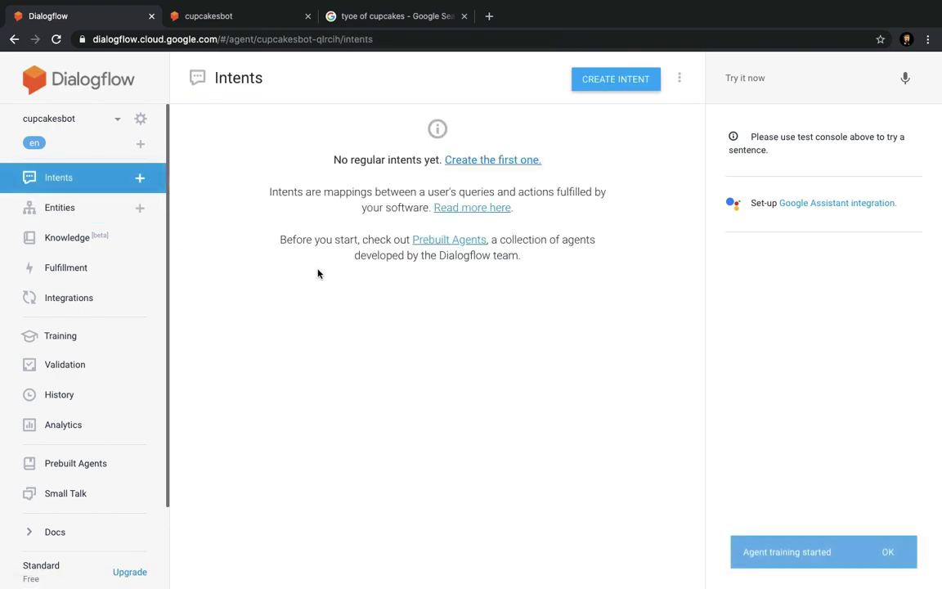
click(617, 82)
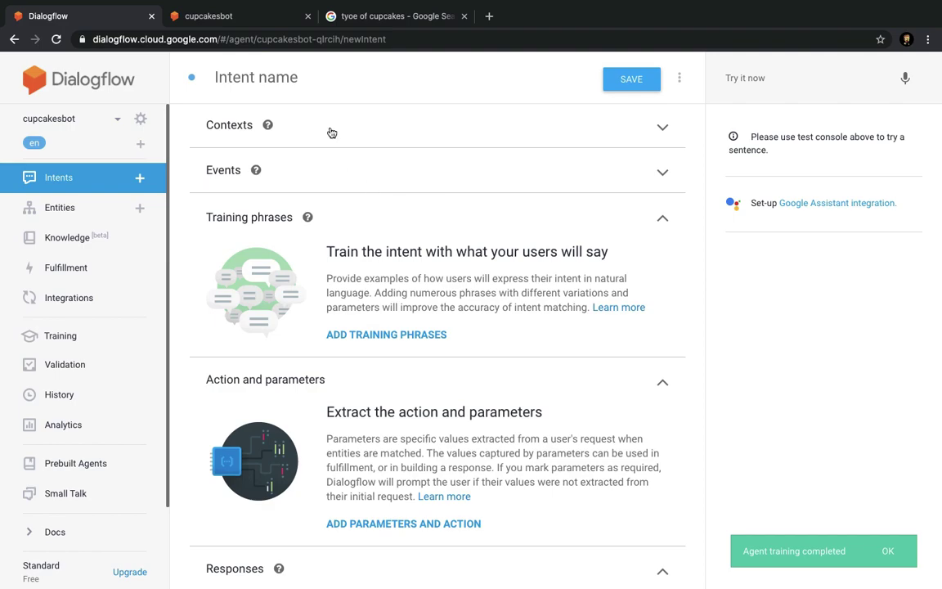
click(329, 82)
text(ci)
key(BackSpace)
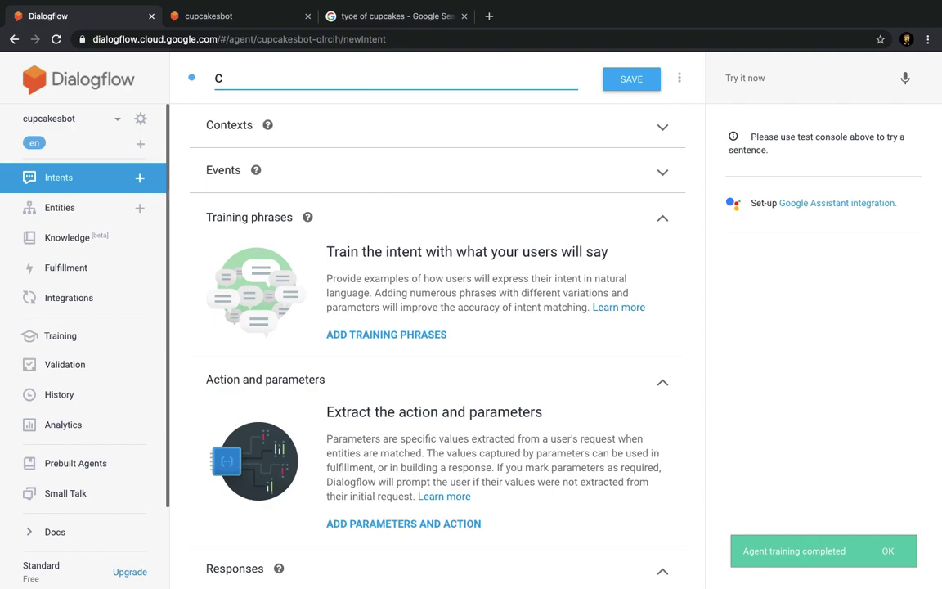
text(stomer)
key(BackSpace)
key(BackSpace)
key(BackSpace)
key(BackSpace)
key(BackSpace)
key(BackSpace)
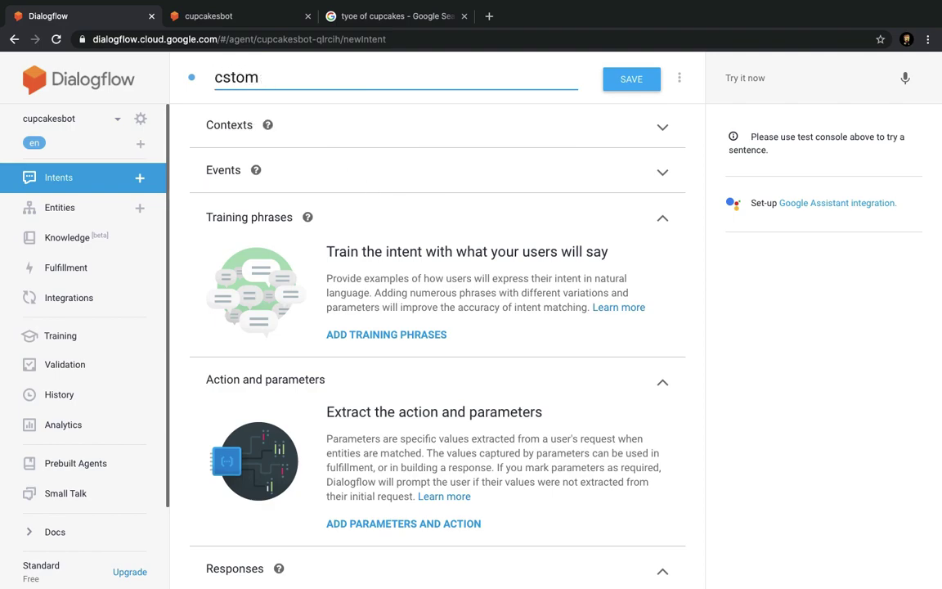
text(ustomer)
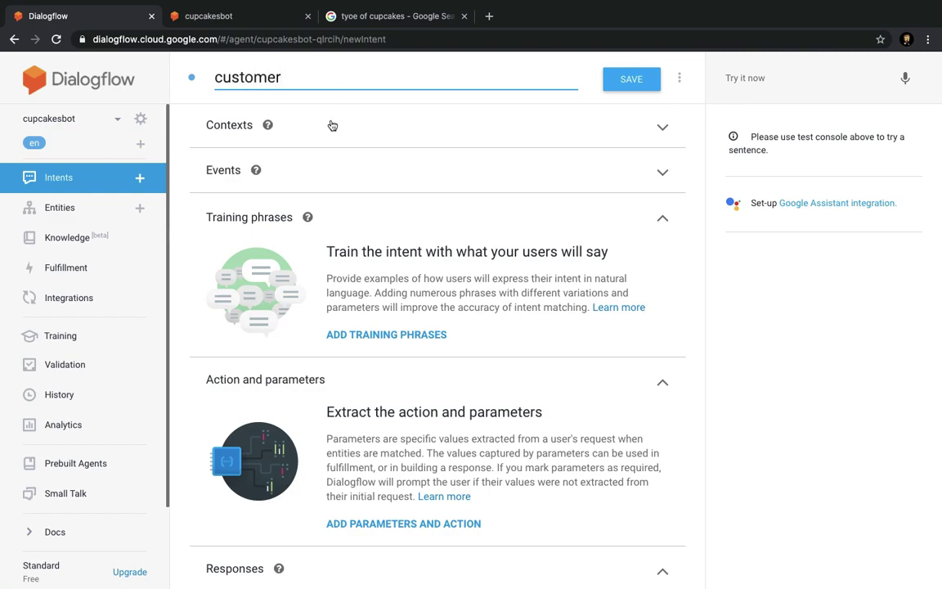
text( cupcakesshop)
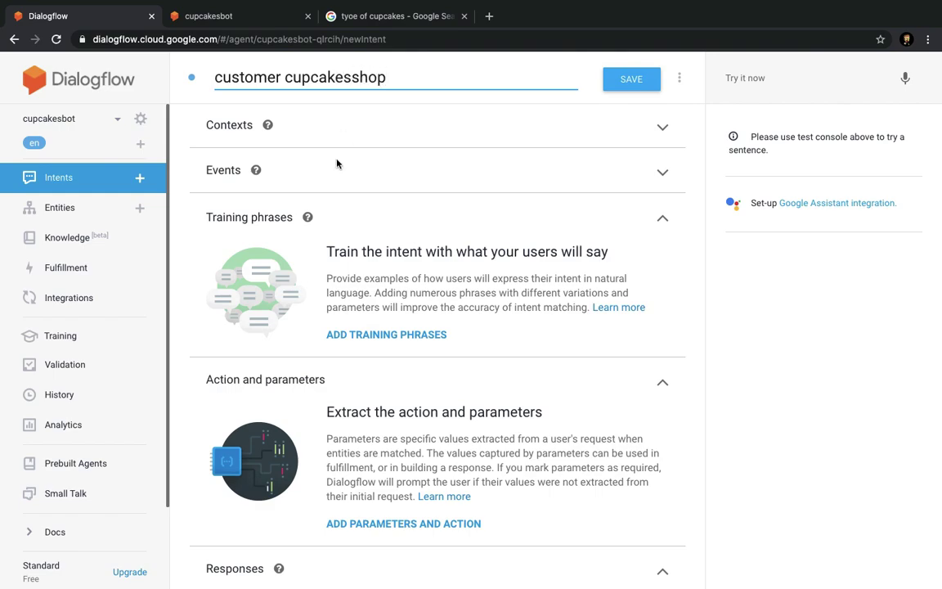
key(Tab)
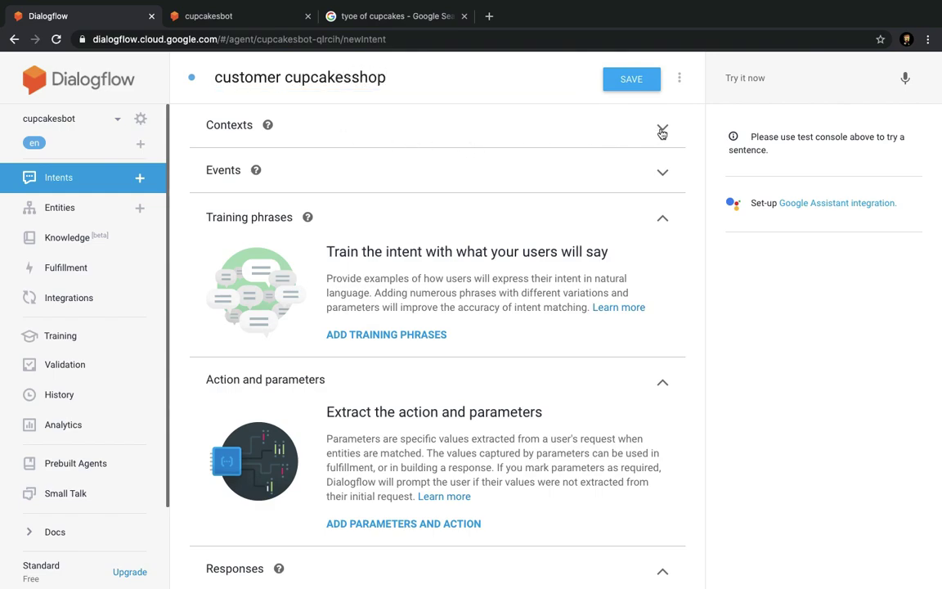
Add the Welcome event as the intent's trigger.
click(662, 130)
click(662, 130)
click(661, 174)
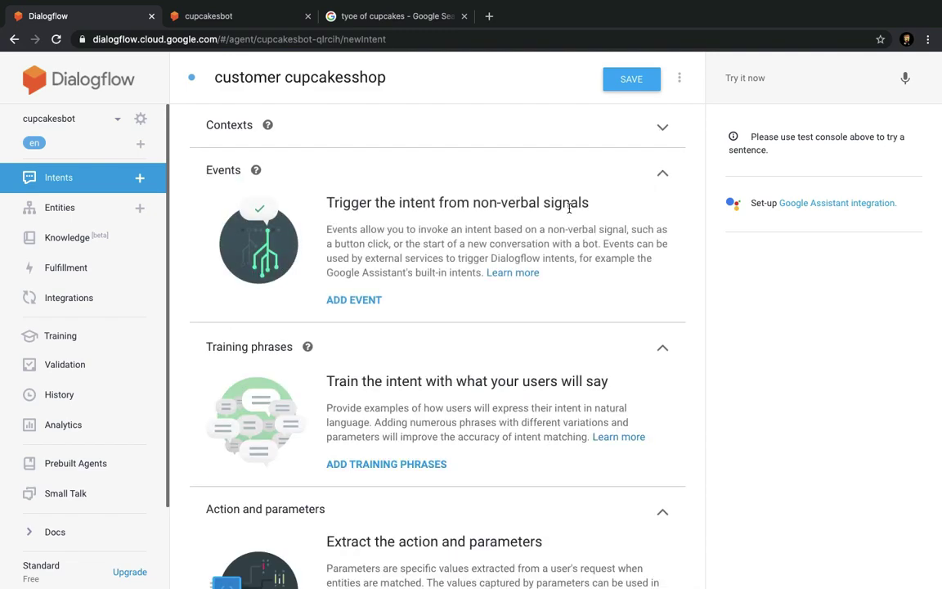
click(375, 302)
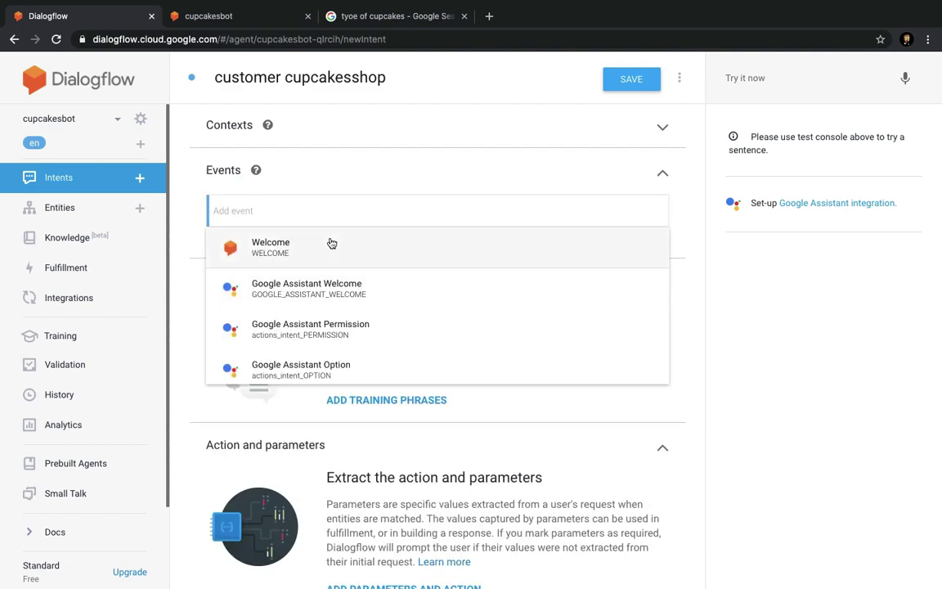
click(330, 244)
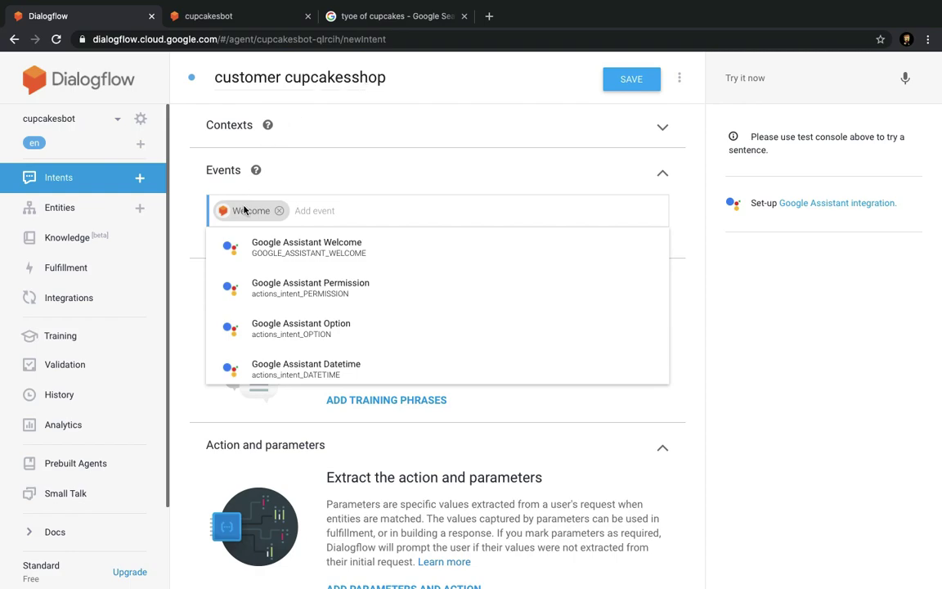
Expand the intent's training phrases, action and parameters, and responses sections.
click(703, 297)
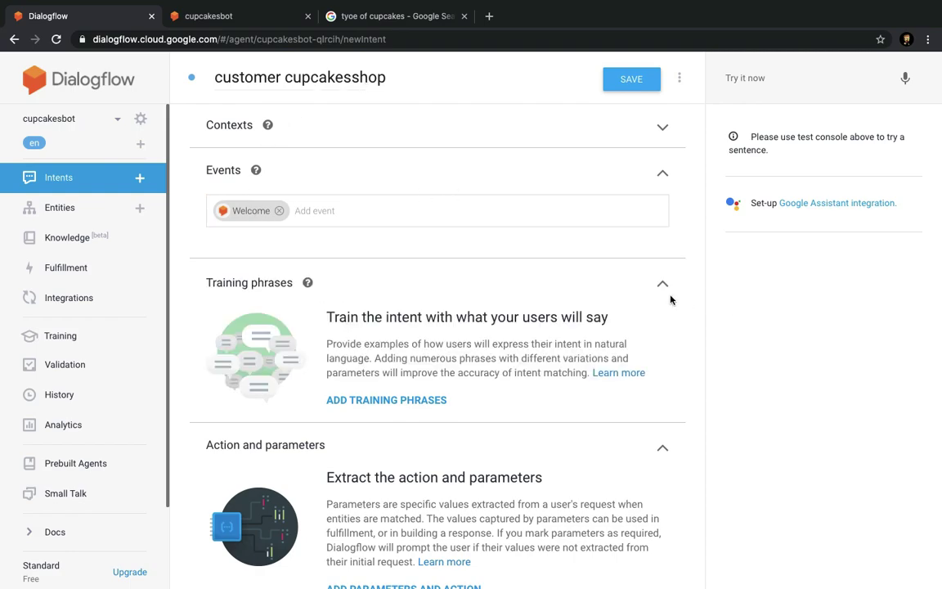
scroll(503, 352, down, 2)
click(399, 249)
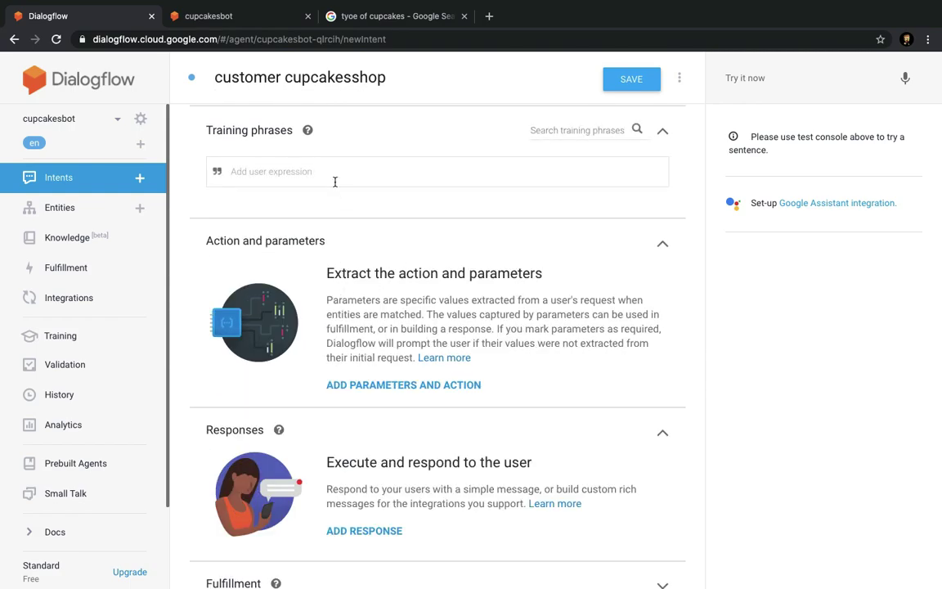
click(358, 384)
scroll(344, 524, down, 1)
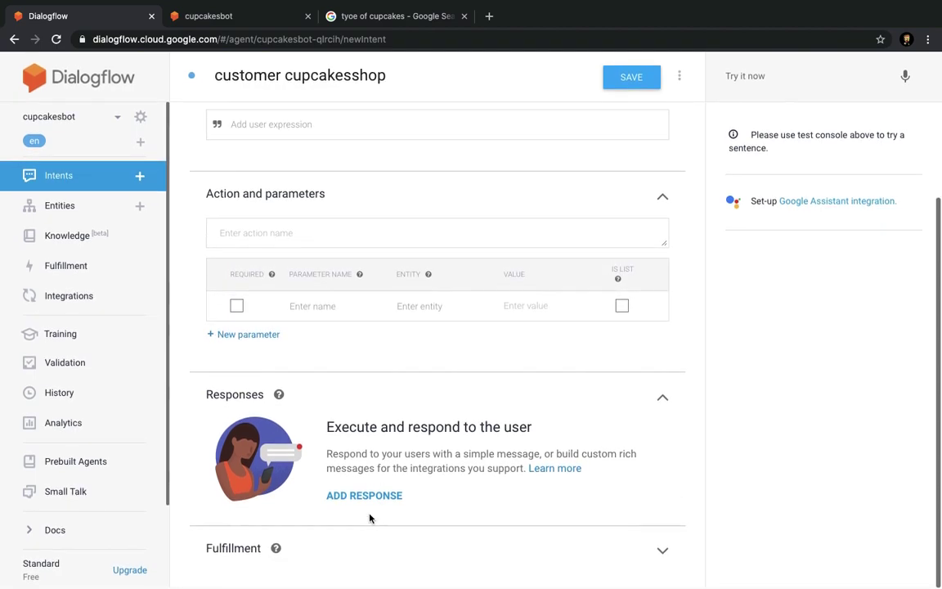
click(361, 494)
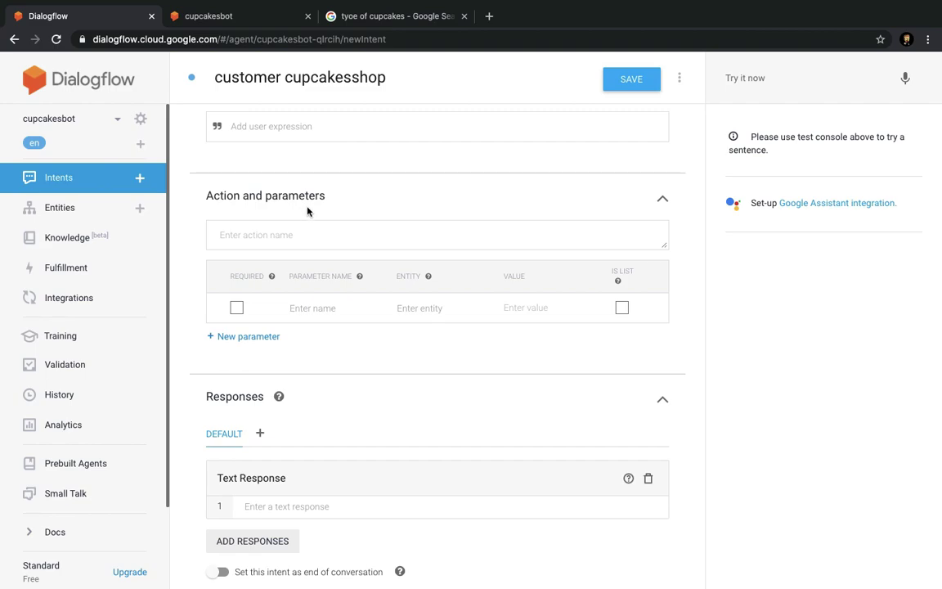
scroll(328, 488, down, 2)
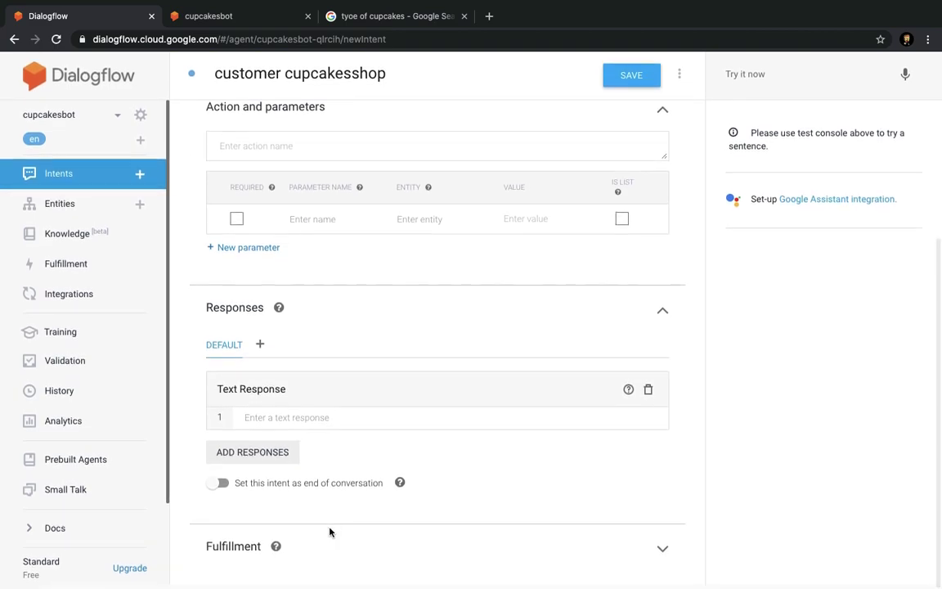
scroll(330, 531, up, 5)
scroll(302, 370, down, 1)
Add the training phrase 'i am looking for a cake' and review its cake annotation.
click(311, 324)
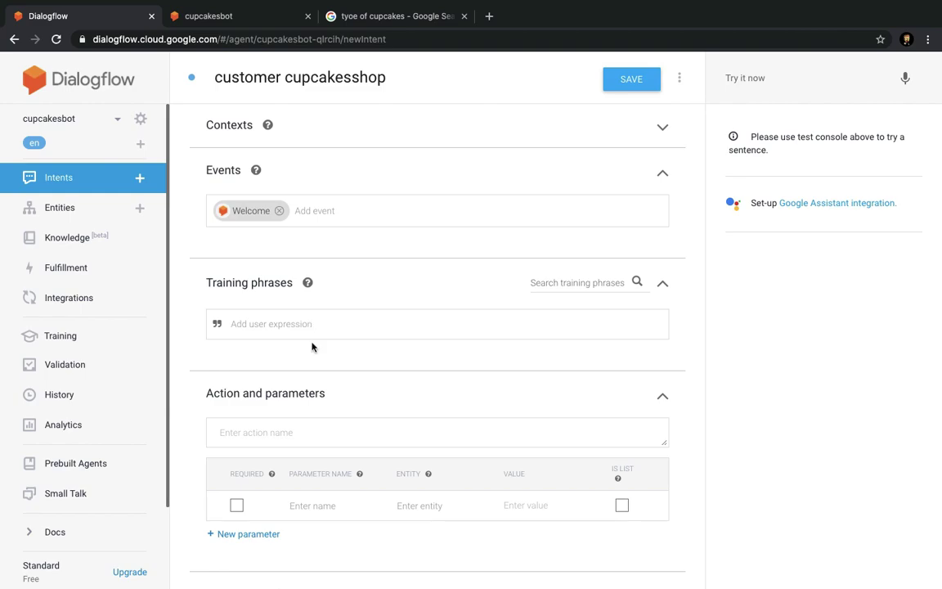
text(i am looking for a cake)
key(Return)
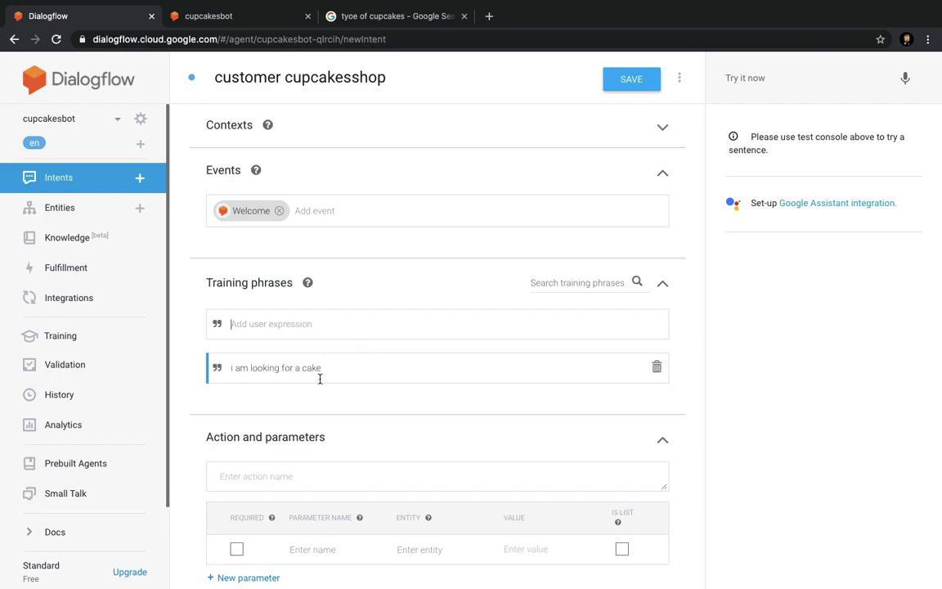
double_click(313, 370)
click(352, 392)
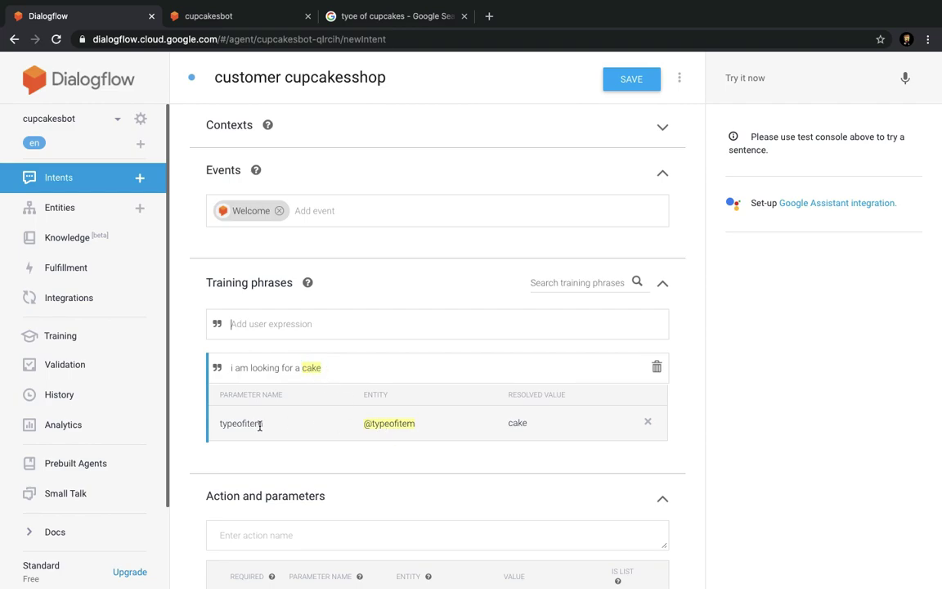
click(305, 322)
text(i am)
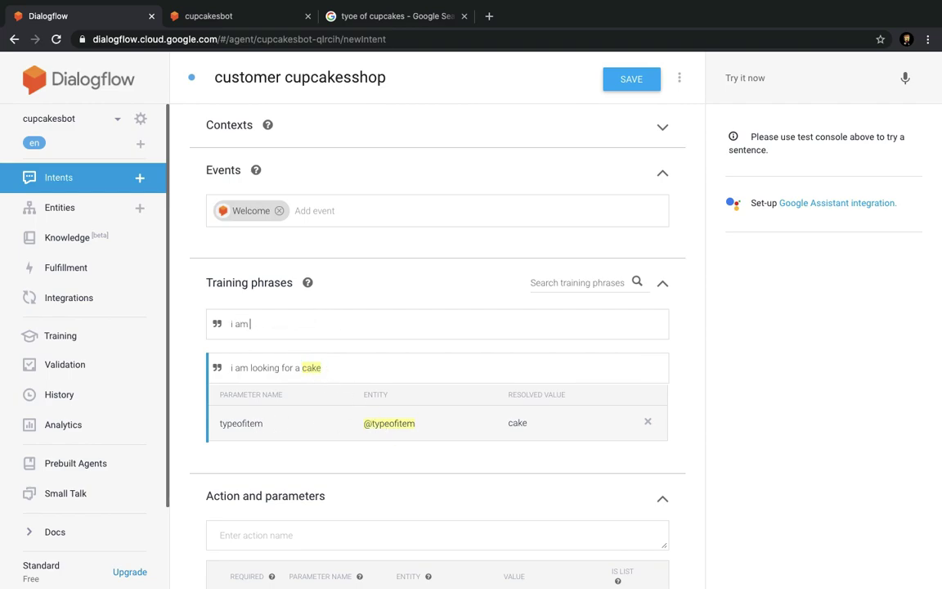
text( loki)
text(ng for a)
text( ste)
text(awberry cake)
key(Return)
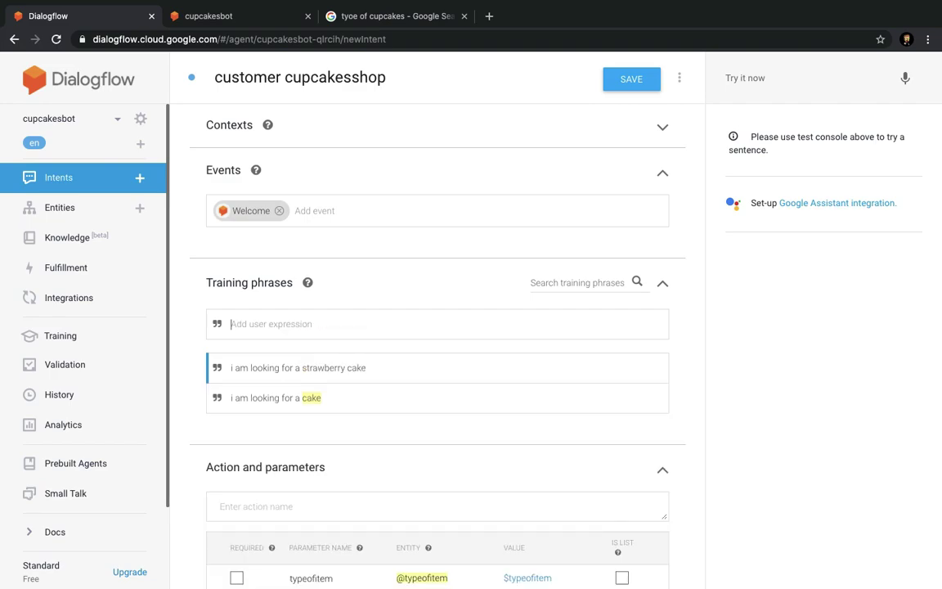
double_click(352, 367)
drag(349, 362, 302, 363)
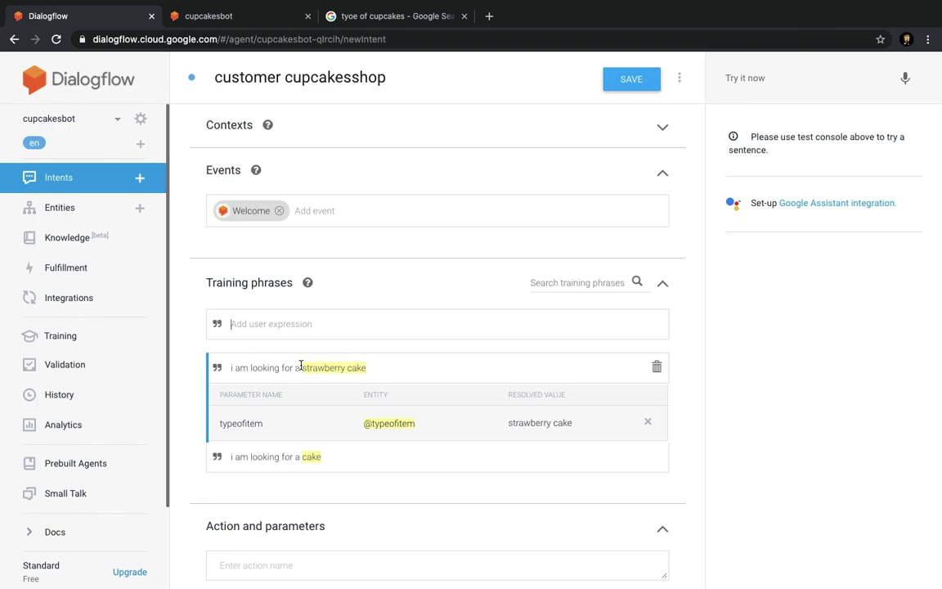
click(634, 79)
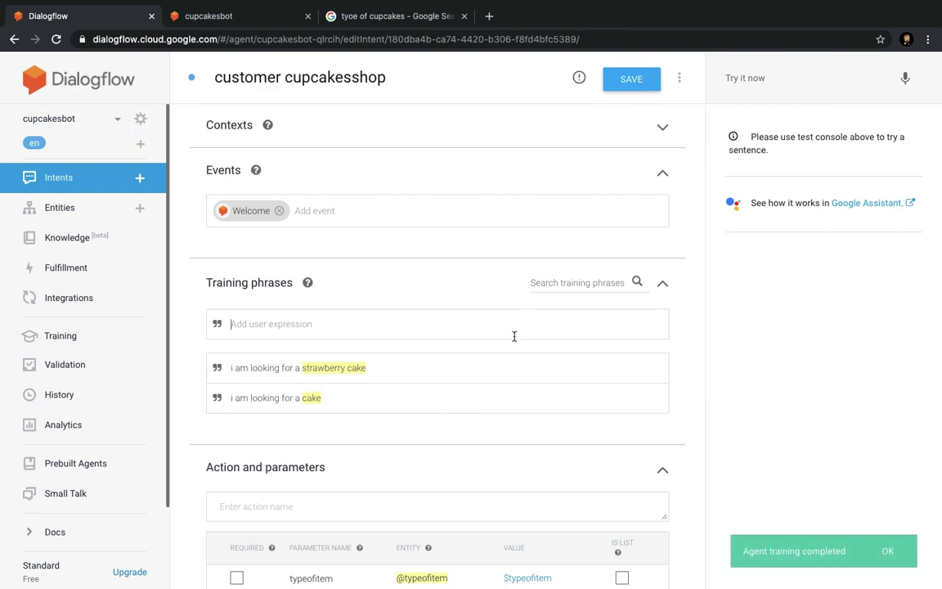
Add 'i am looking for a chocolate cupcake' and view its typeofitem parameter tag.
scroll(513, 334, down, 3)
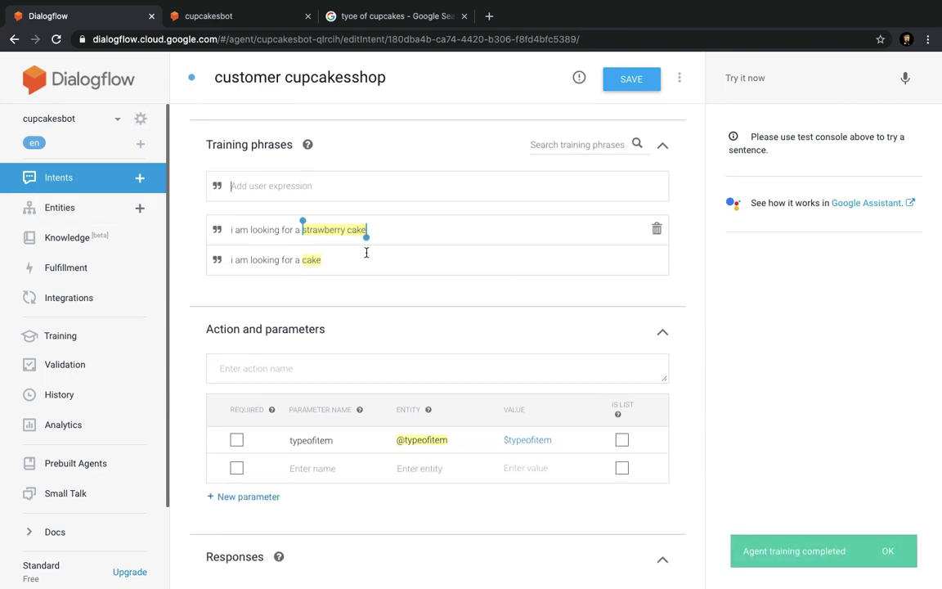
click(313, 188)
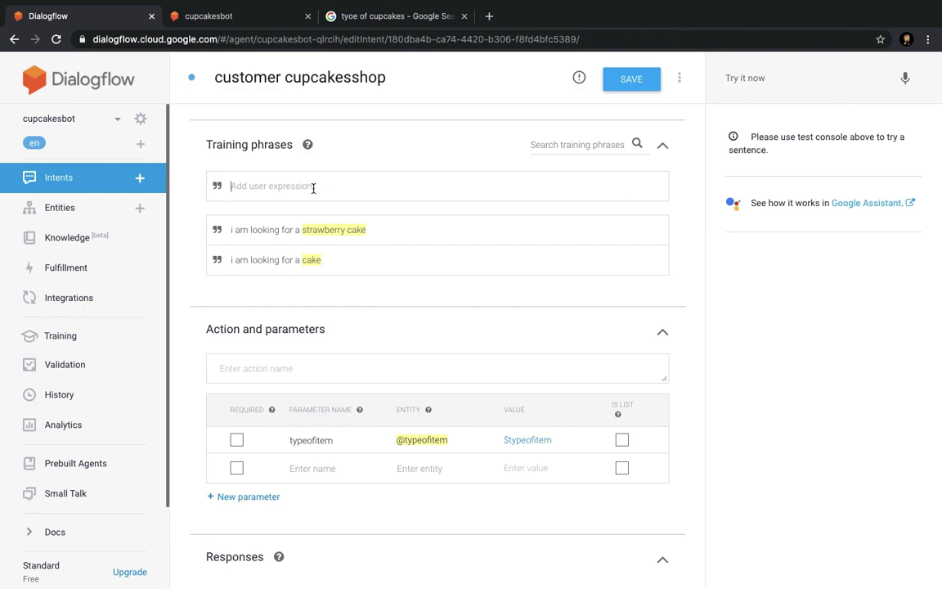
text(i am lookign for)
key(BackSpace)
key(BackSpace)
key(BackSpace)
text(ng got)
key(BackSpace)
key(BackSpace)
text(for a chocolate cupcake)
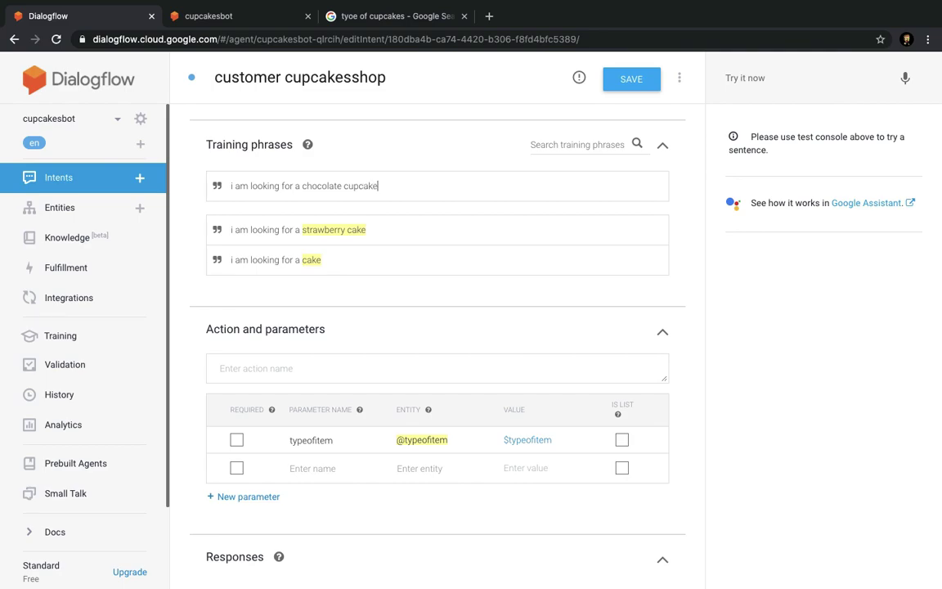
key(Return)
click(336, 237)
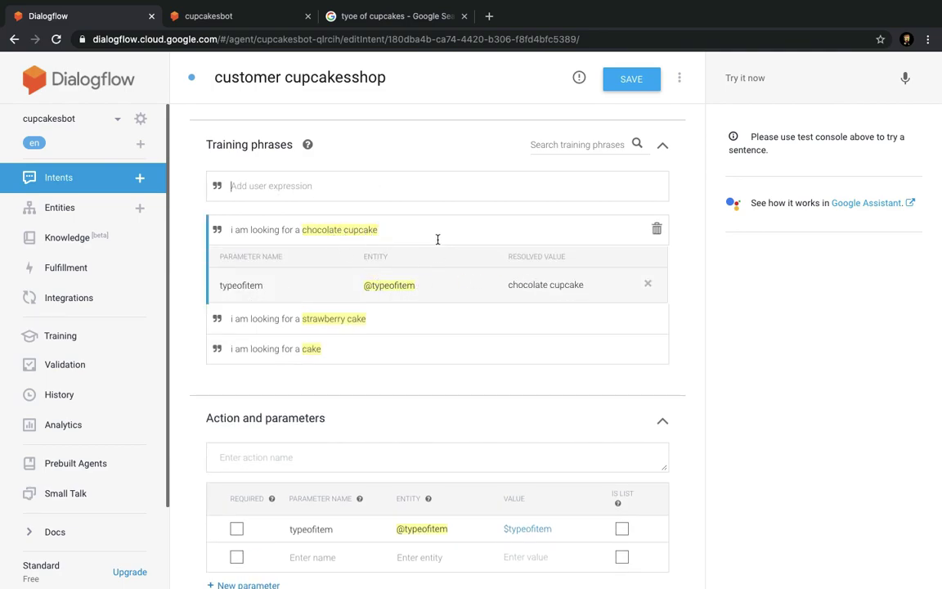
scroll(433, 286, down, 1)
Note 'customer comes to your shop' and a 'something in my budget special' line, then copy it.
key(ctrl+Left)
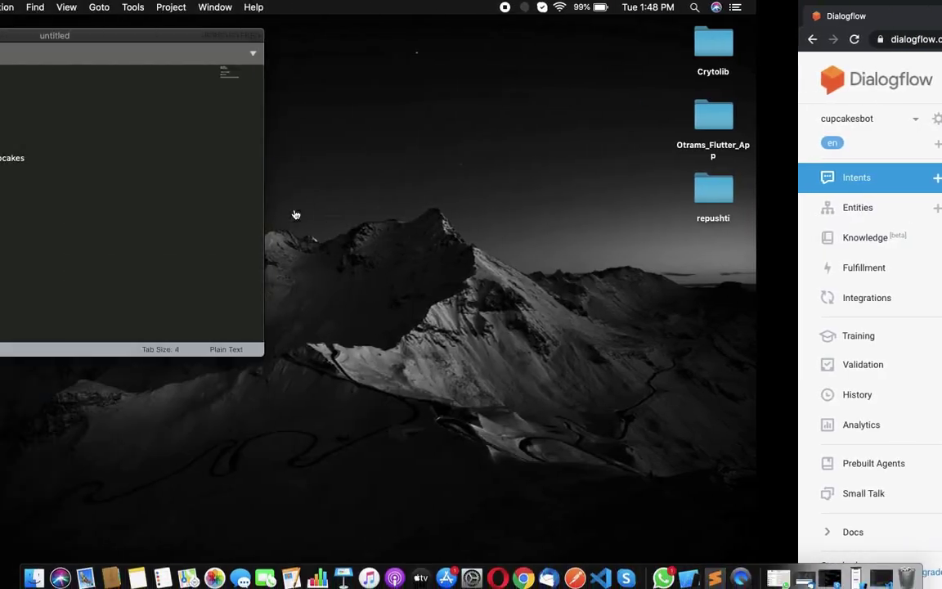
key(Return)
key(Return)
text(customer coems to your shop)
key(Return)
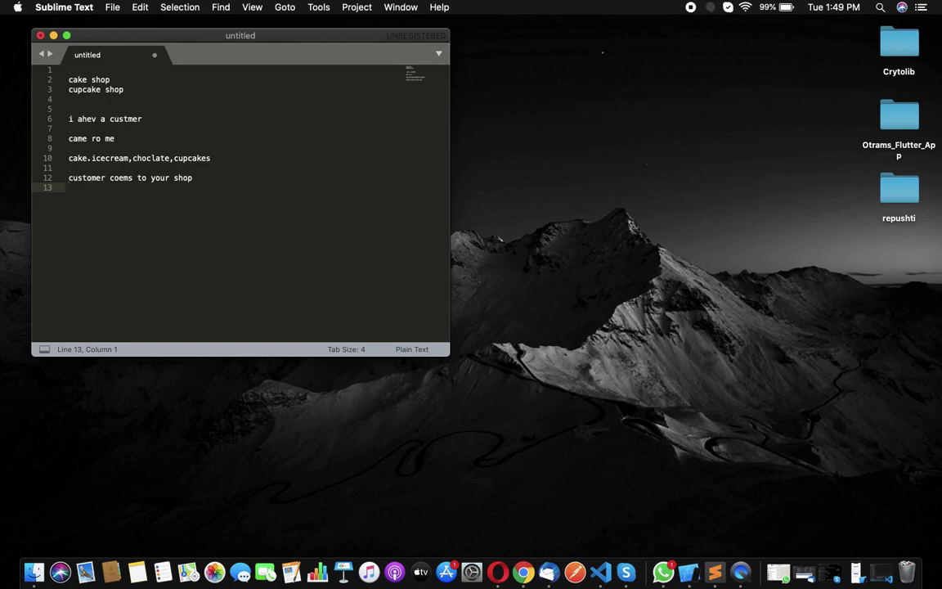
text(i )
text(ned)
text(ed do)
text(s)
key(BackSpace)
key(BackSpace)
text(something in my bu)
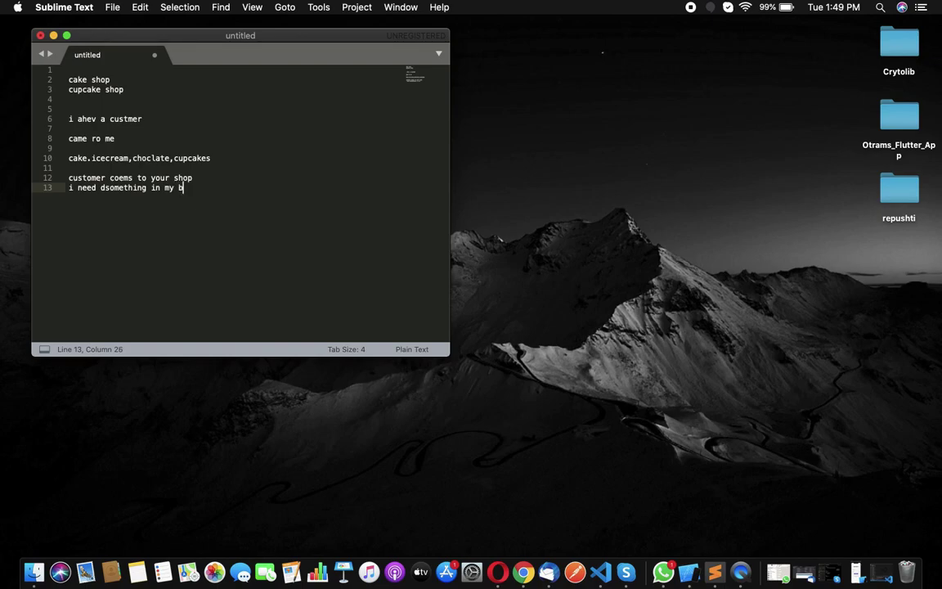
text(dget special)
drag(242, 188, 68, 188)
key(cmd+c)
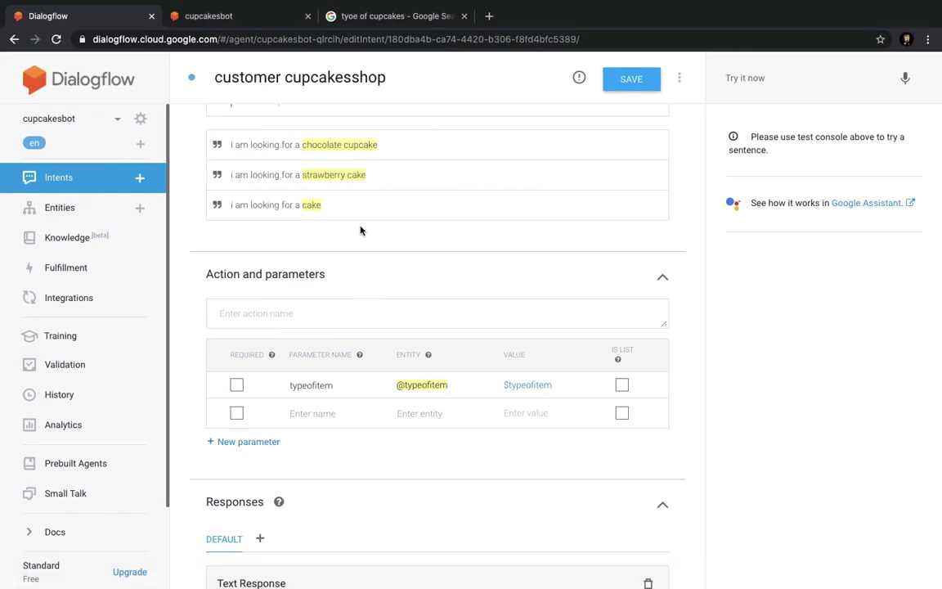
Paste the budget line as a training phrase and fix 'dsomething' to 'something'.
scroll(361, 229, up, 3)
click(341, 197)
key(cmd+v)
drag(393, 183, 360, 186)
key(Return)
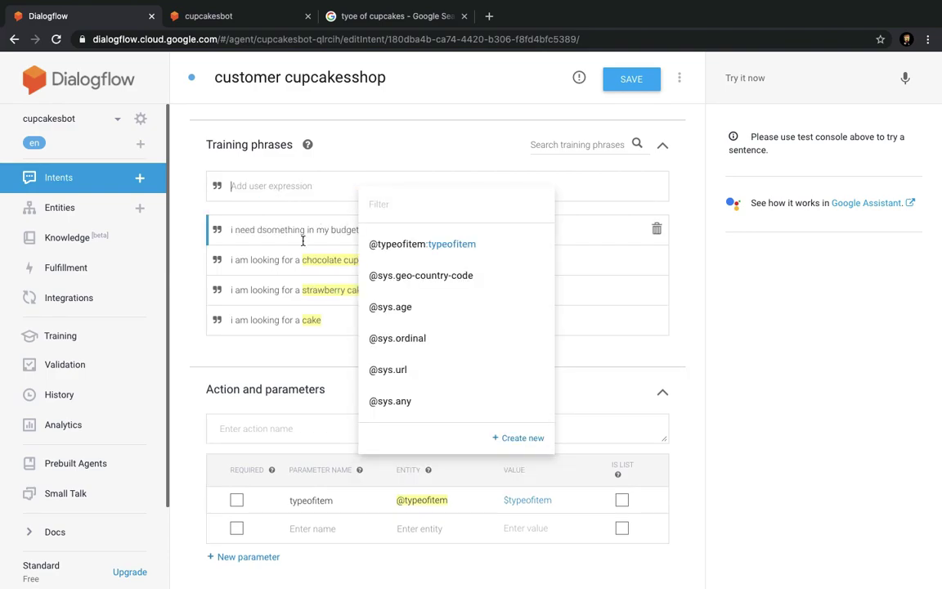
drag(373, 230, 232, 231)
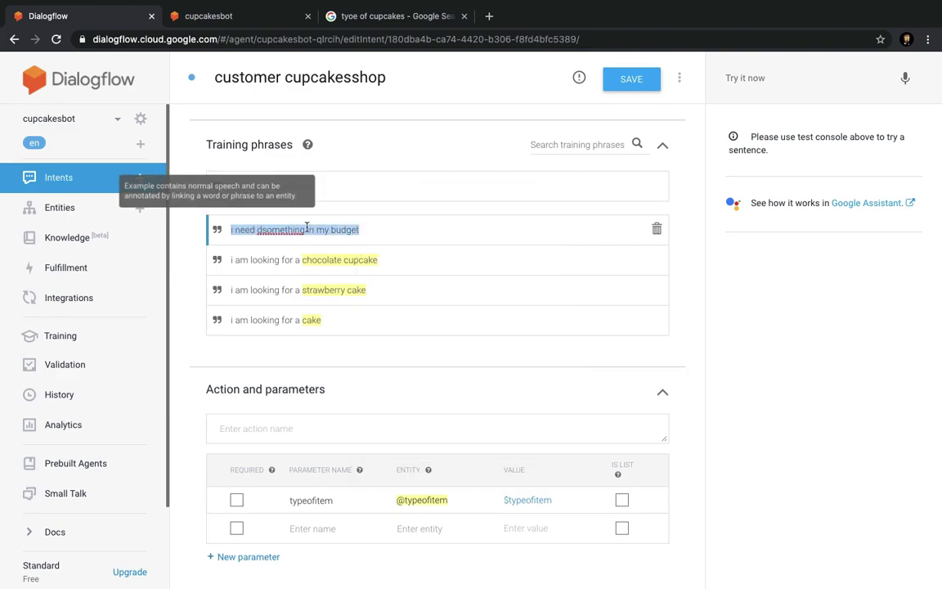
click(380, 231)
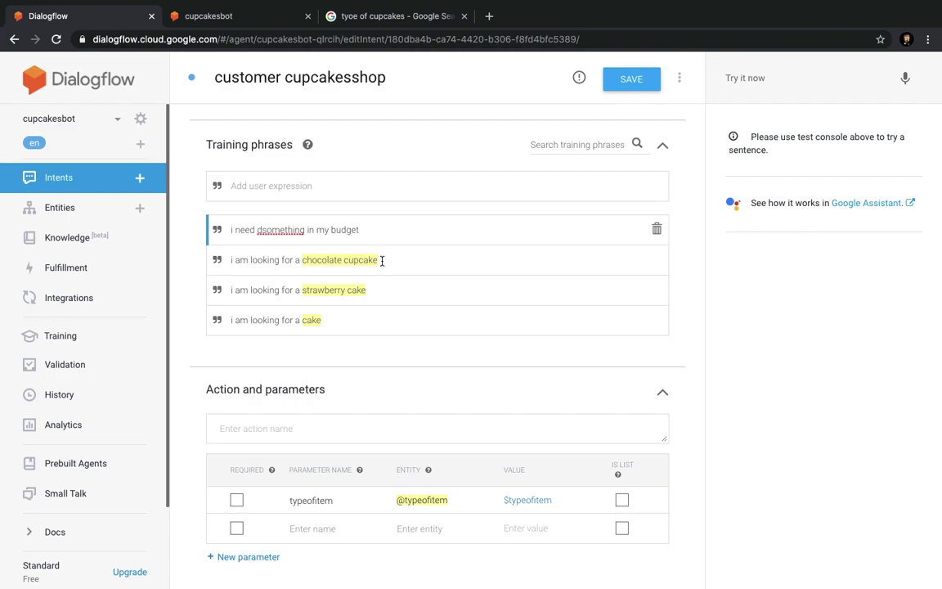
scroll(387, 360, down, 1)
scroll(399, 332, down, 1)
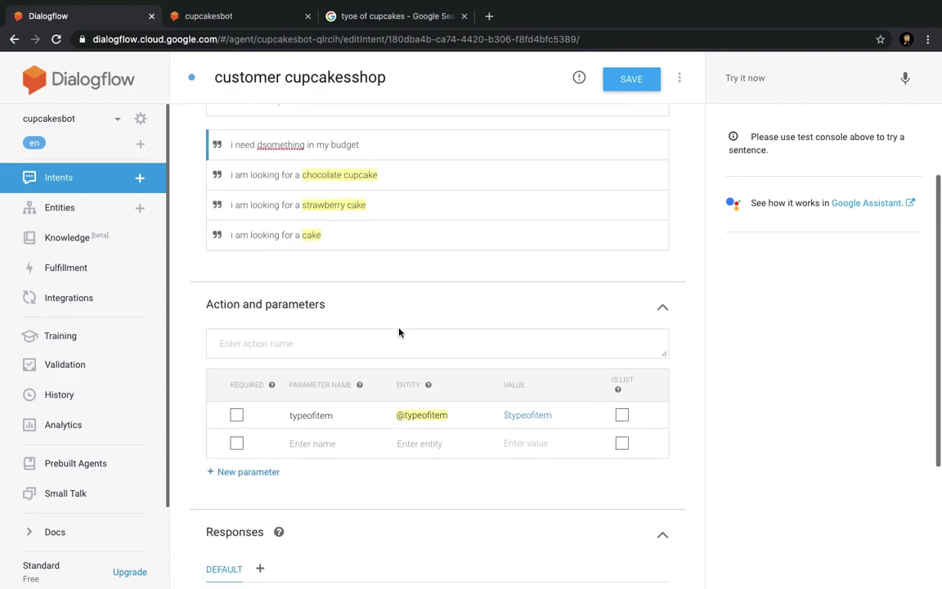
click(262, 145)
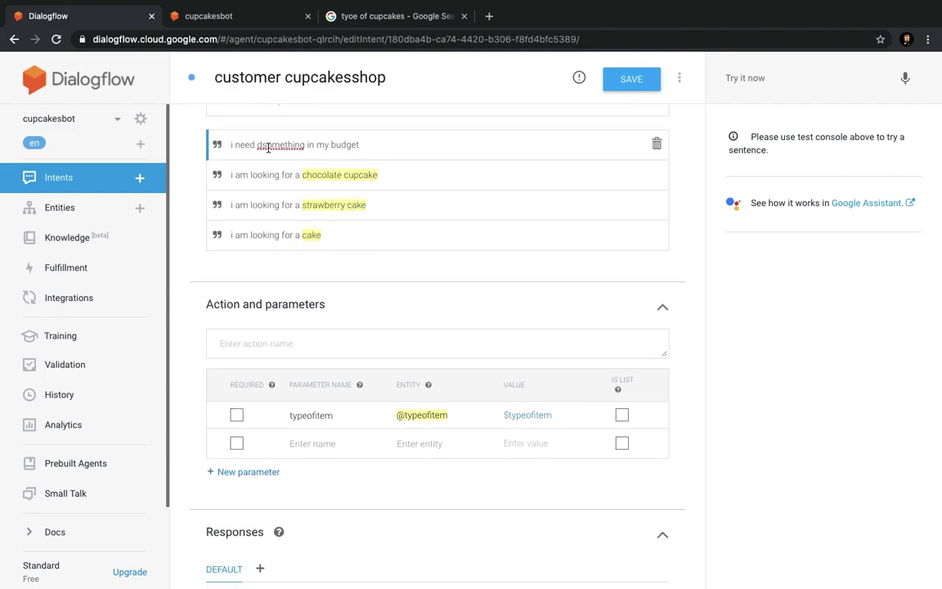
key(BackSpace)
Mark typeofitem required with prompt 'Hello !! what are you looking for in cupcake Shop ?'.
click(236, 415)
click(595, 412)
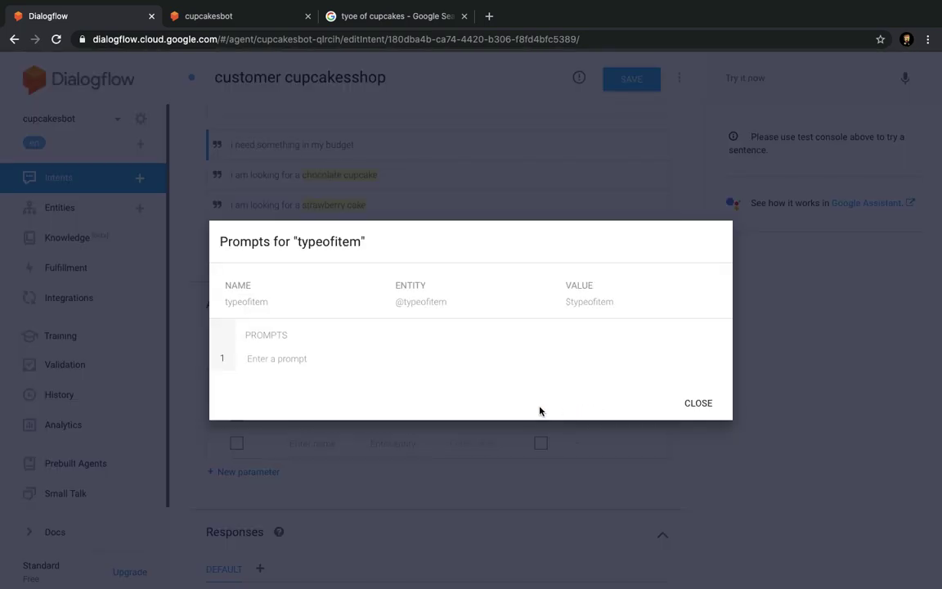
click(362, 355)
text(Hello)
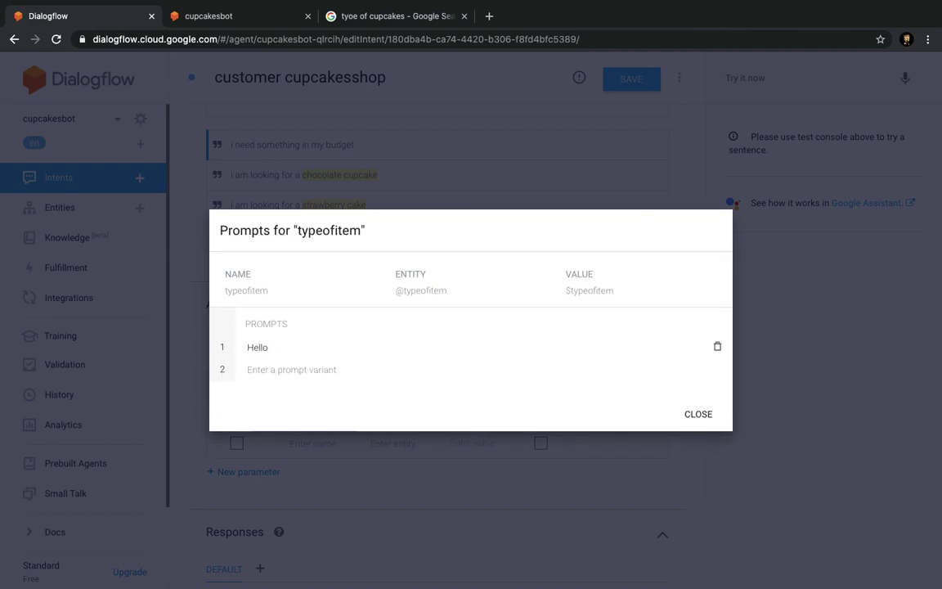
text( !! what are you lookin)
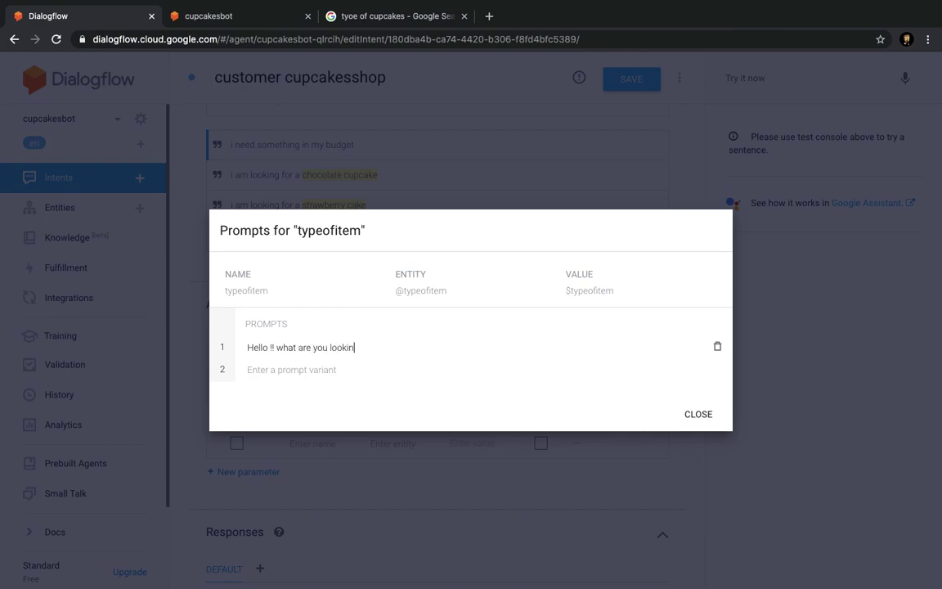
text(g for in cupcake Shop)
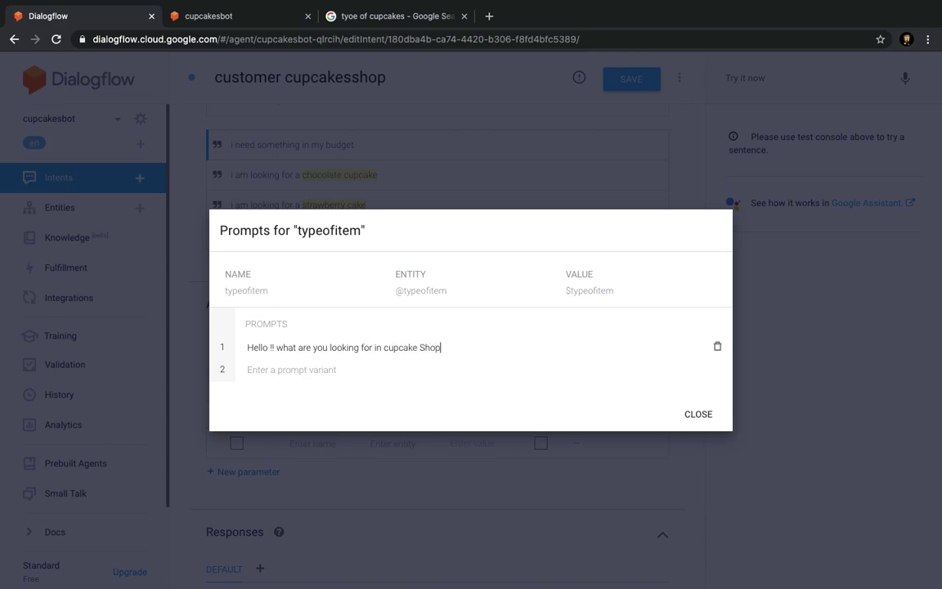
text( >)
key(BackSpace)
text(?)
click(691, 411)
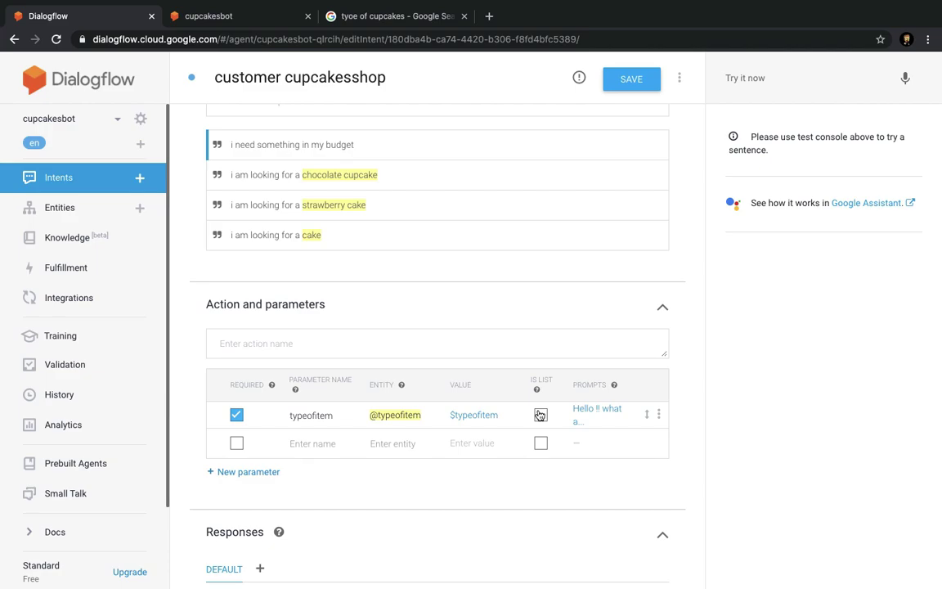
Enable IS LIST for typeofitem and save the customer cupcakesshop intent.
click(541, 415)
click(626, 85)
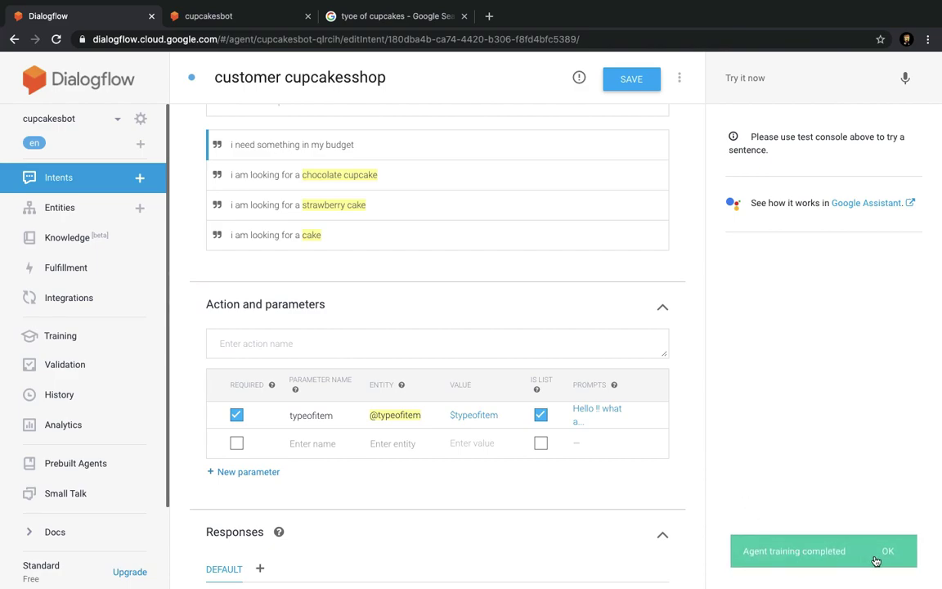
Reload the cupcakesbot web demo and send 'hello' and 'i am looking for something delicious'.
click(232, 18)
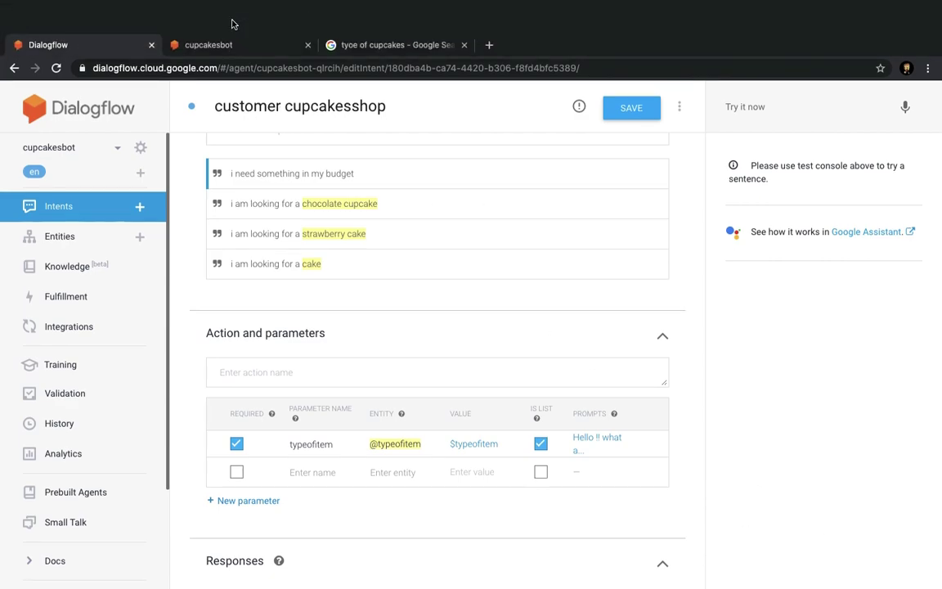
click(56, 39)
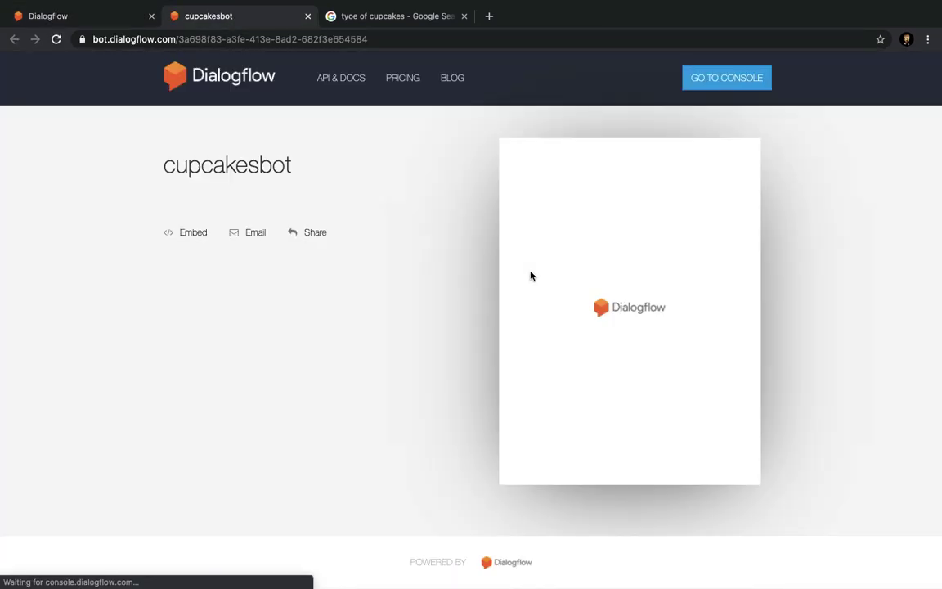
click(581, 468)
text(hello)
key(Return)
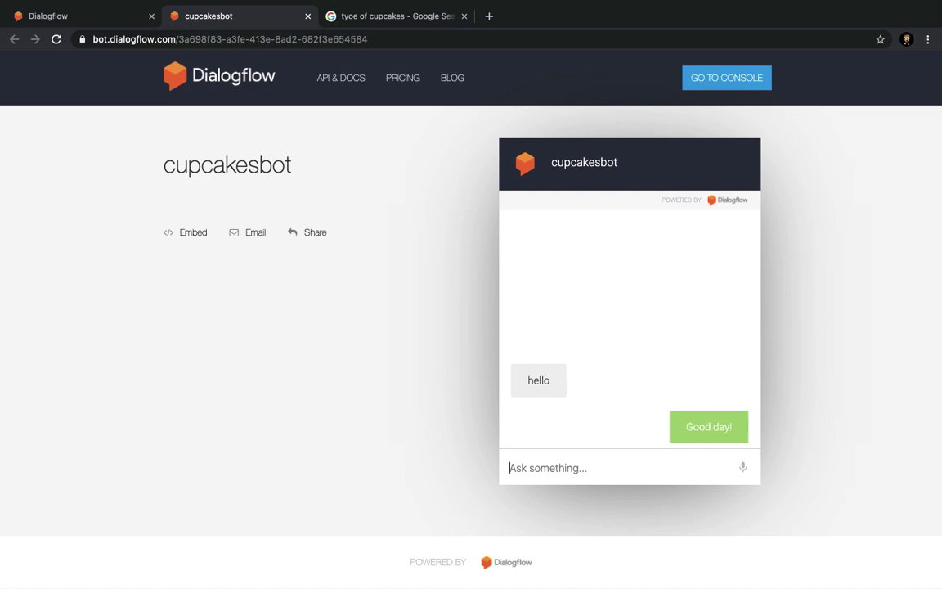
text(i am looking for )
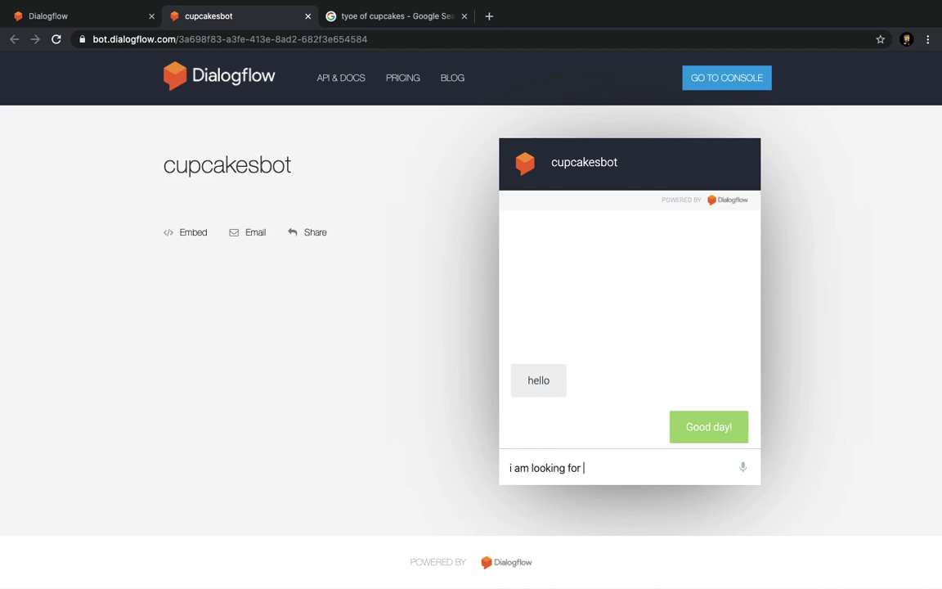
text(a budget)
key(BackSpace)
key(BackSpace)
key(BackSpace)
key(BackSpace)
key(BackSpace)
key(BackSpace)
text(semi)
key(BackSpace)
key(BackSpace)
key(BackSpace)
text(omething delicious)
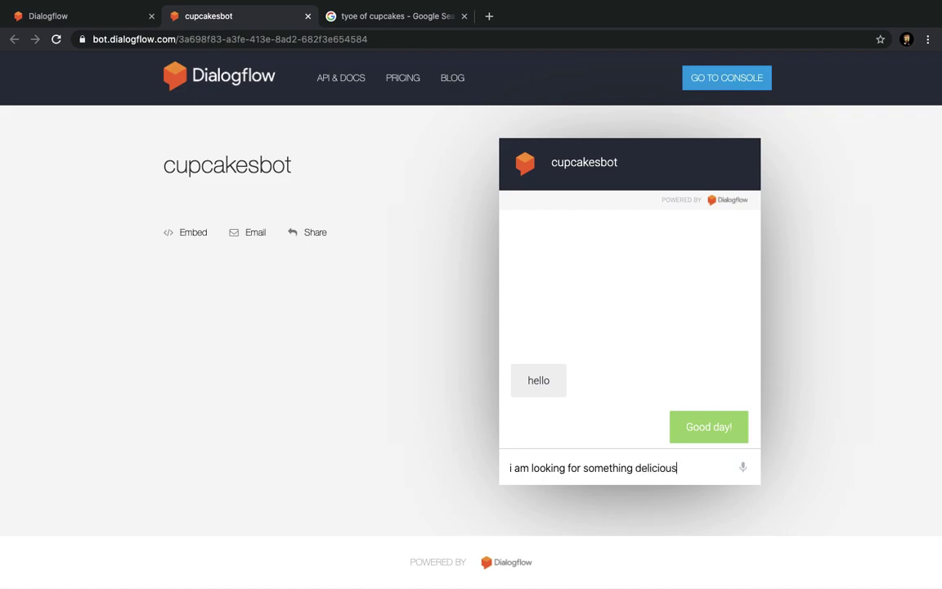
key(Return)
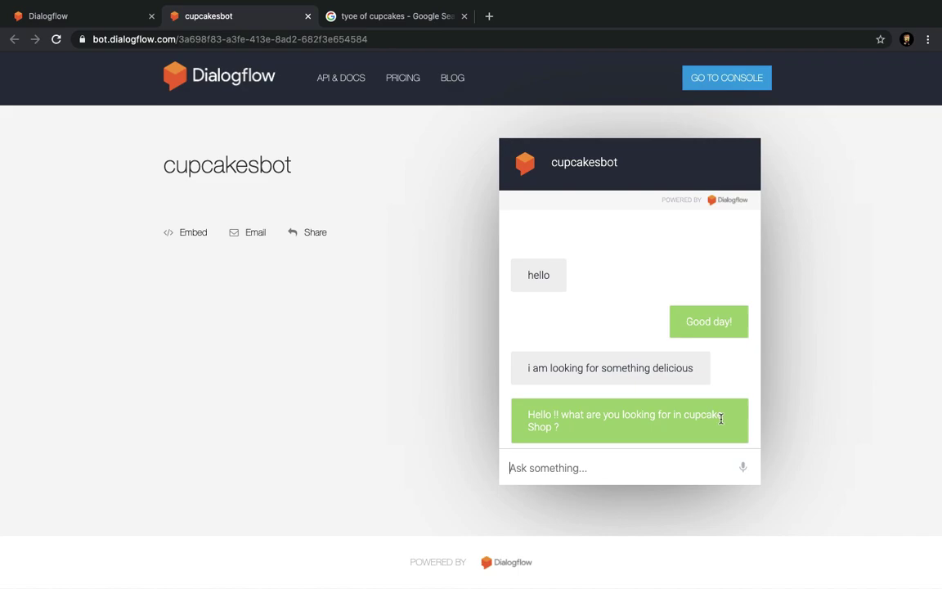
Send 'i am looking for a cake' to the bot.
click(568, 468)
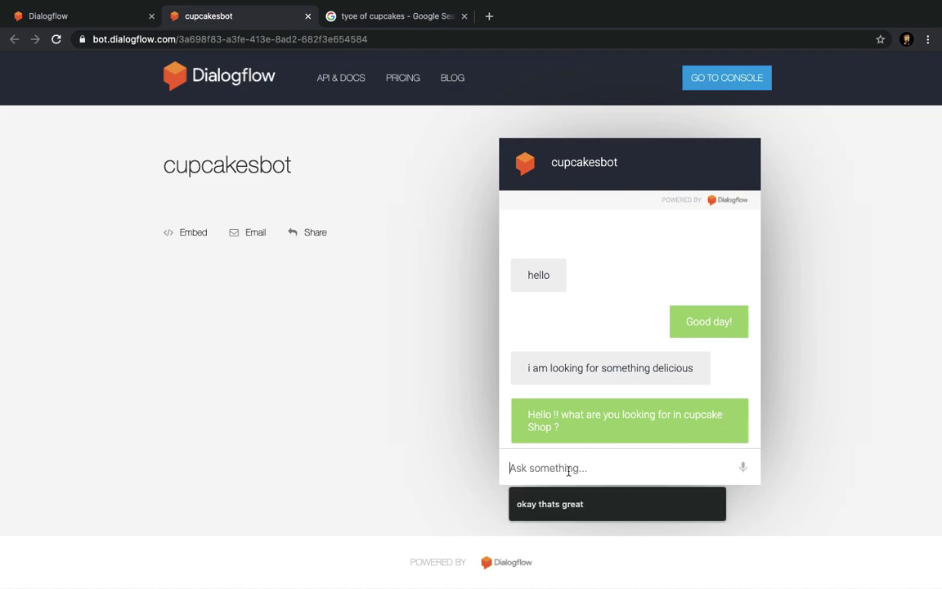
text(i am looki)
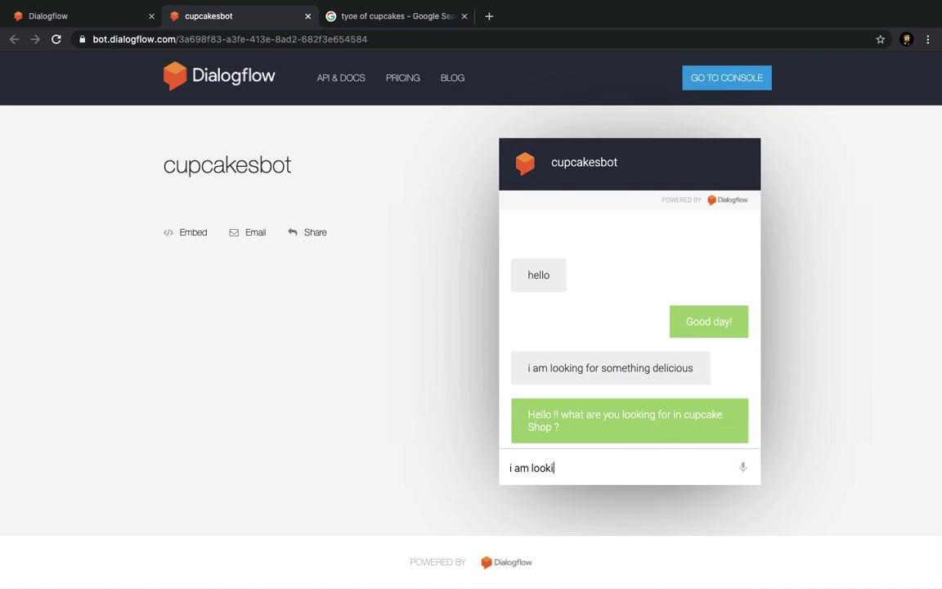
text(ng for a cake)
key(Return)
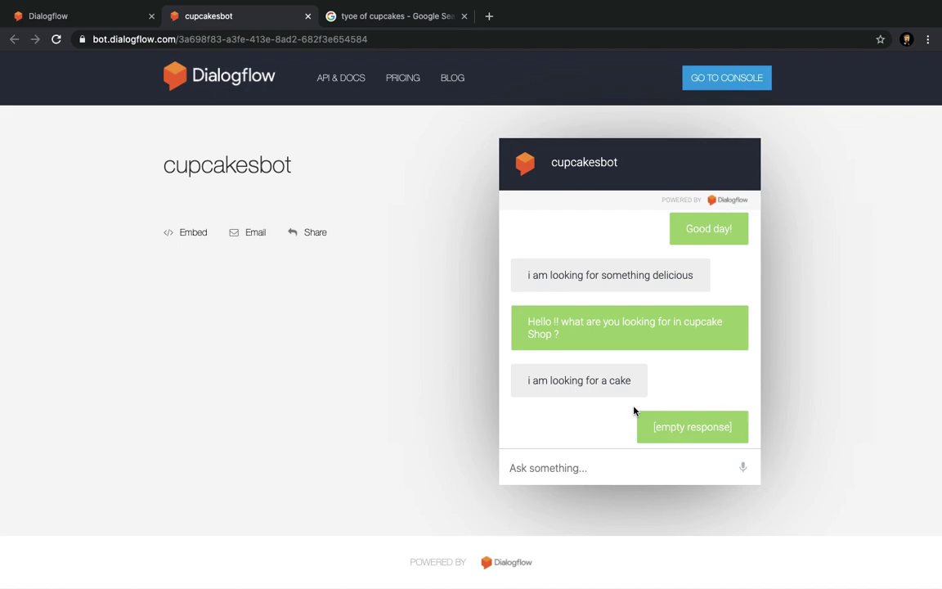
key(super+Tab)
Append 'i need a cake' and '----size of the cake----' as note lines 14 and 15.
click(259, 185)
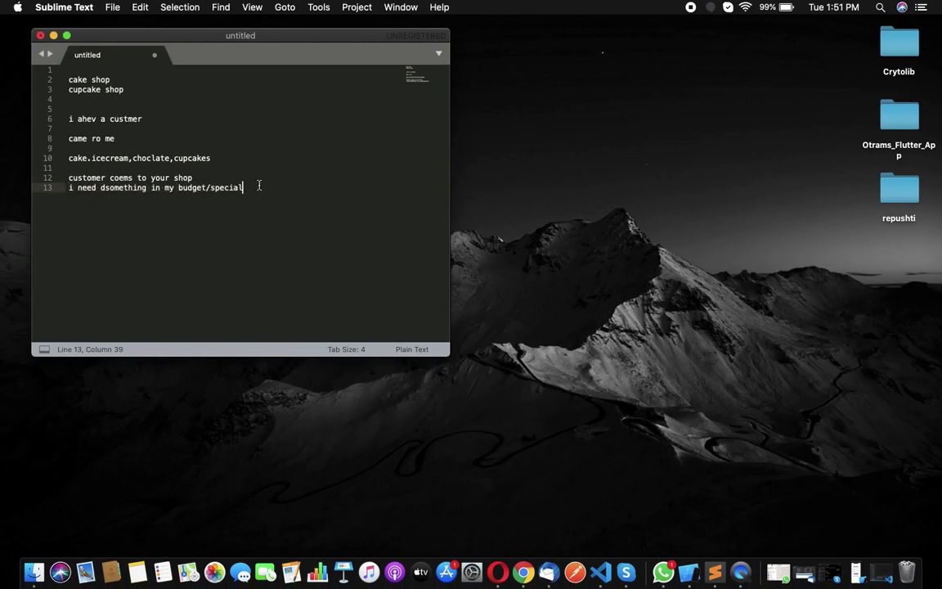
key(Return)
text(cake)
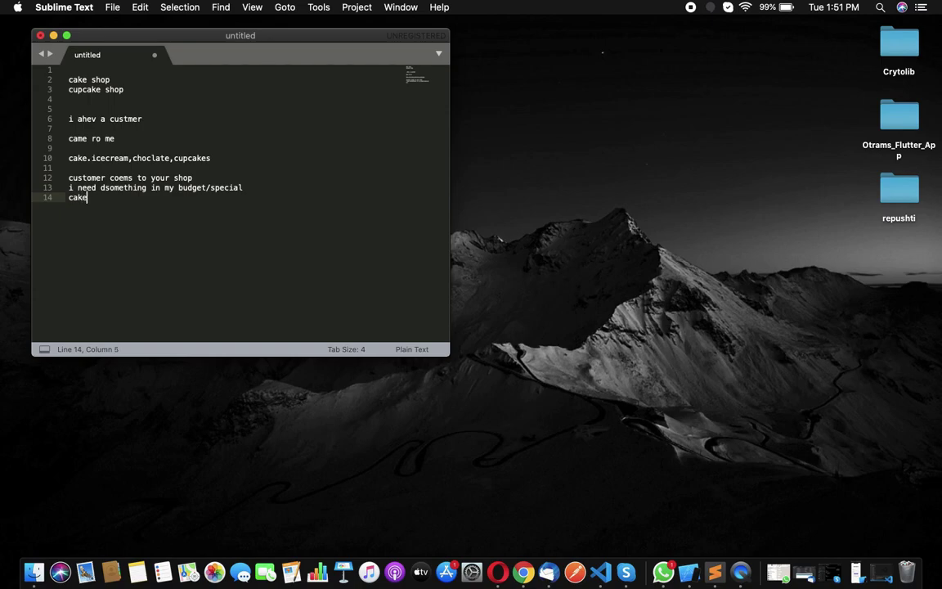
key(BackSpace)
key(BackSpace)
key(BackSpace)
key(BackSpace)
text(i need a cake)
key(Return)
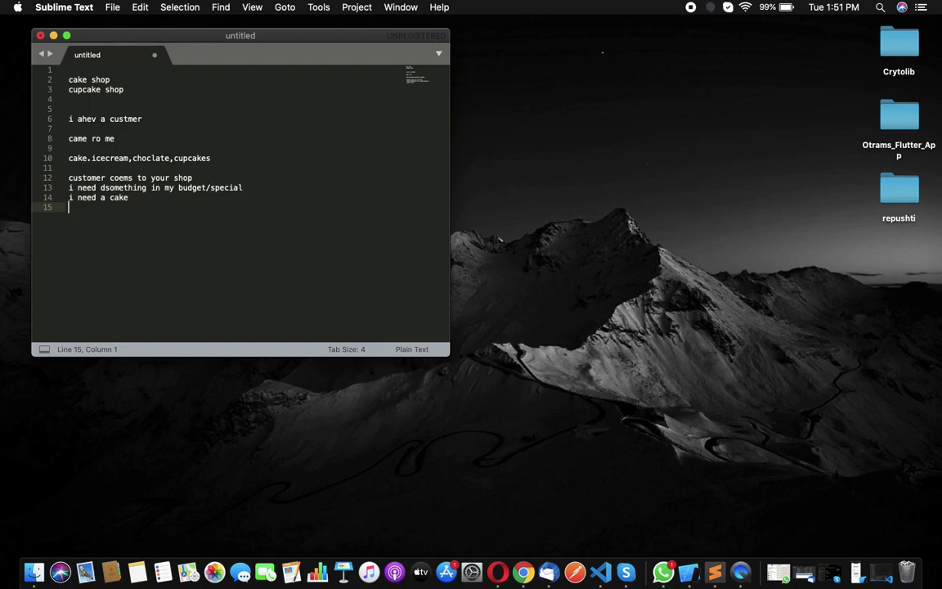
text(----size of the cake----)
Create a new entity named 'size' with a reference value 'size'.
key(ctrl+Right)
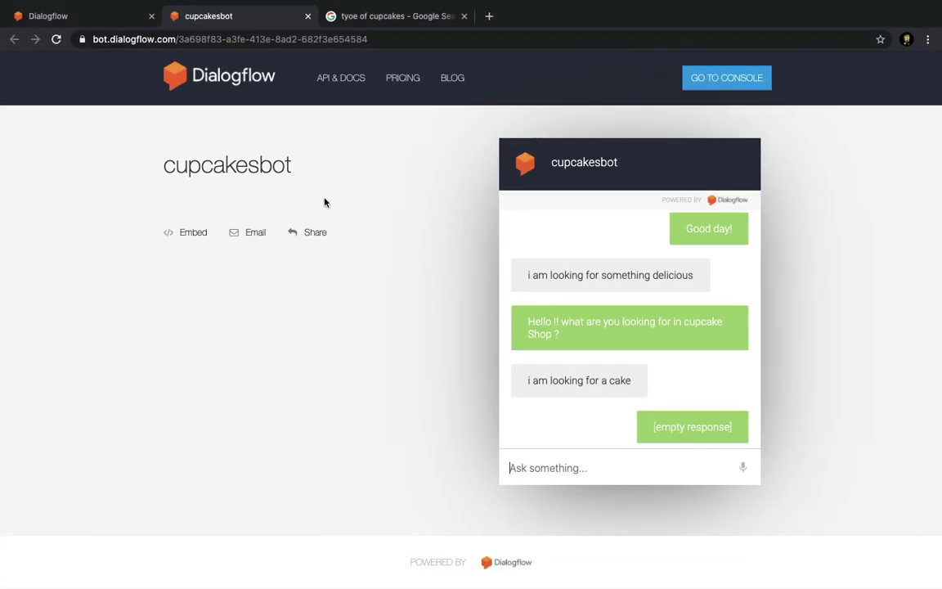
click(94, 16)
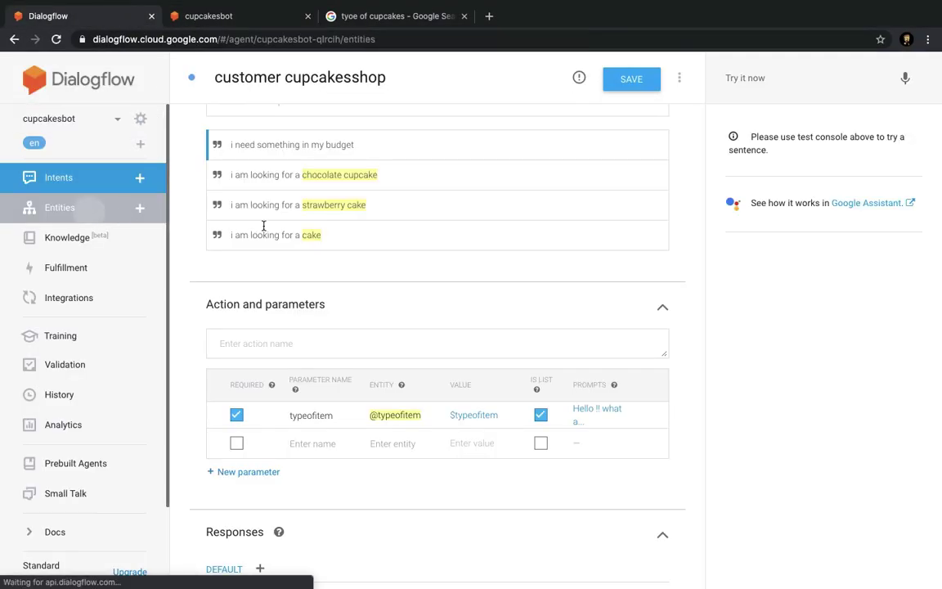
click(625, 79)
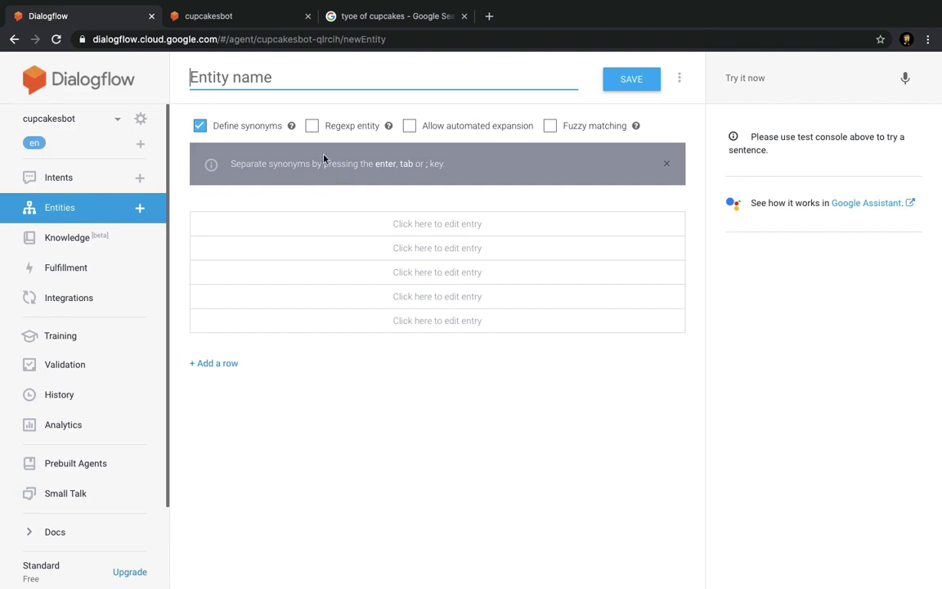
text(size)
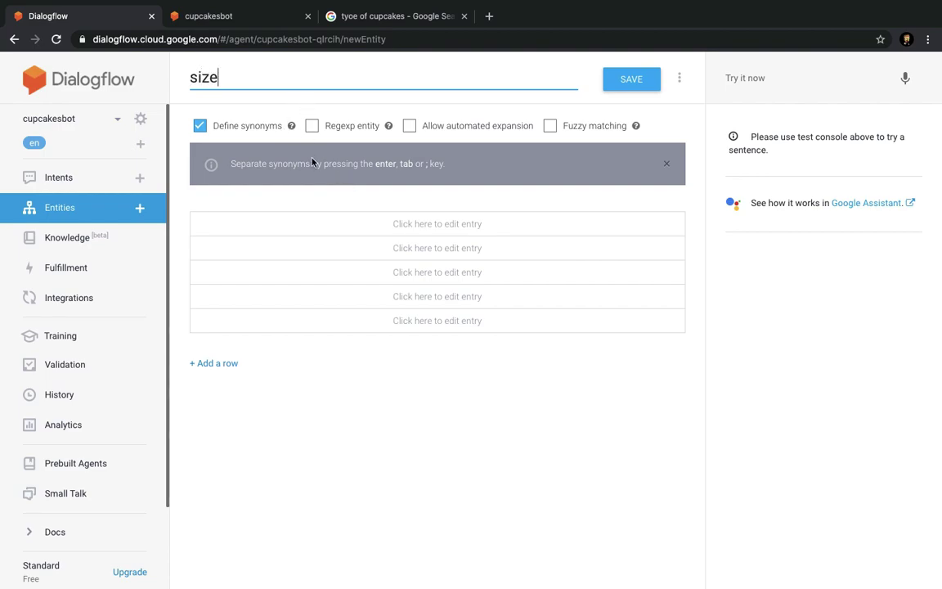
click(278, 224)
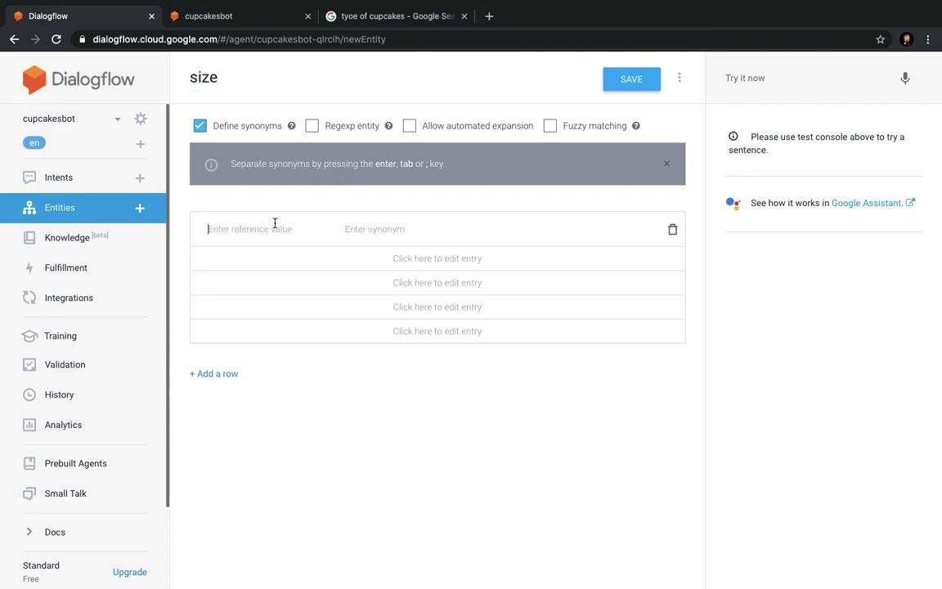
text(size)
Give the size entry synonyms big, large, small, medium, 1kg, half kg, 2 kg, 5kg, and save.
click(365, 237)
text(big)
key(Return)
text(la)
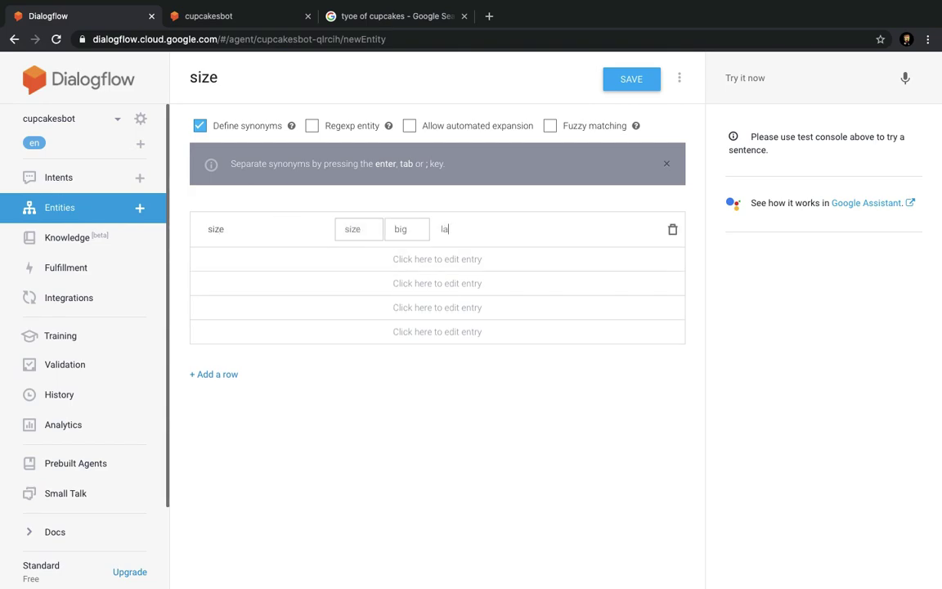
text(rge)
key(Return)
text(small)
key(Return)
text(medium)
key(Return)
text(1kg)
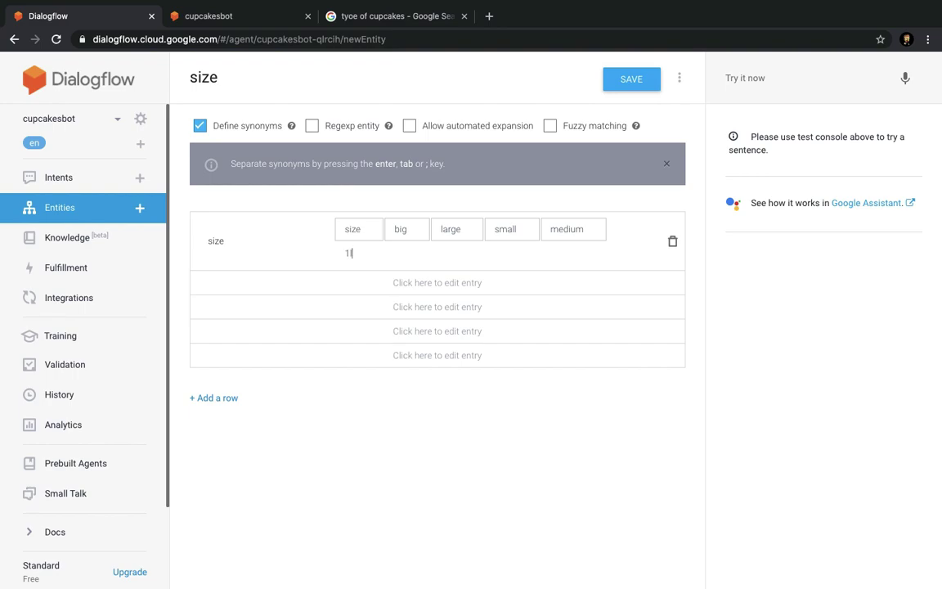
key(Return)
text(half kg)
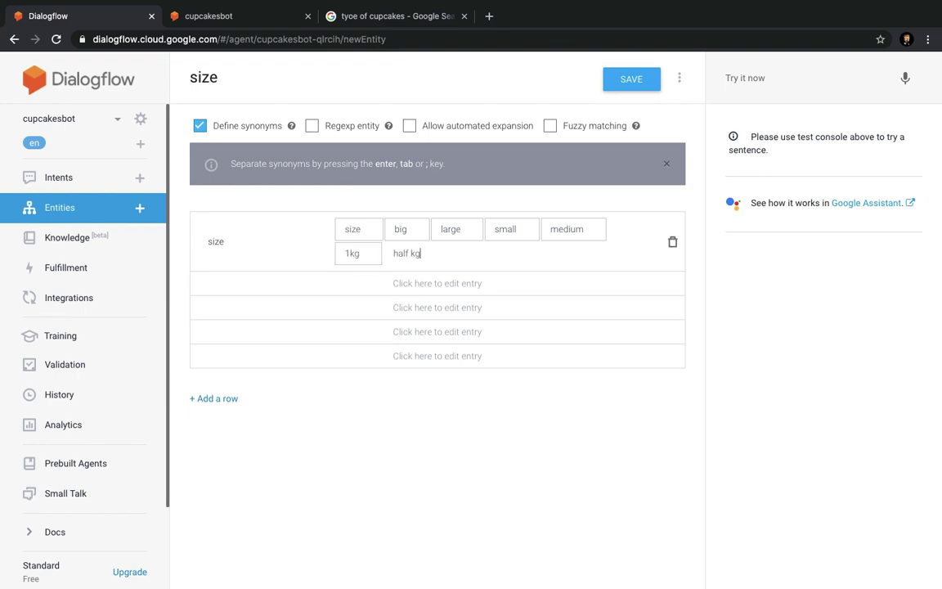
key(Return)
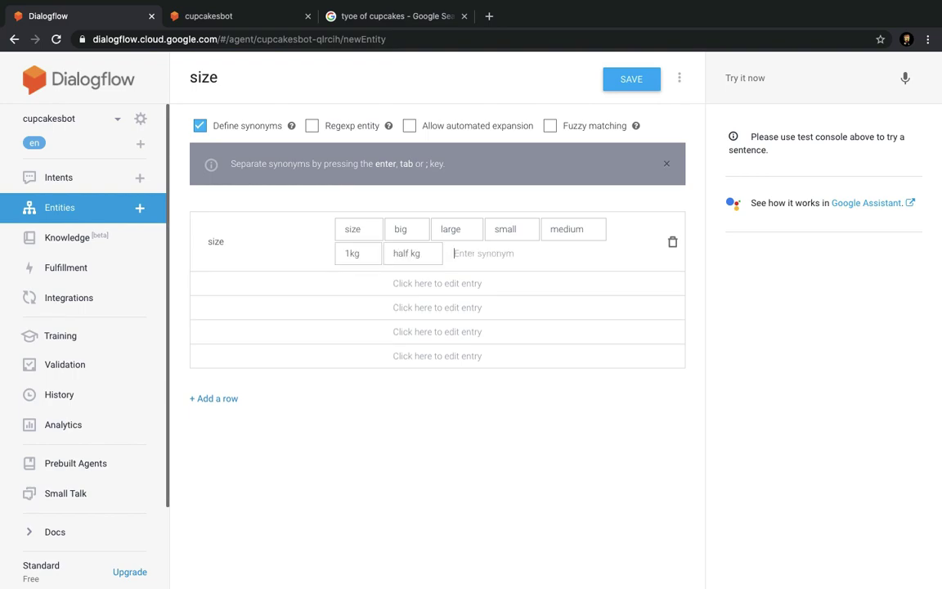
text(3)
key(BackSpace)
text(2 kg)
key(Return)
text(5kf)
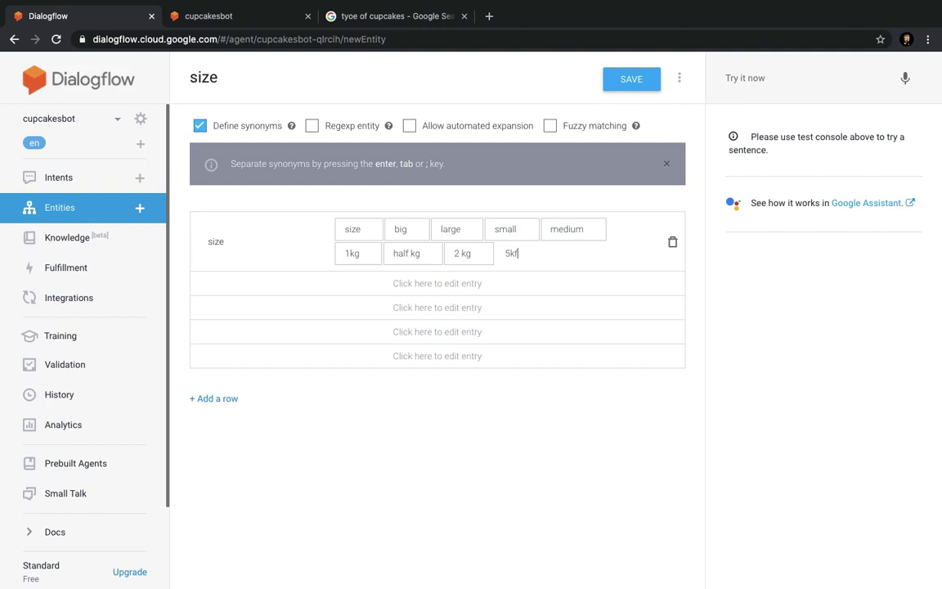
text(g)
key(Return)
click(615, 85)
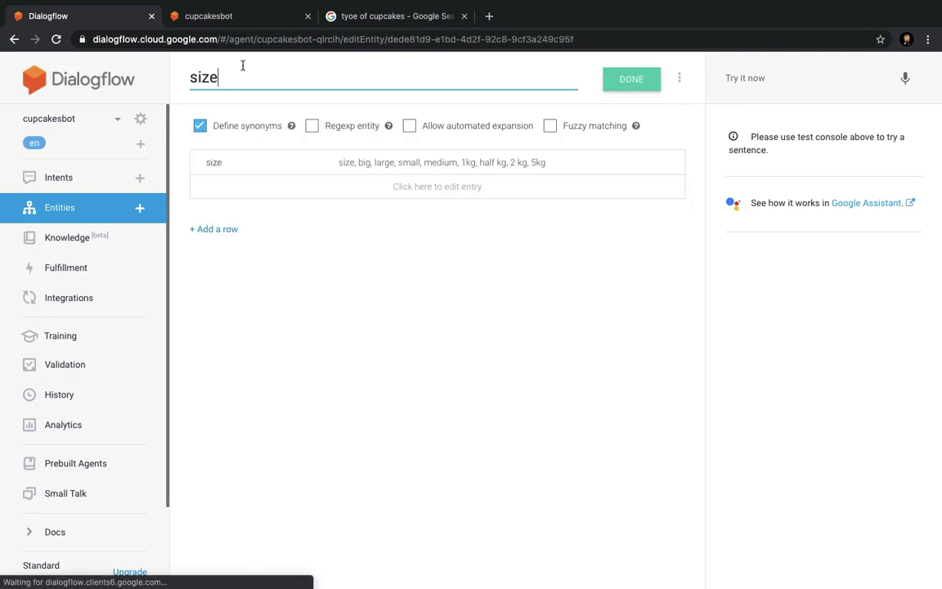
Add the training phrase 'i am looking for a cake of around half kg' to customer cupcakesshop.
click(250, 18)
click(82, 15)
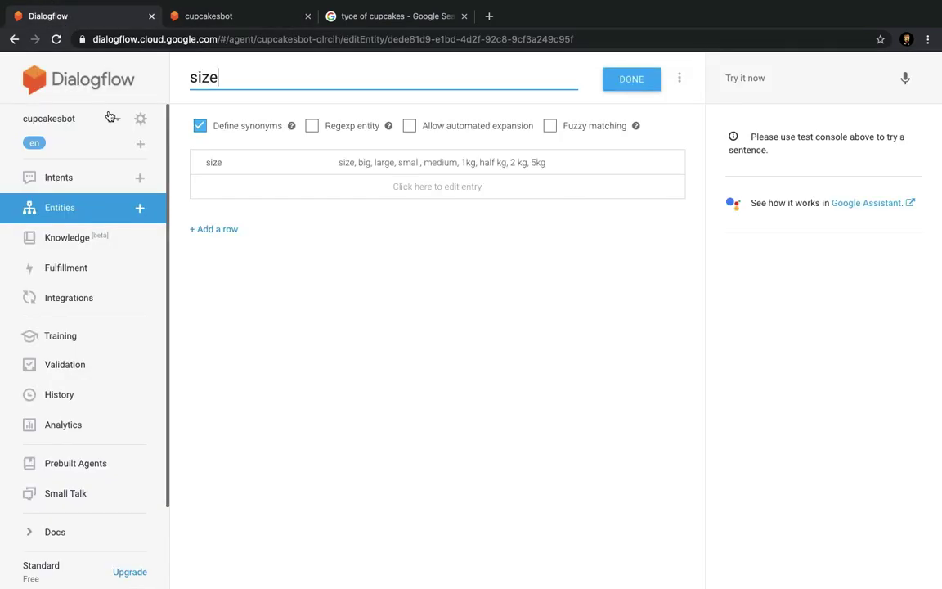
click(78, 180)
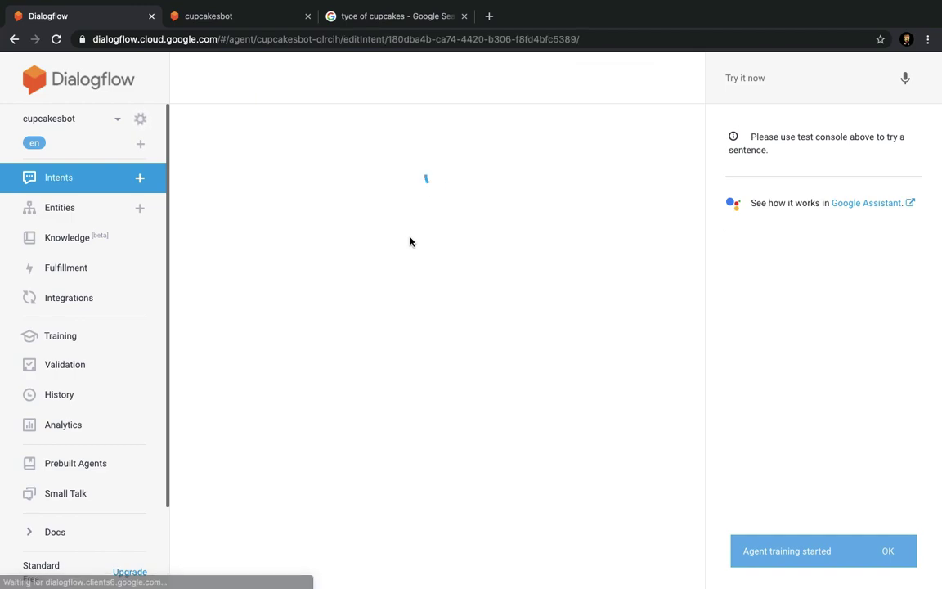
click(292, 333)
text(i ma k)
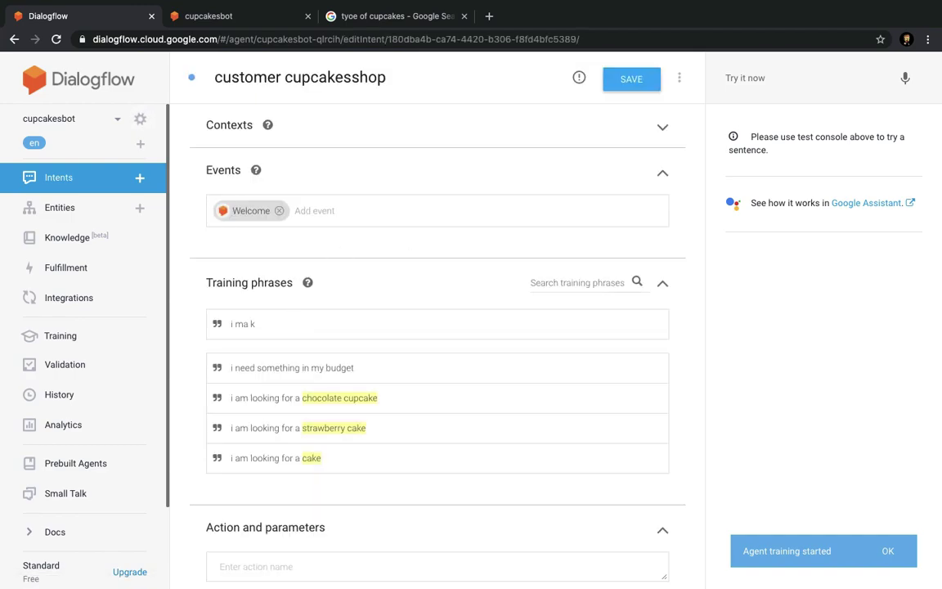
text( l)
key(BackSpace)
key(BackSpace)
key(BackSpace)
key(BackSpace)
key(BackSpace)
text(am)
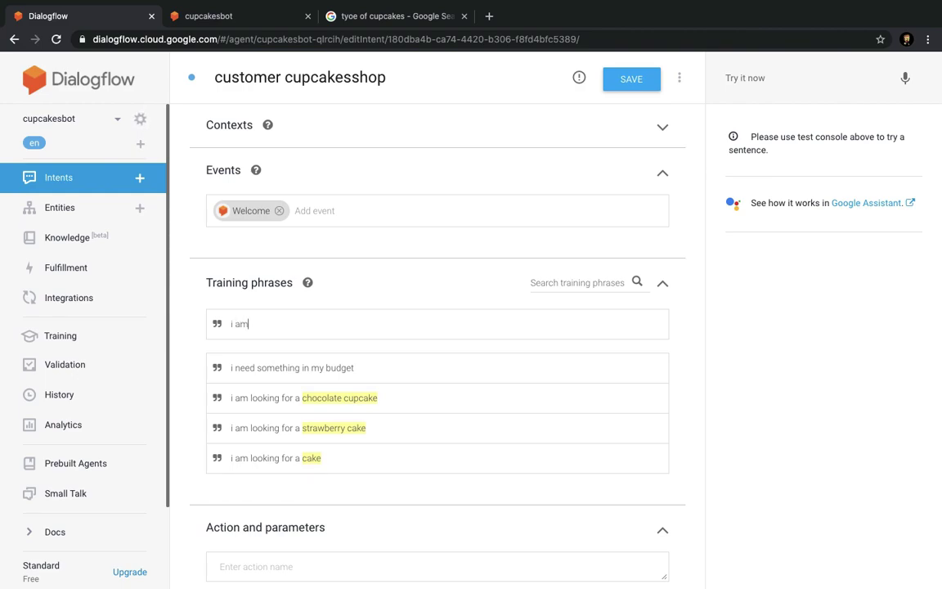
text( looking. for a cake of arounf)
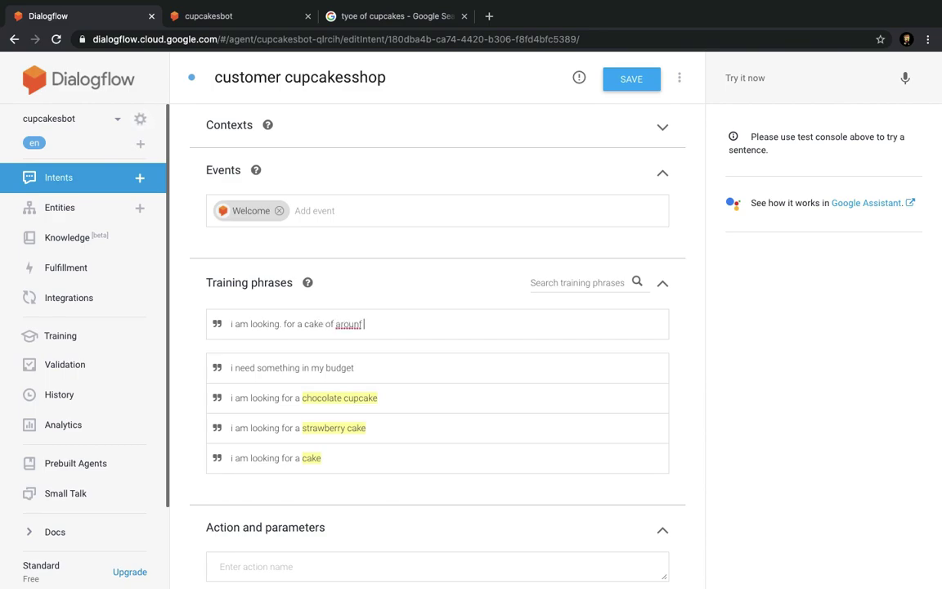
key(BackSpace)
text(d half kg)
key(Return)
click(282, 368)
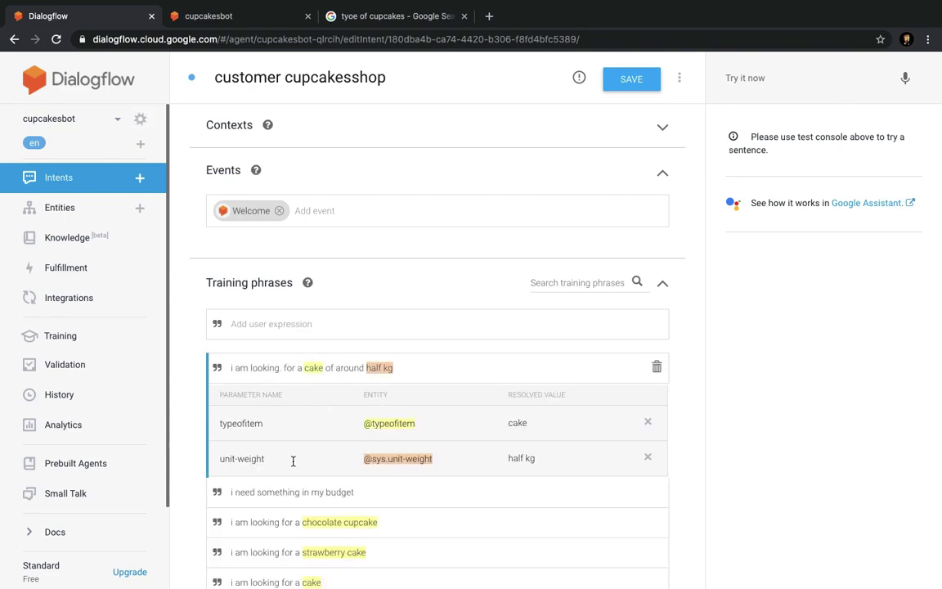
Add the training phrase 'i am looking for a large cake'.
click(356, 330)
text(i am lok)
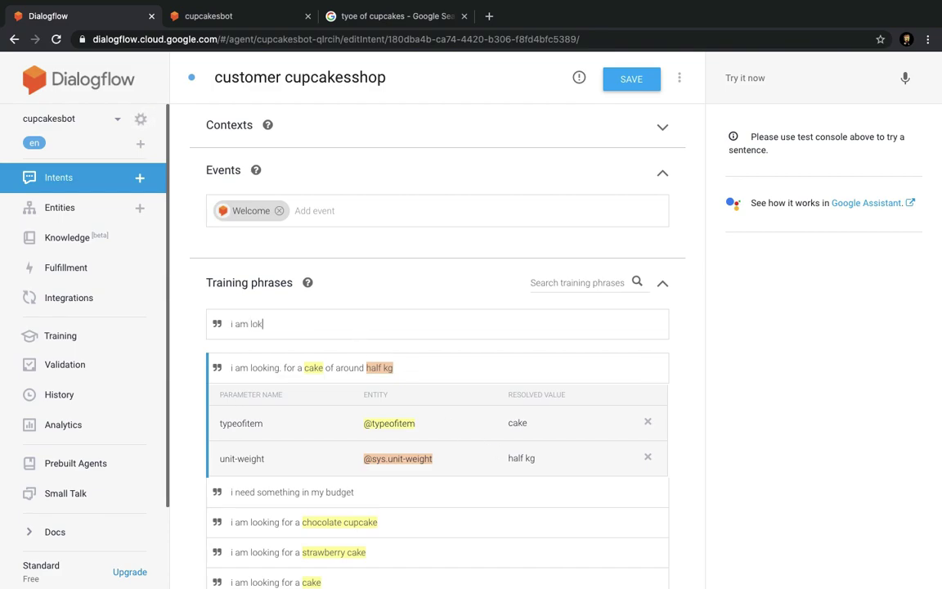
key(BackSpace)
text(ooking dor a)
text( for)
text(.a cake)
text( of a)
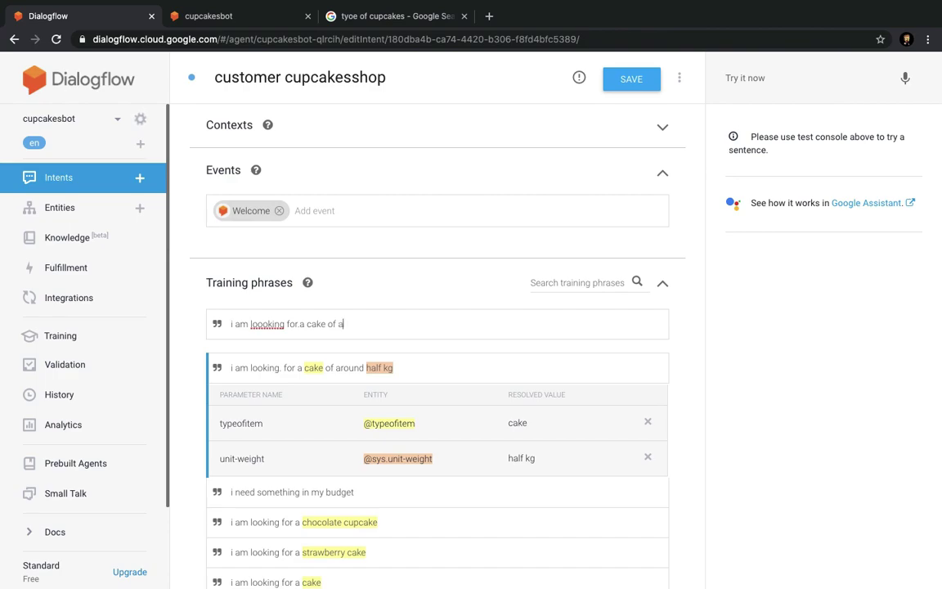
text(rounf)
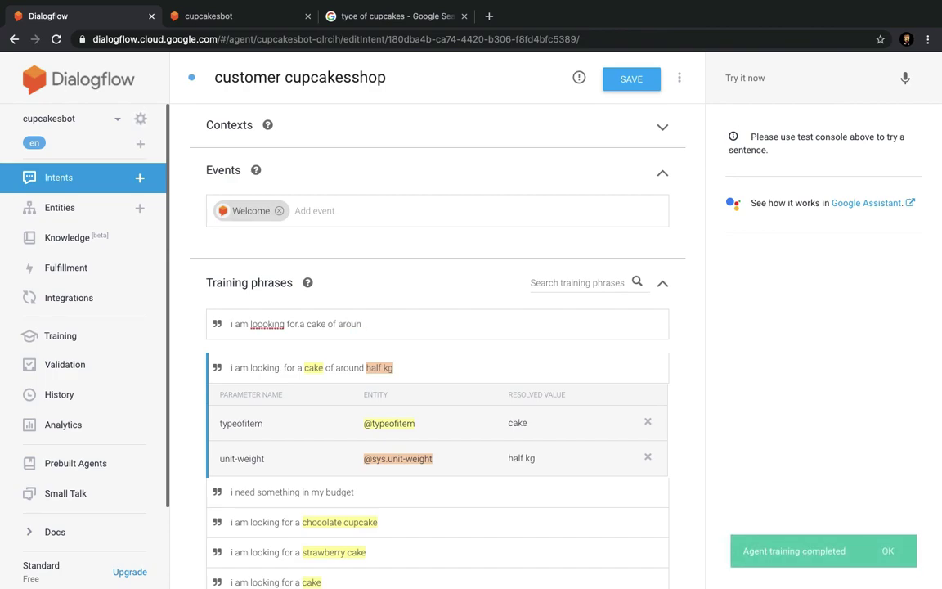
key(BackSpace)
key(BackSpace)
key(BackSpace)
key(BackSpace)
key(BackSpace)
key(BackSpace)
key(BackSpace)
key(BackSpace)
text(lar)
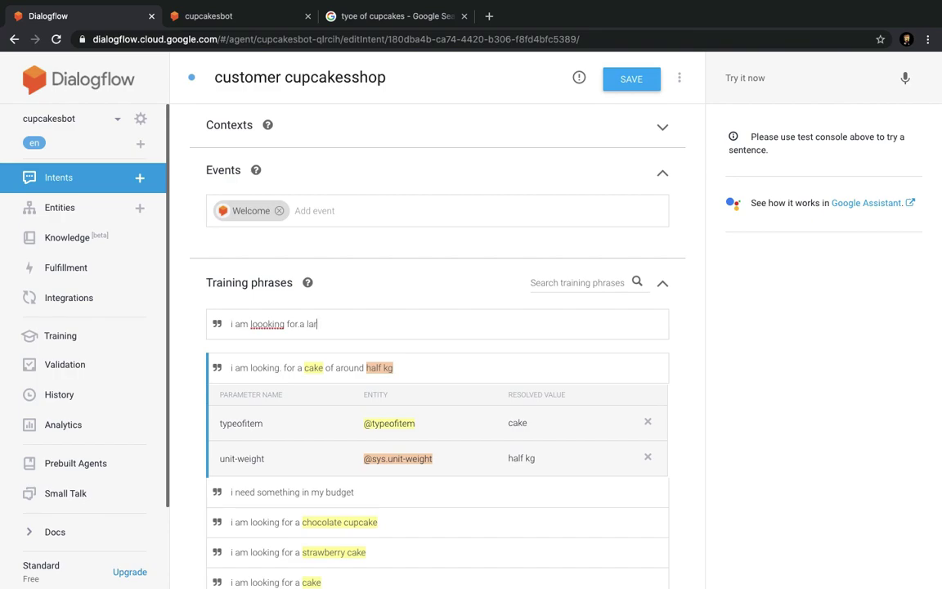
text(ge cake)
key(Return)
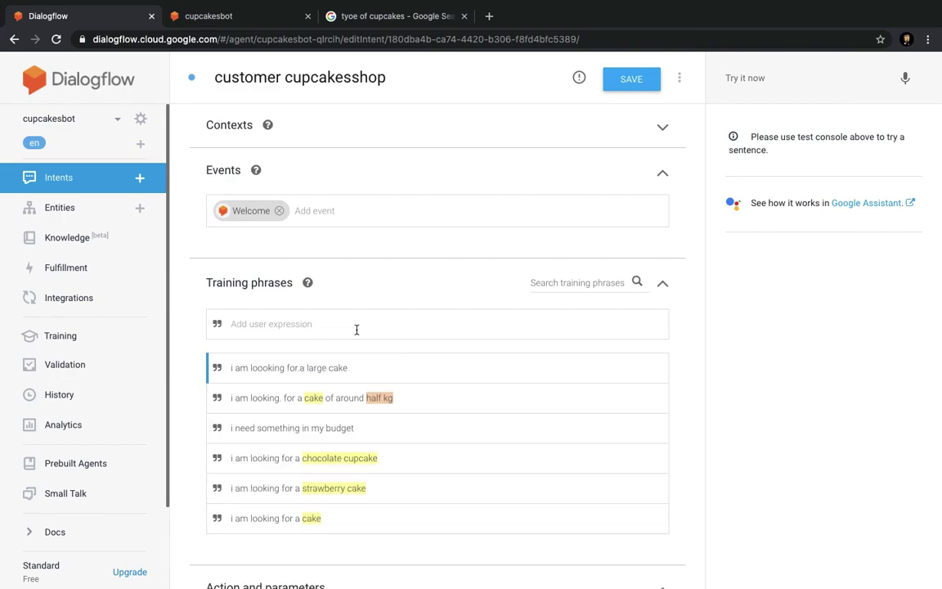
double_click(317, 369)
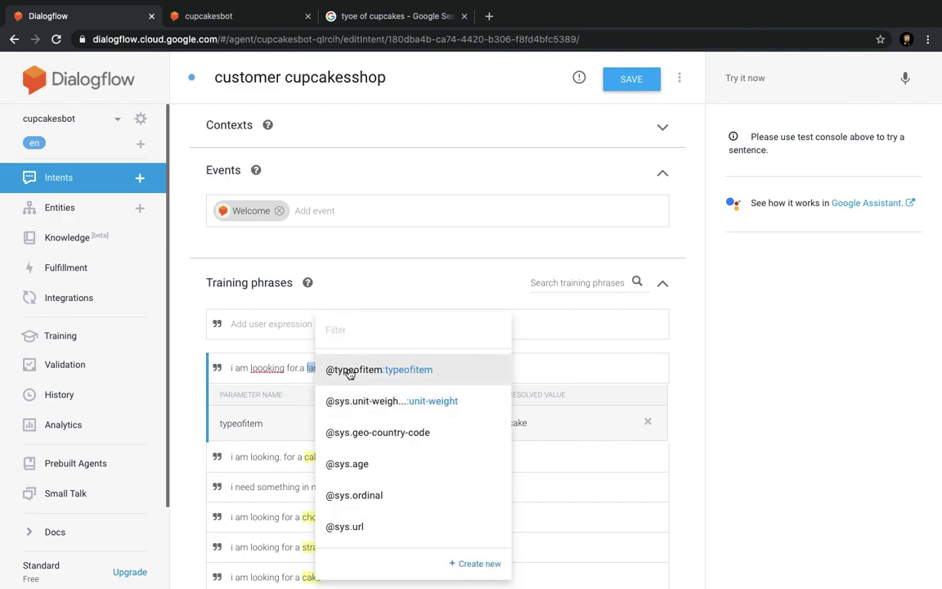
scroll(397, 430, down, 4)
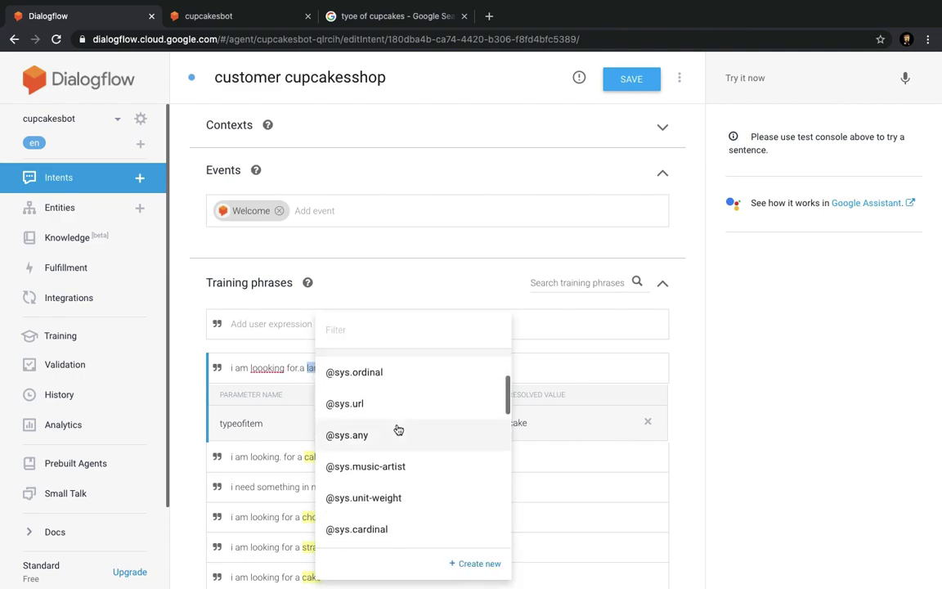
scroll(395, 417, up, 5)
click(388, 331)
text(size)
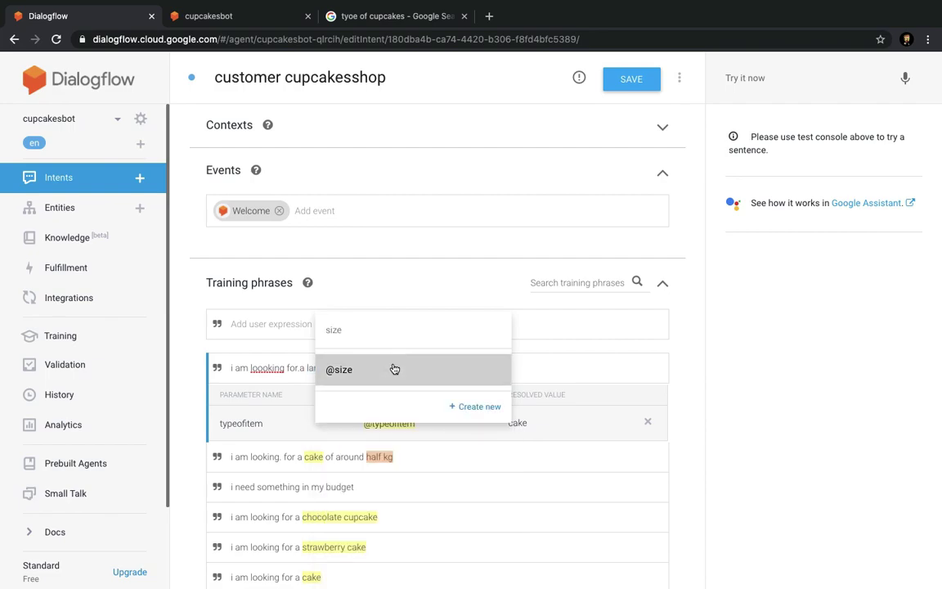
click(394, 369)
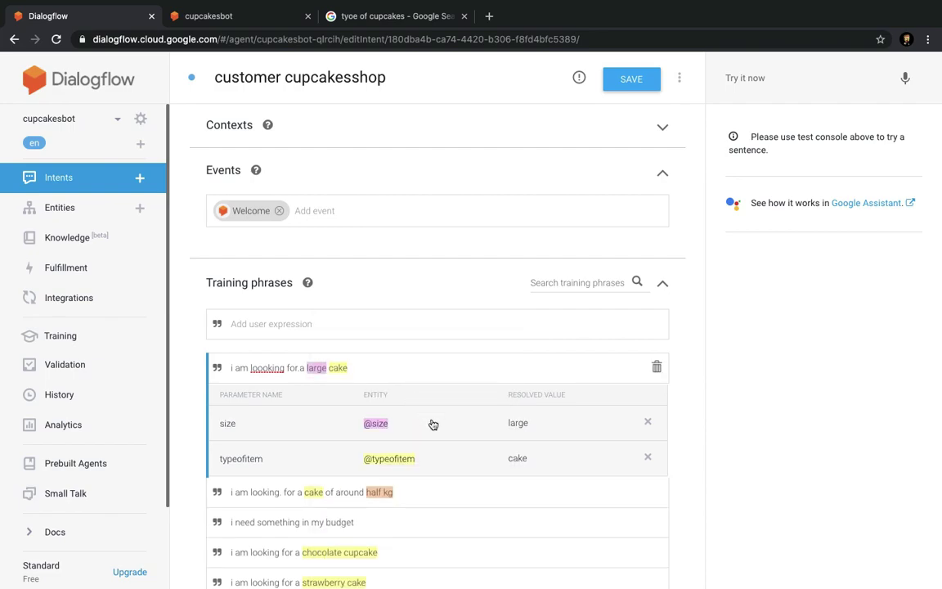
Add the phrase 'i need a 2kg cake' and widen its annotation to cover '2kg'.
scroll(369, 526, down, 1)
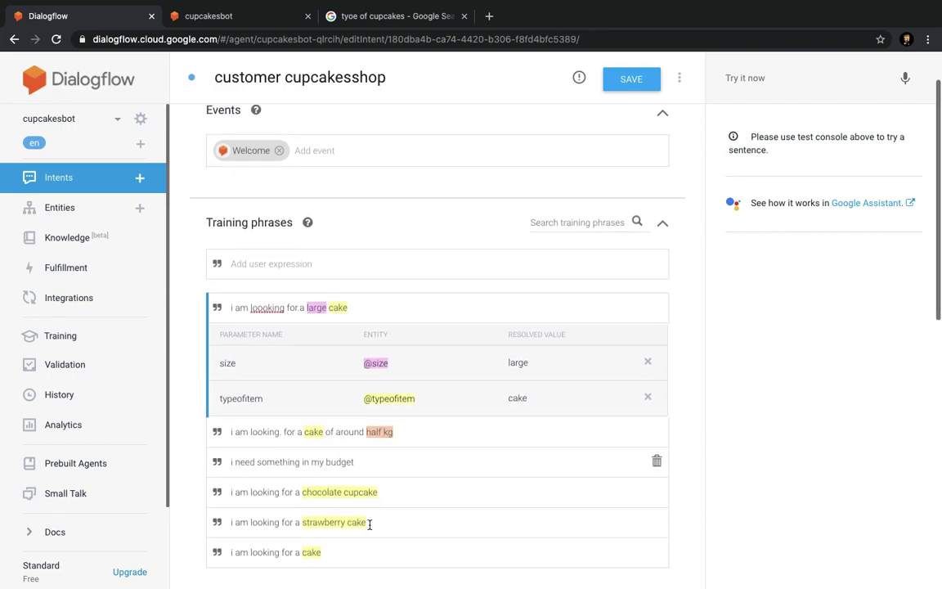
click(338, 263)
text(i n)
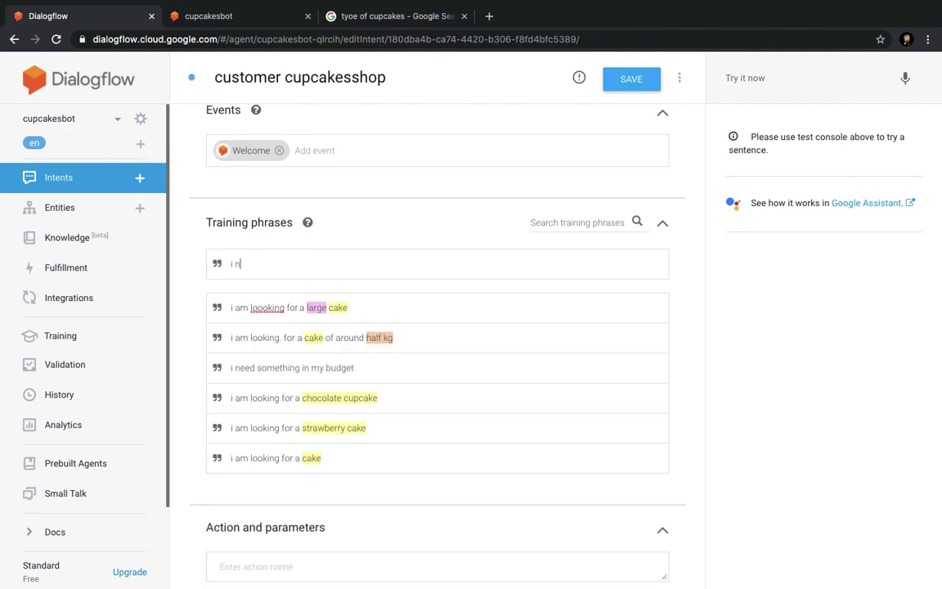
text(eed a 2kg cake)
key(Return)
click(295, 307)
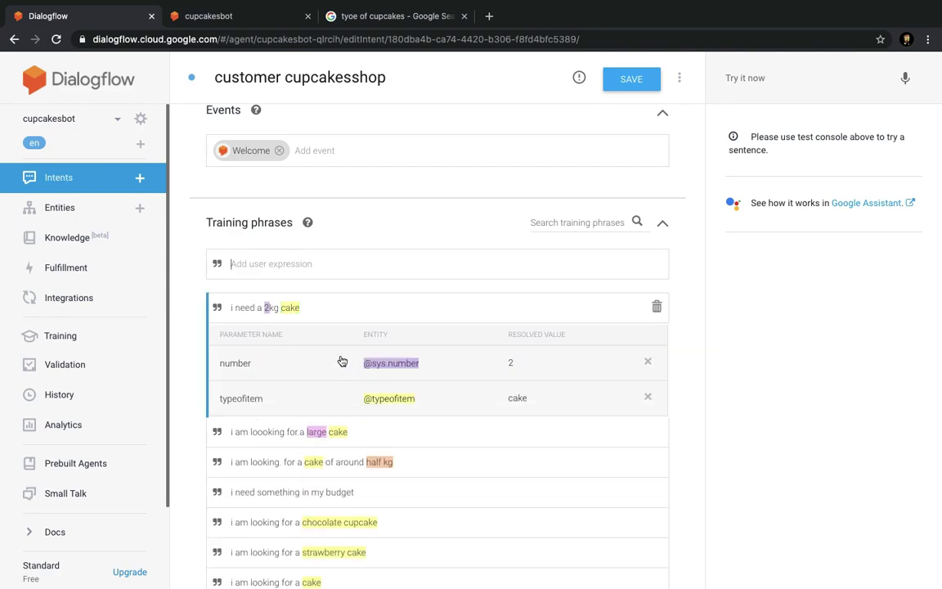
mouse_move(282, 301)
drag(271, 315, 282, 319)
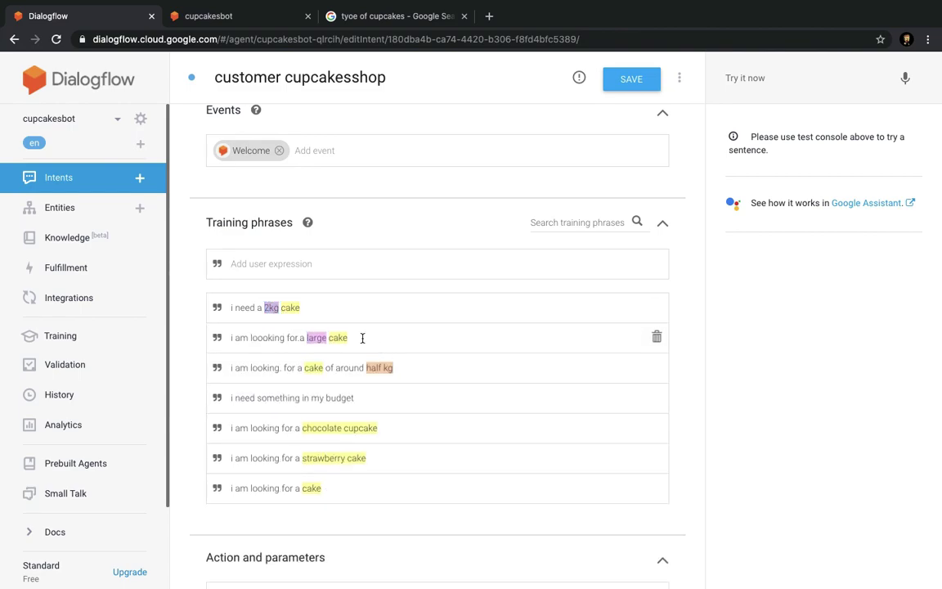
click(319, 309)
click(392, 363)
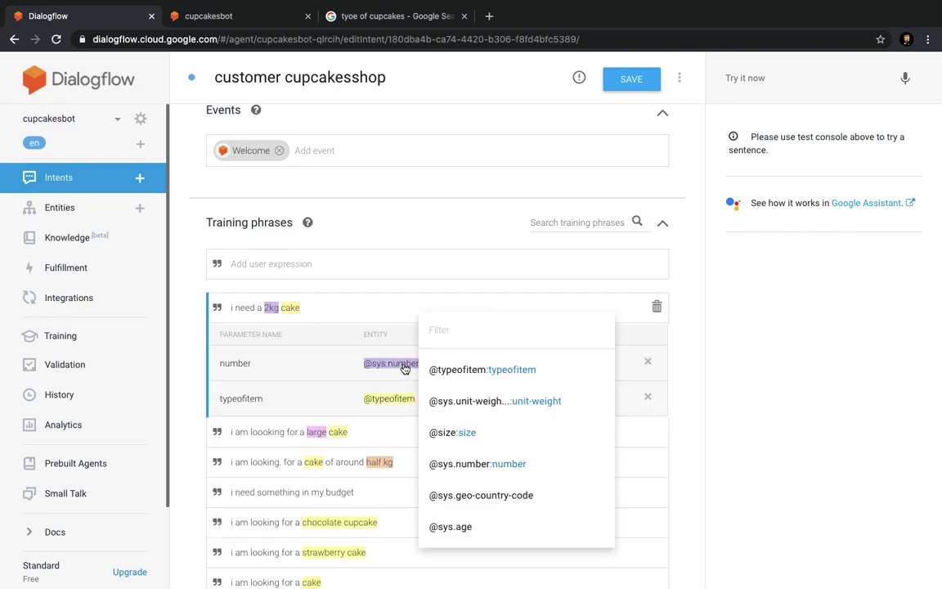
text(size)
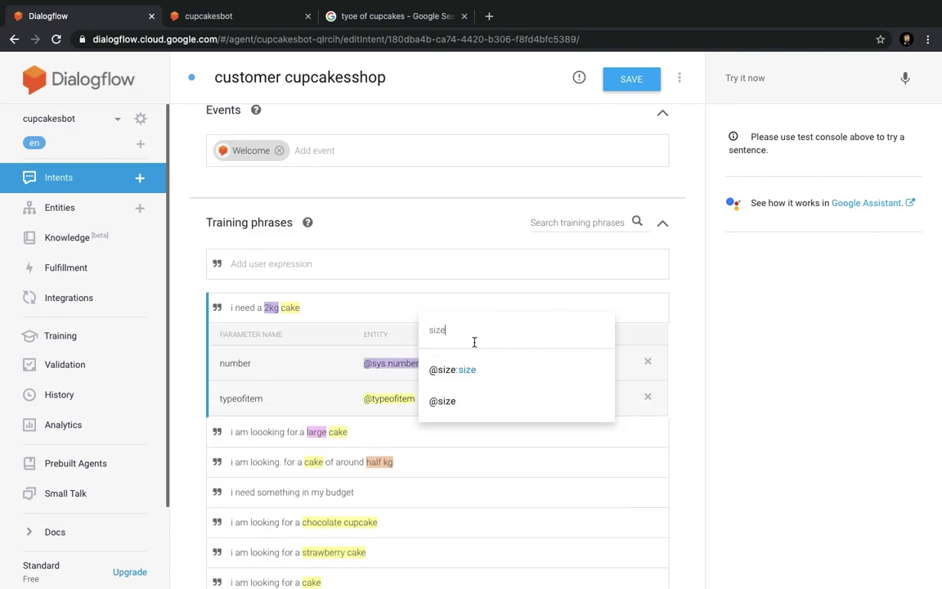
click(476, 371)
key(ctrl+s)
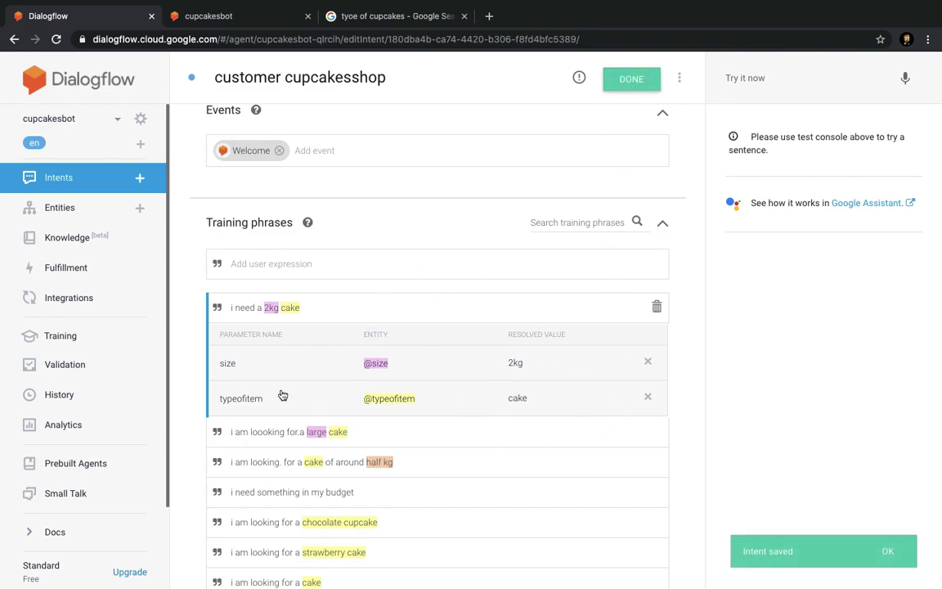
click(884, 553)
Add 'i am looking for a small cake' as a training phrase, with small tagged as size.
double_click(295, 309)
click(273, 299)
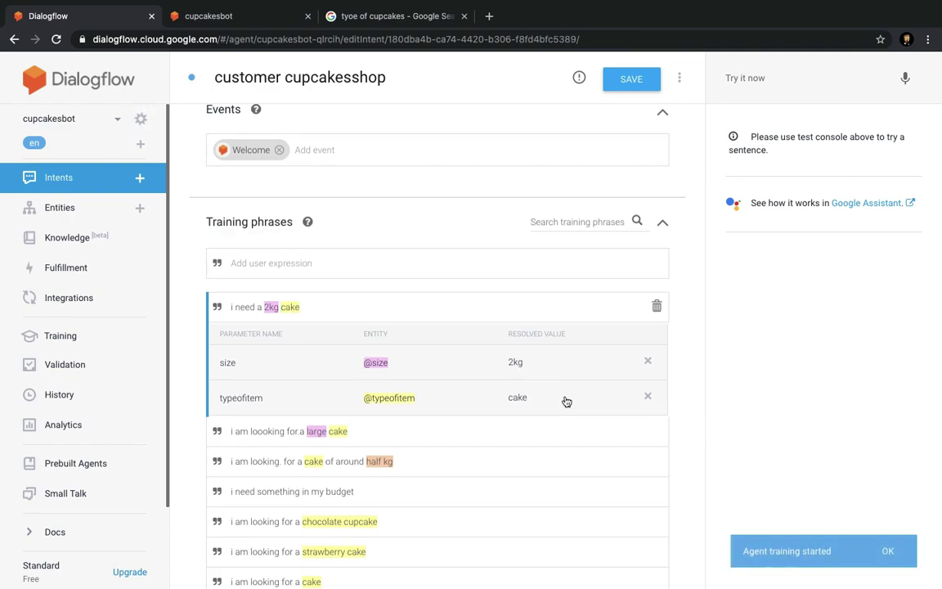
scroll(564, 397, down, 2)
scroll(564, 399, up, 3)
click(414, 322)
text(i n)
key(BackSpace)
text(i am lookign)
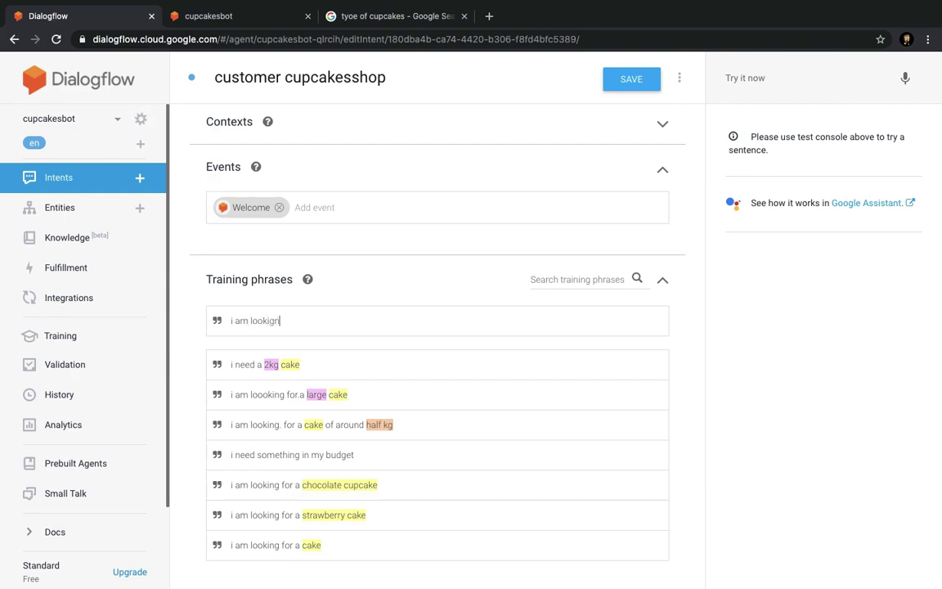
text(ng for a small cake)
key(Return)
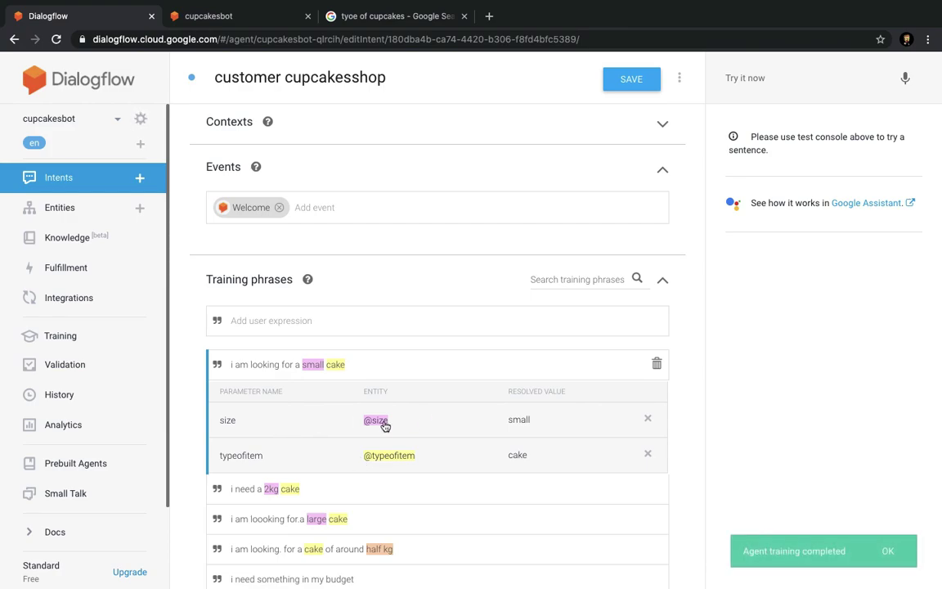
Mark the size parameter required with the prompt 'What size are you looking for?'.
scroll(425, 427, down, 6)
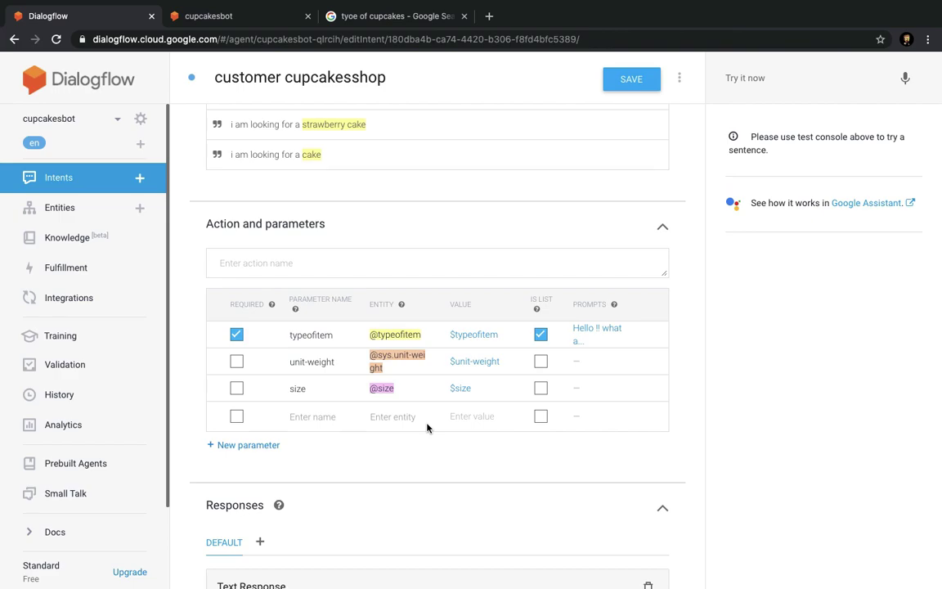
click(236, 388)
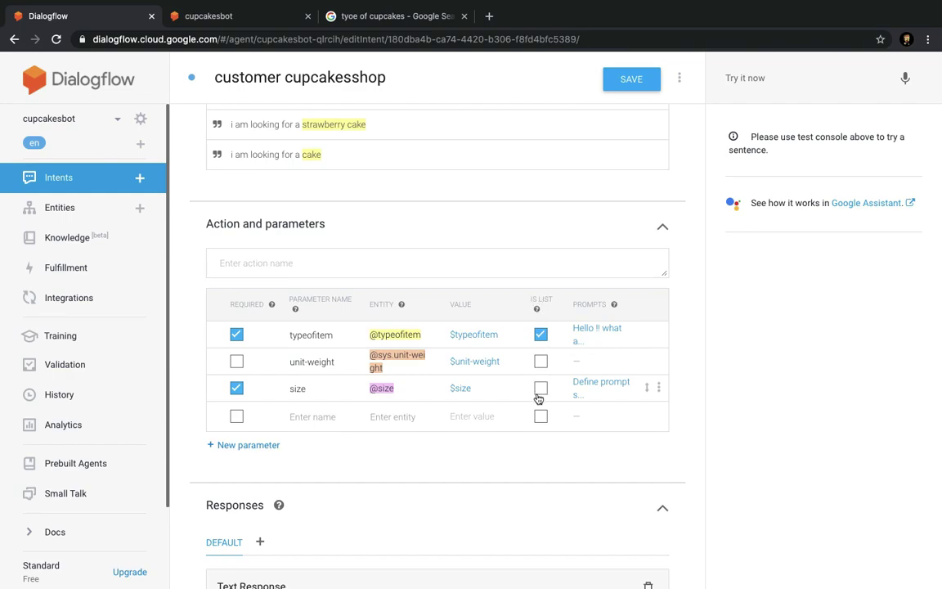
click(600, 383)
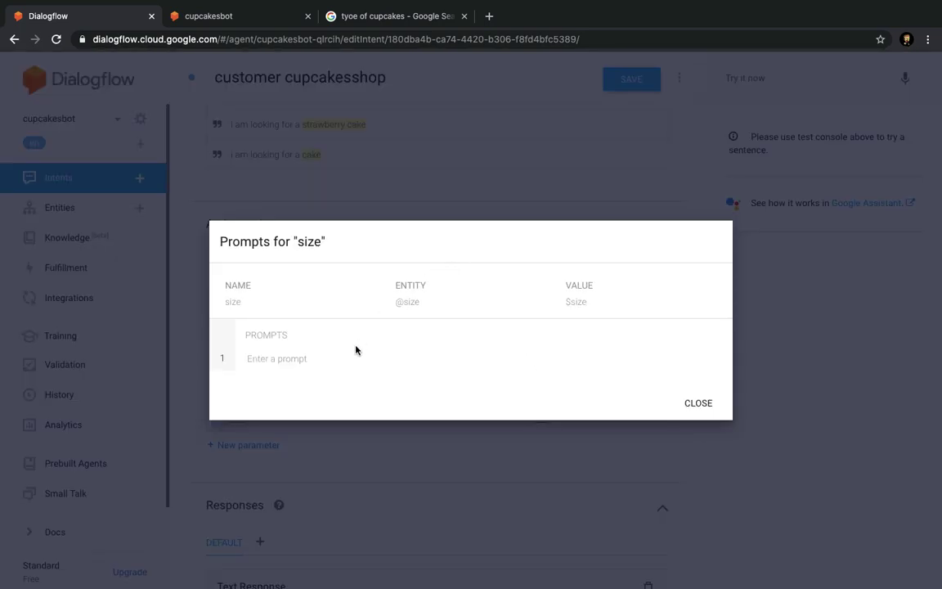
text(What ki)
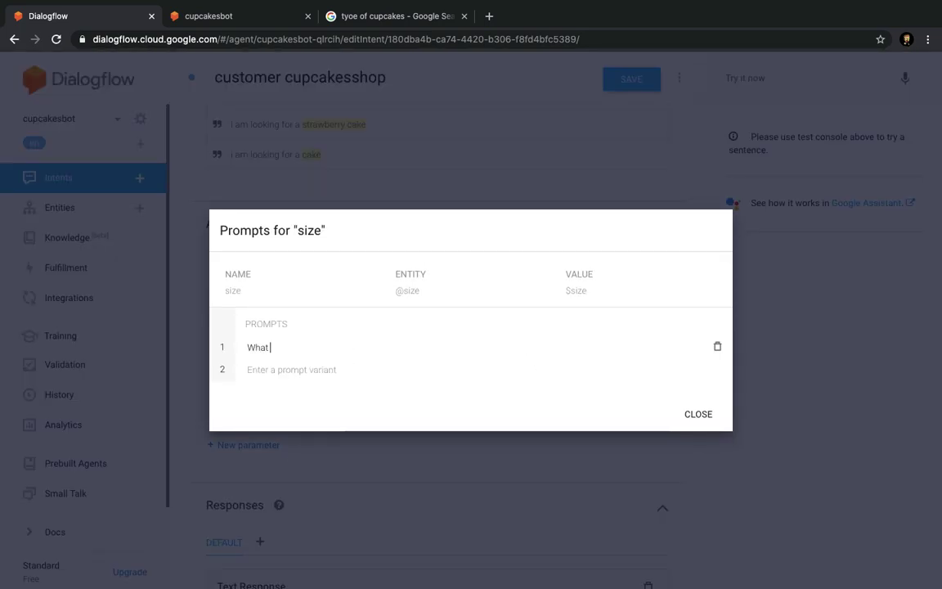
key(BackSpace)
key(BackSpace)
key(BackSpace)
text(size)
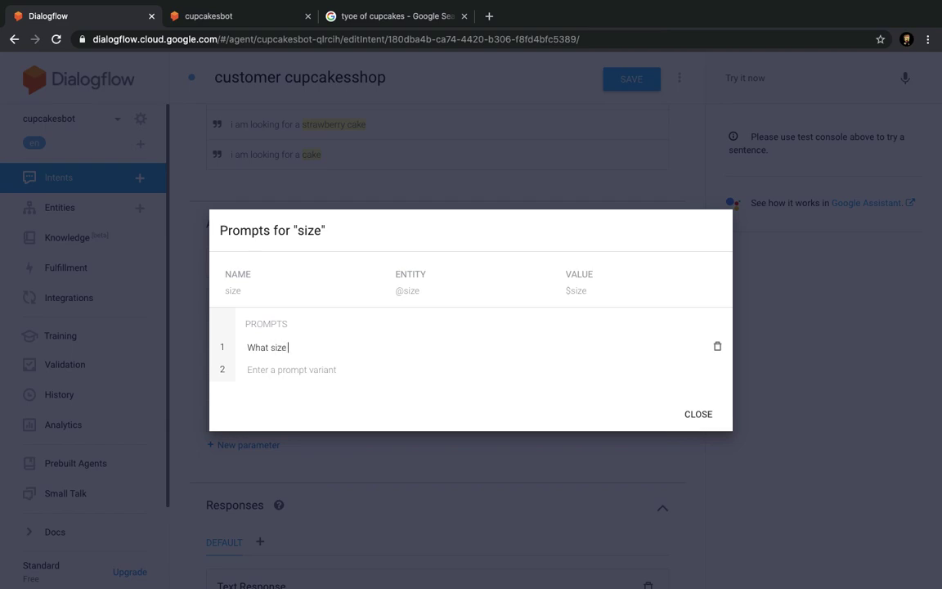
text( for this)
key(BackSpace)
key(BackSpace)
key(BackSpace)
key(BackSpace)
key(BackSpace)
key(BackSpace)
key(BackSpace)
key(BackSpace)
text(are you lookigng for?)
click(687, 414)
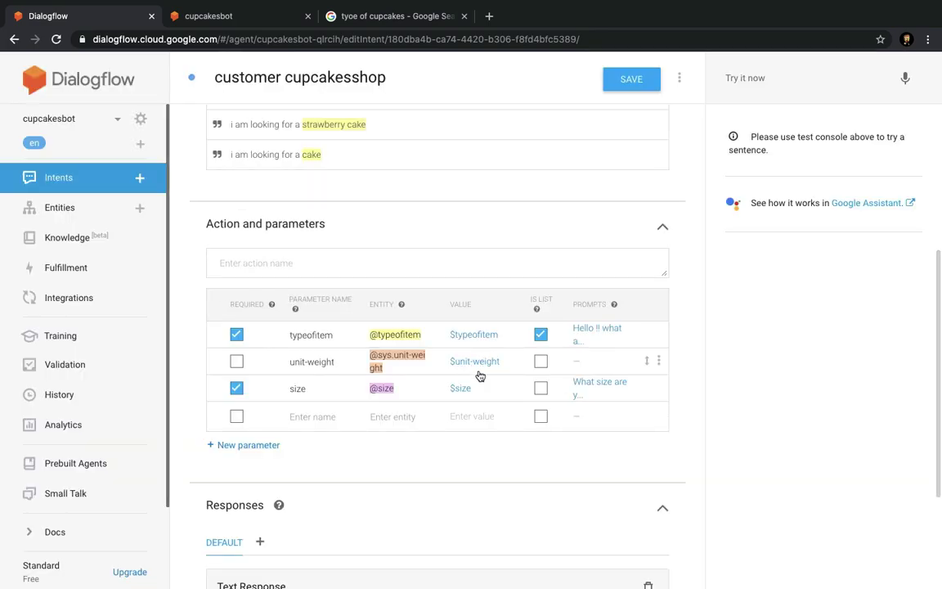
Save the customer cupcakesshop intent and dismiss the training started notice.
scroll(503, 393, down, 1)
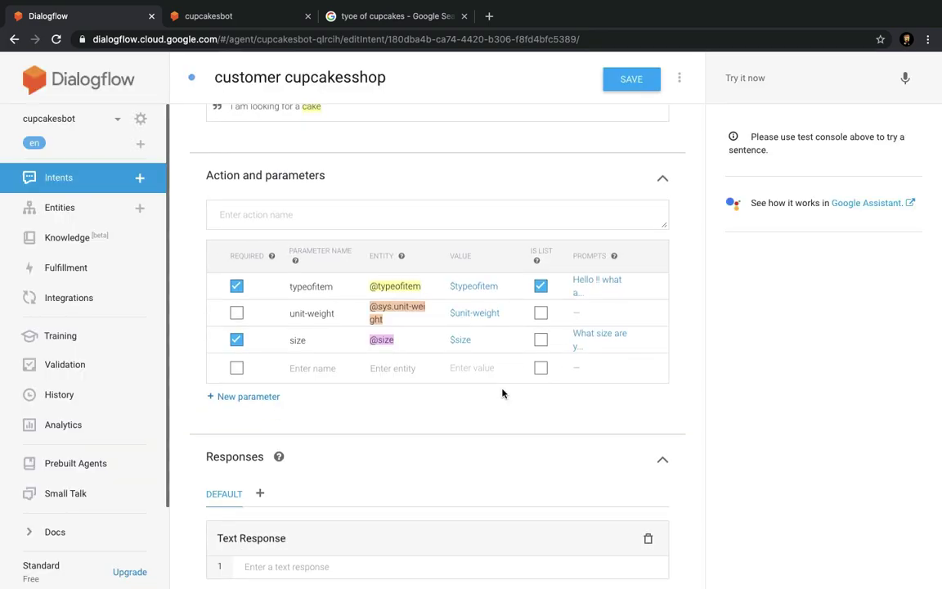
scroll(502, 393, up, 5)
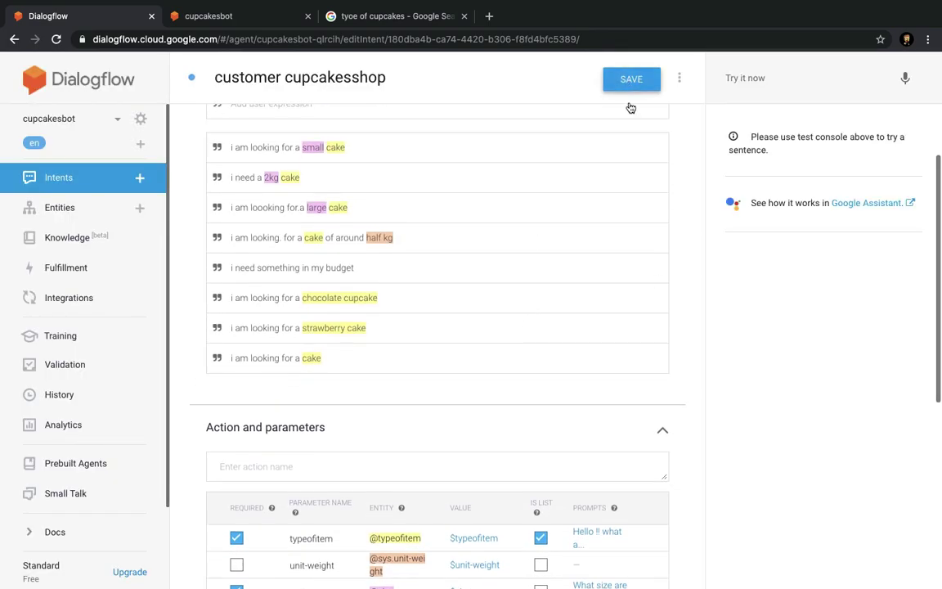
click(627, 85)
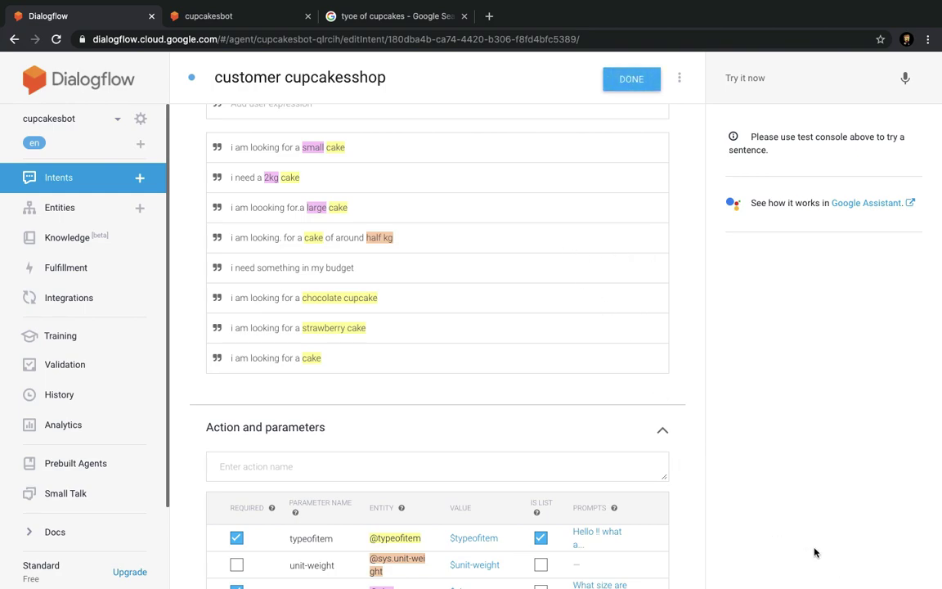
click(200, 17)
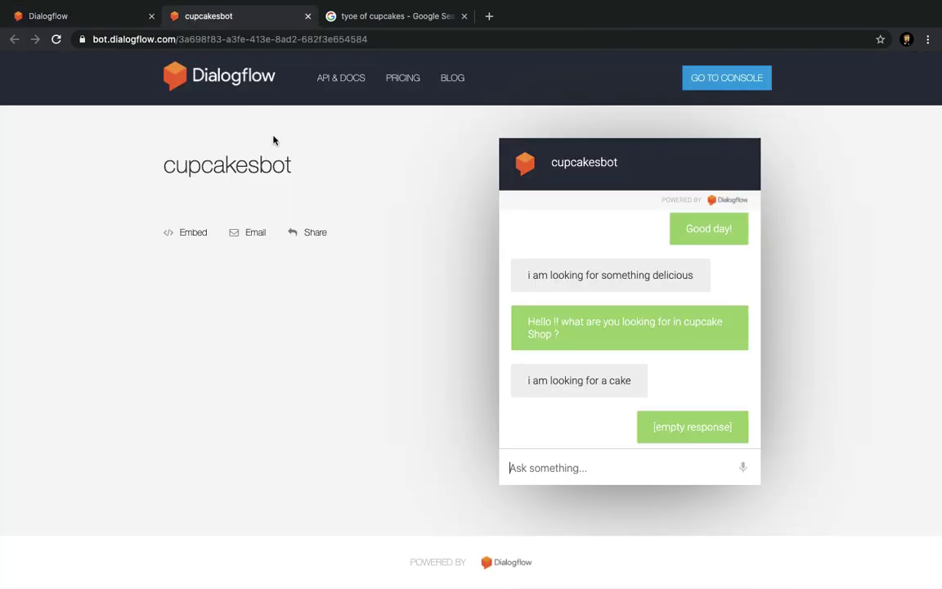
click(92, 12)
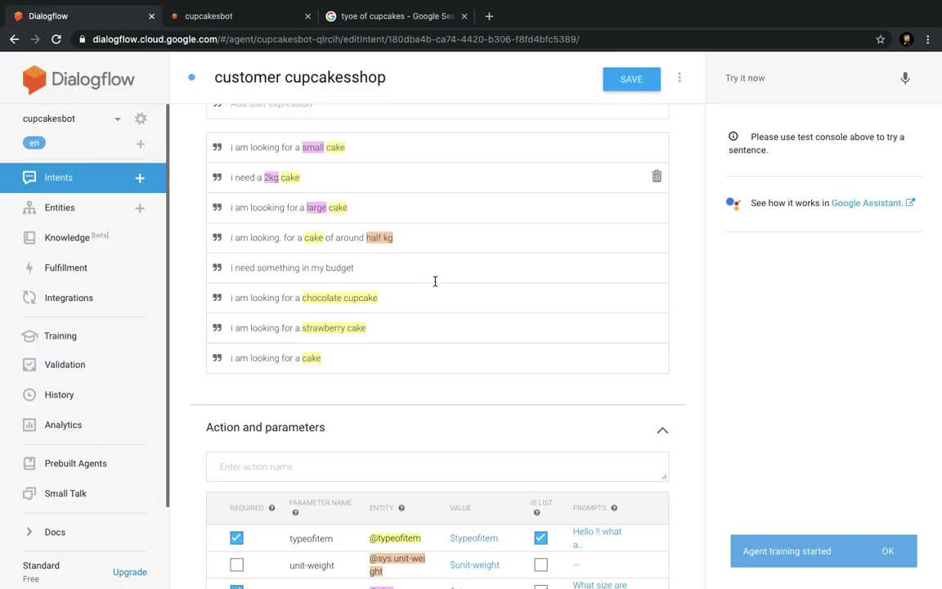
click(888, 551)
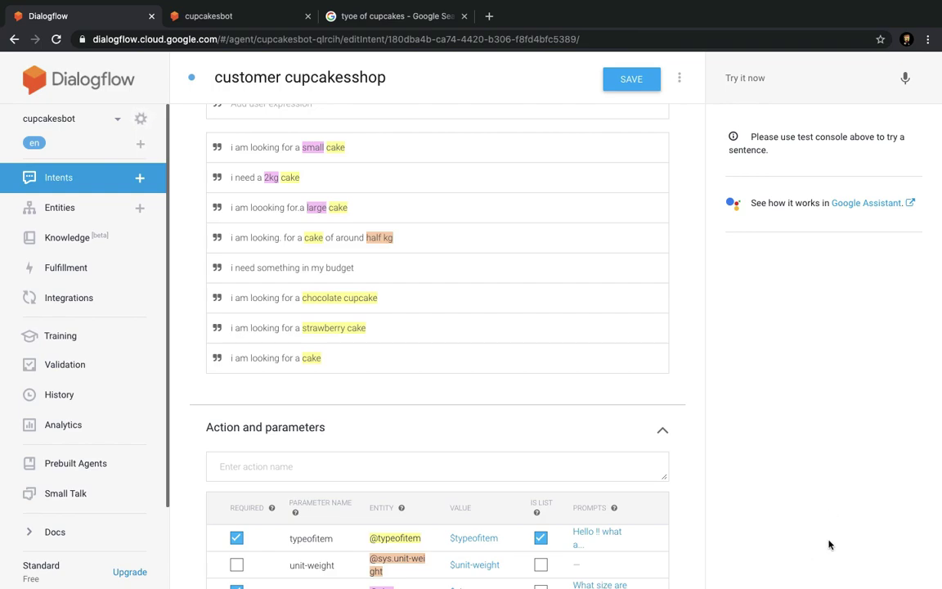
In the demo chat, send 'hello' and 'i am looking for something in my budget'.
click(215, 23)
click(597, 478)
text(hello)
key(Return)
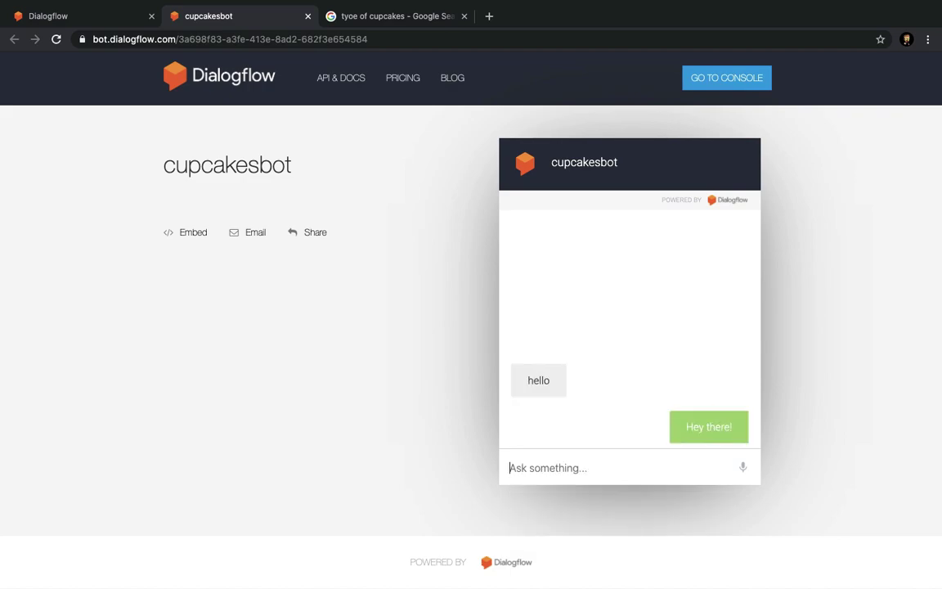
text(i ma)
key(BackSpace)
text(am lo)
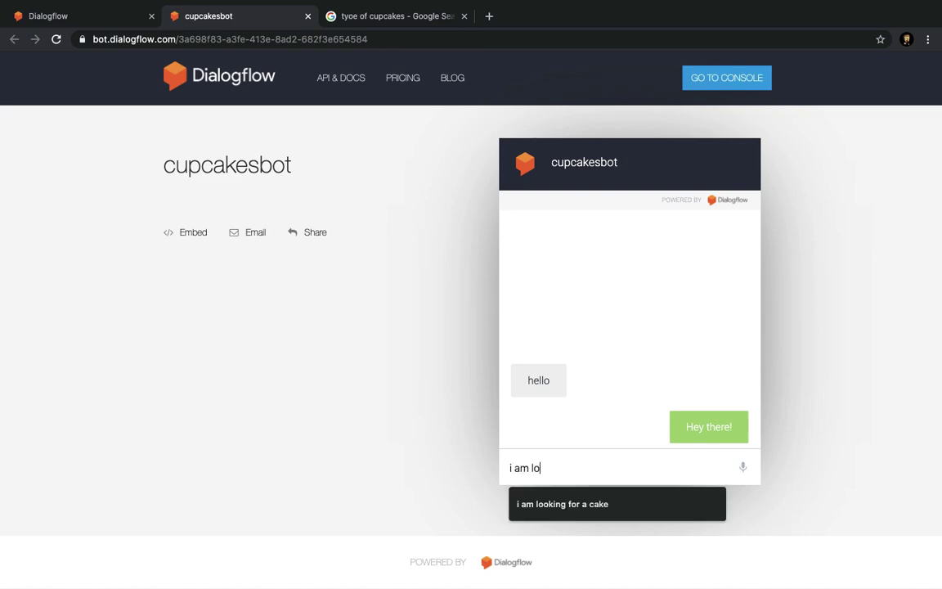
text(oking for seo)
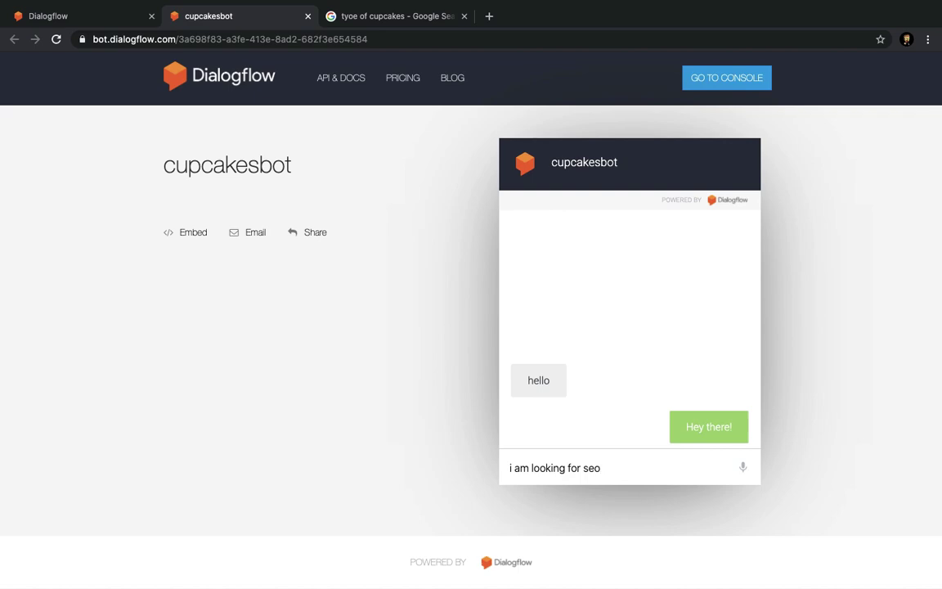
text(ethimg)
key(BackSpace)
key(BackSpace)
key(BackSpace)
text(ng in my budget)
key(Return)
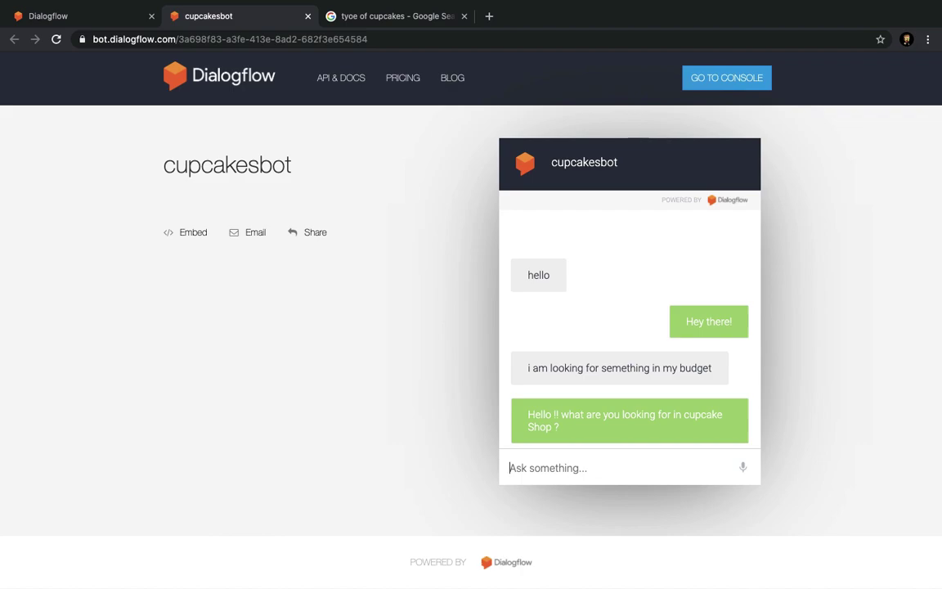
Send 'i am looking for a vanilla cake' and 'i need a small size of cake', then return to Dialogflow.
text(iam)
key(BackSpace)
key(BackSpace)
text(am looking for a v)
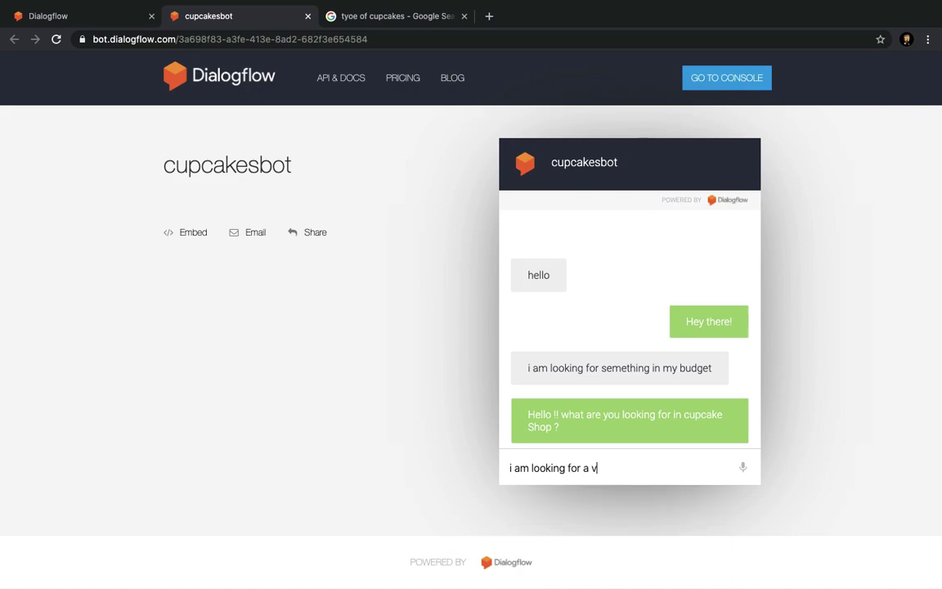
text(anilla cake)
key(Return)
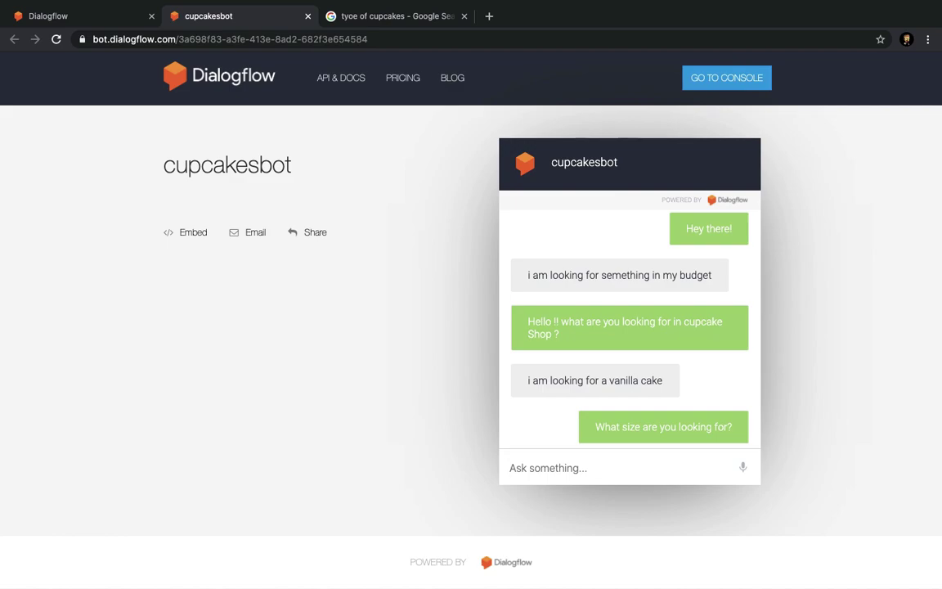
text(i am)
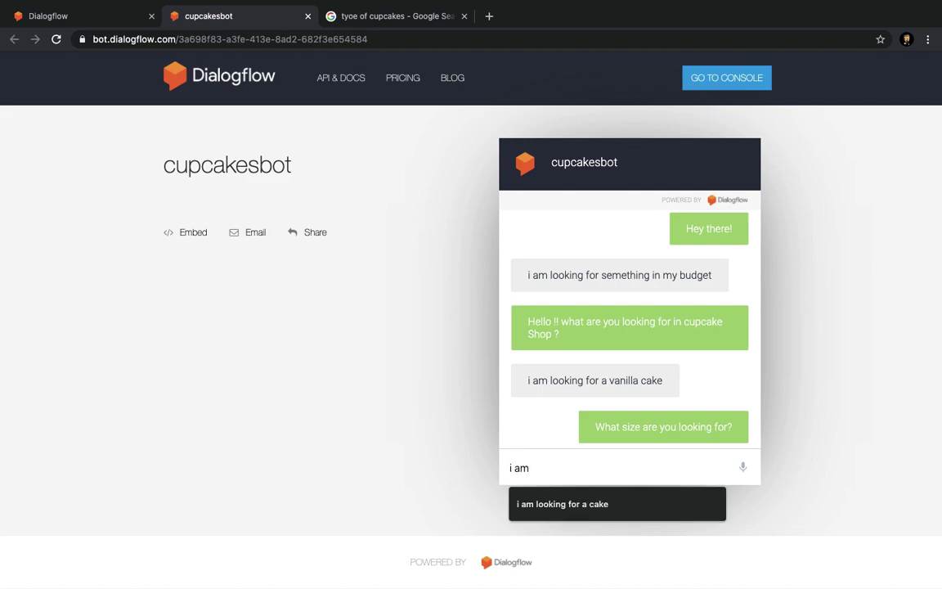
text( need. )
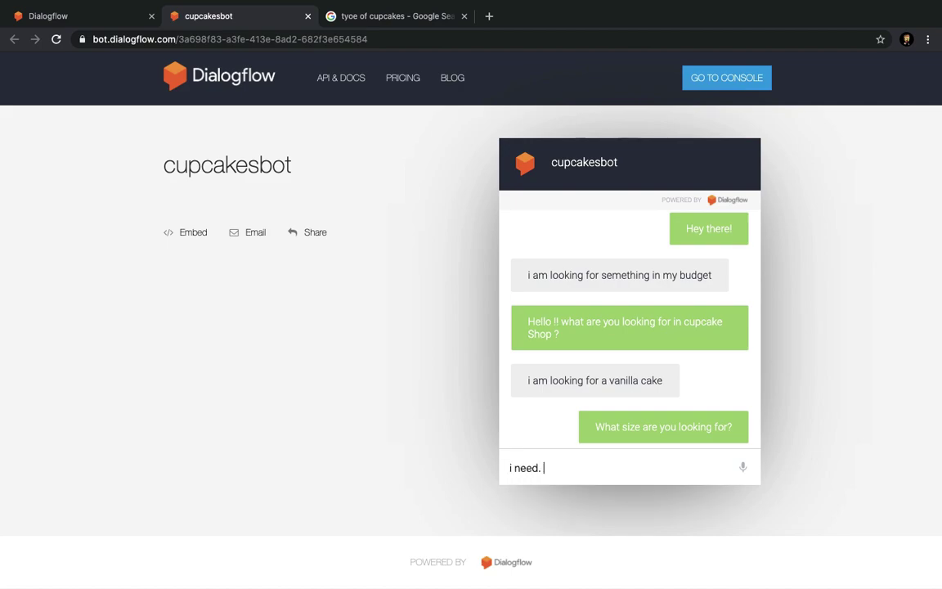
text( sa)
key(BackSpace)
text(mall size of ca)
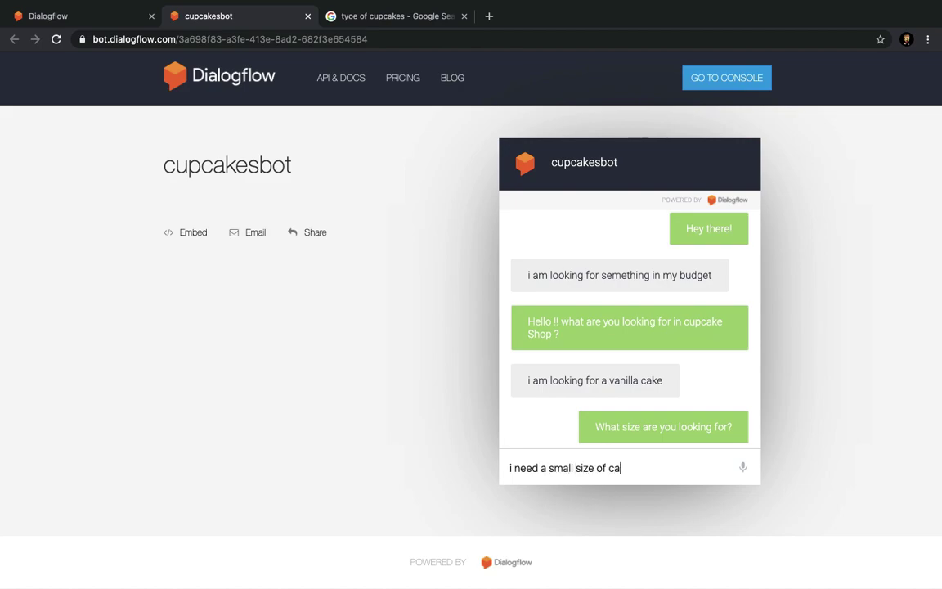
text(ke)
key(Return)
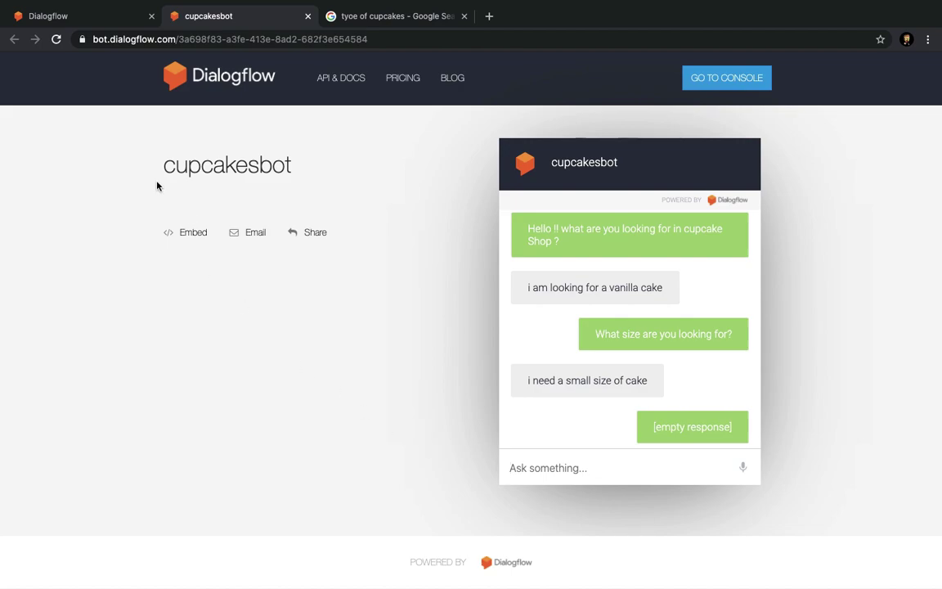
click(82, 16)
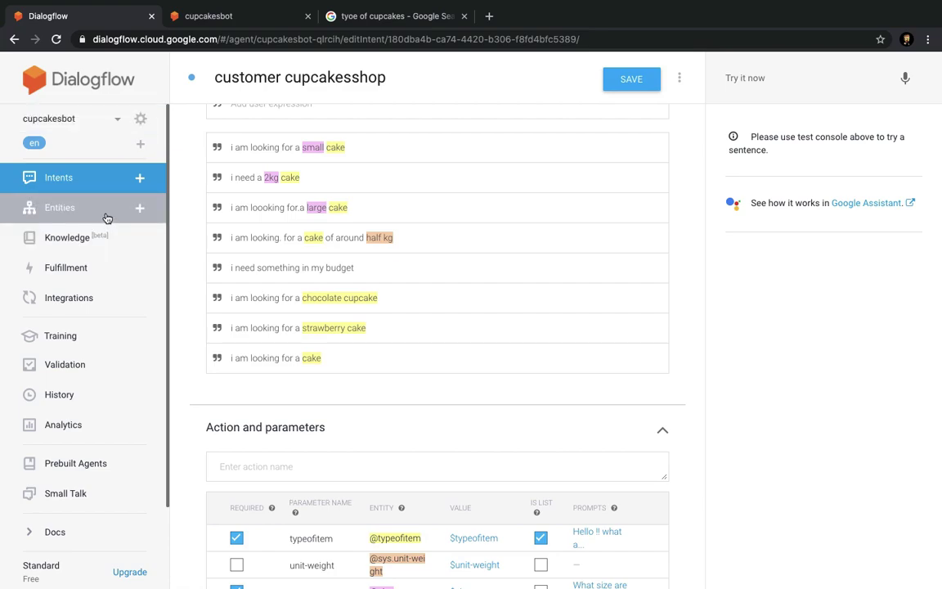
Open the customer cupcakesshop intent and add the phrase 'i need the cake by today noon'.
click(106, 218)
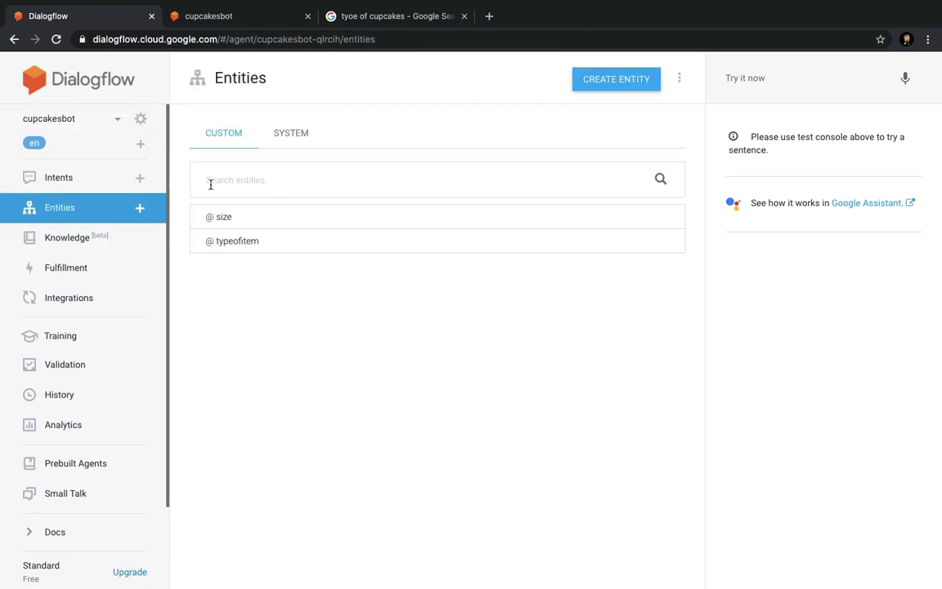
click(87, 180)
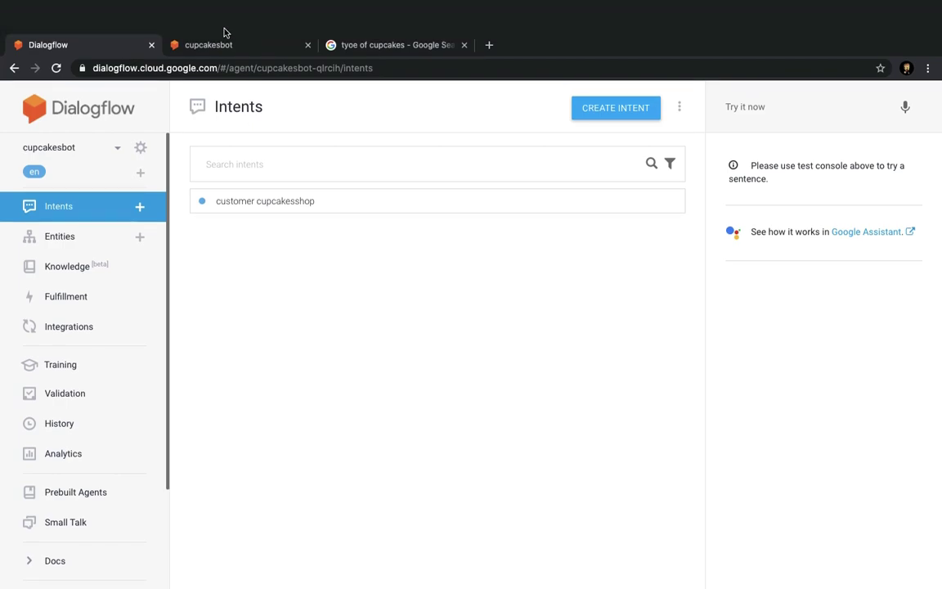
click(84, 184)
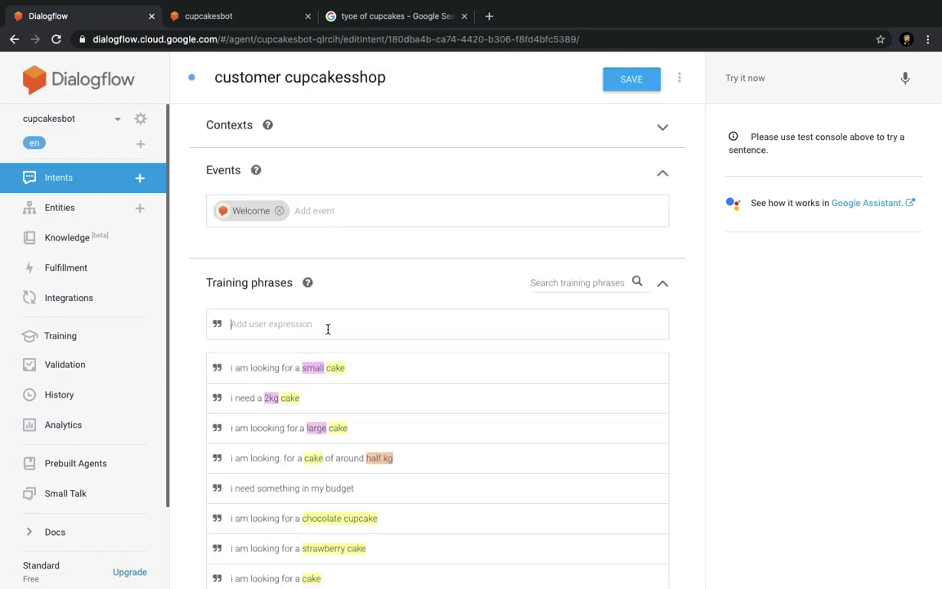
text(i need)
text(cak)
key(BackSpace)
text(ike)
key(BackSpace)
key(BackSpace)
key(BackSpace)
text(jkke by tomm)
key(BackSpace)
key(BackSpace)
key(BackSpace)
text(oday)
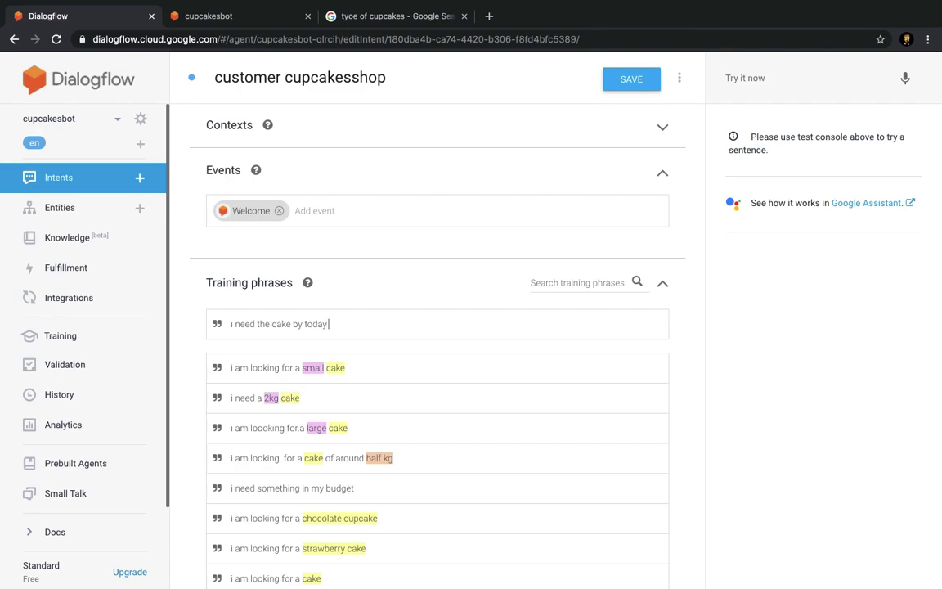
text( noon)
key(Return)
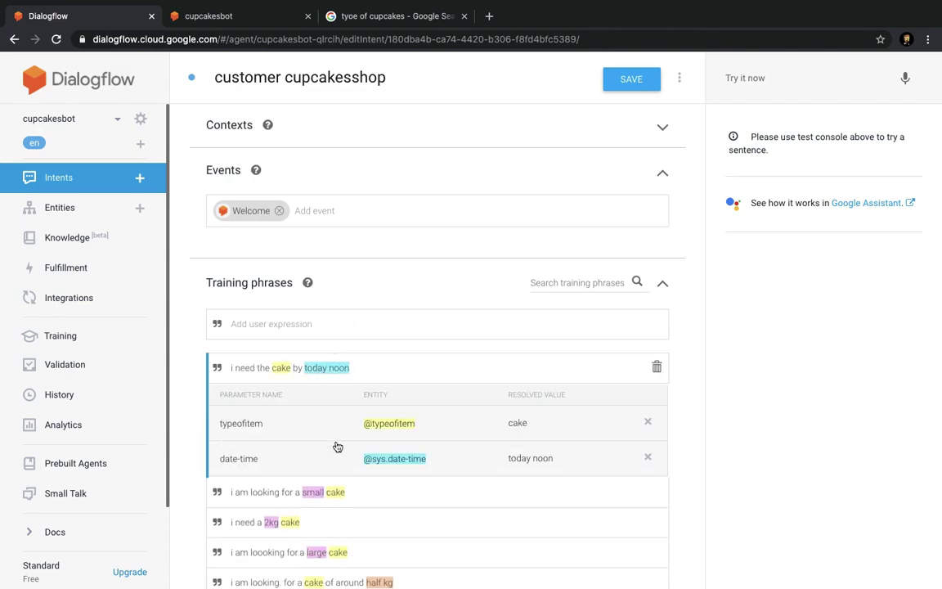
Make date-time required with the prompt 'At what time you need the cake?'.
scroll(417, 463, down, 5)
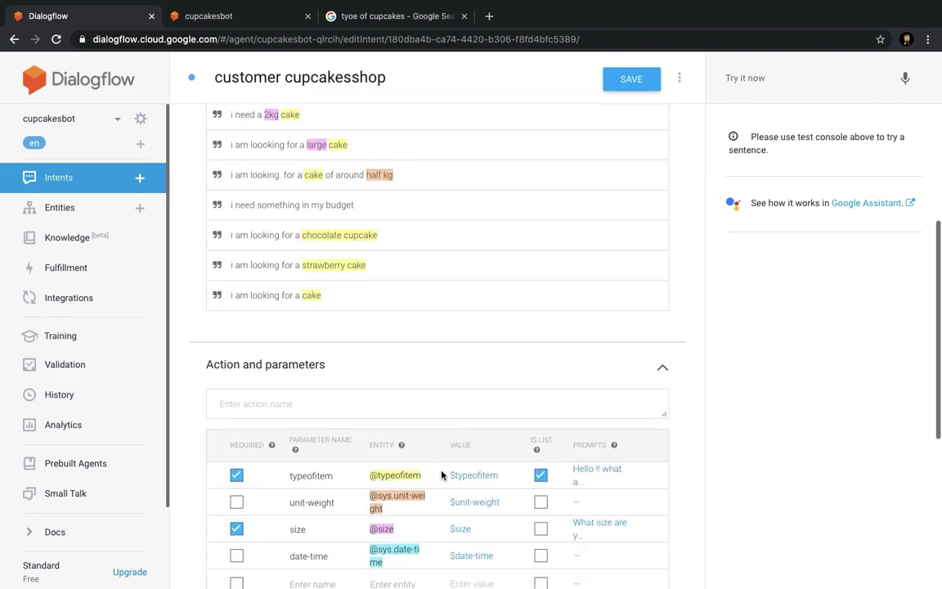
scroll(390, 461, down, 1)
click(237, 459)
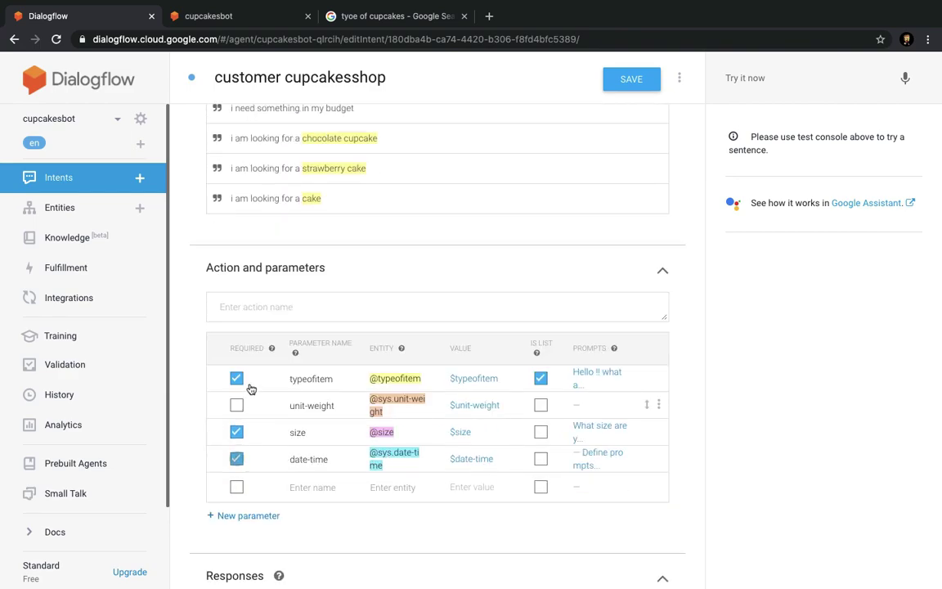
click(595, 461)
click(355, 359)
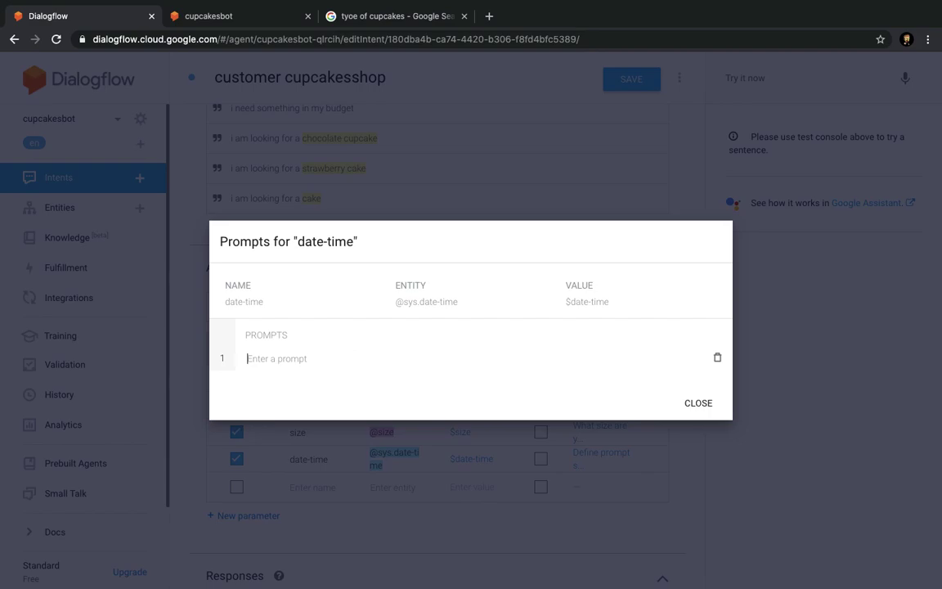
text(what)
click(349, 361)
text(A)
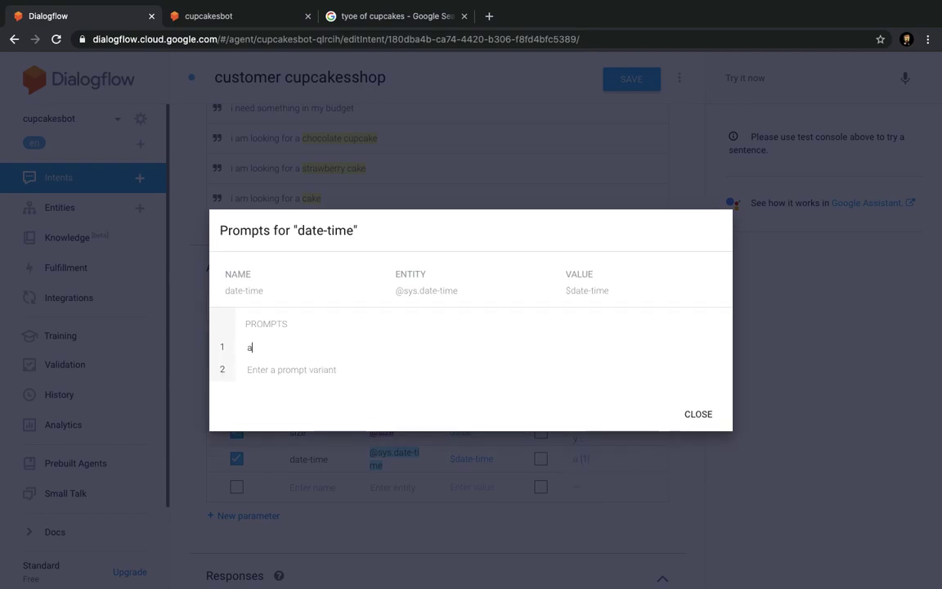
text(t what time you need the cake)
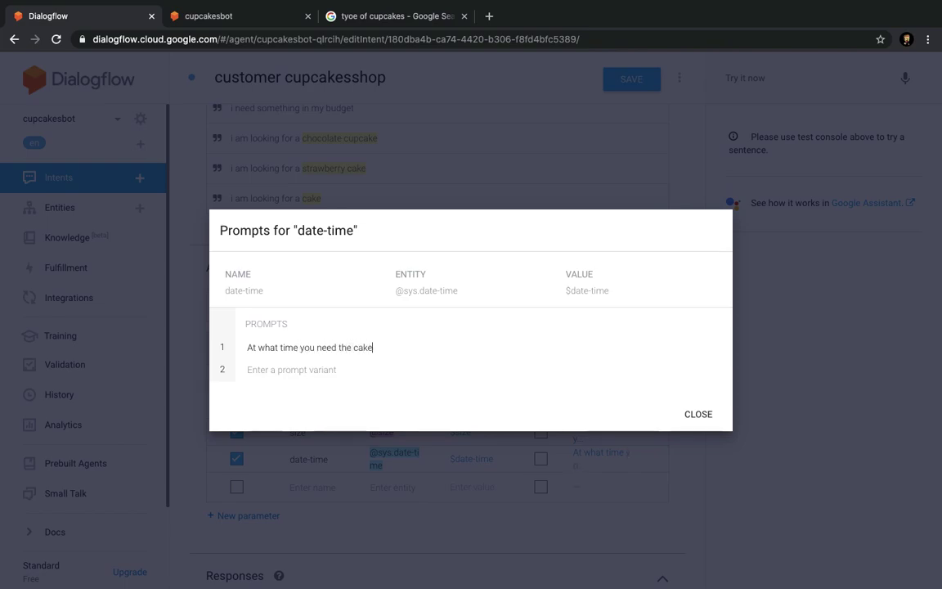
text(?)
click(664, 414)
Save the intent and switch to the cupcakesbot demo chat.
scroll(467, 351, down, 3)
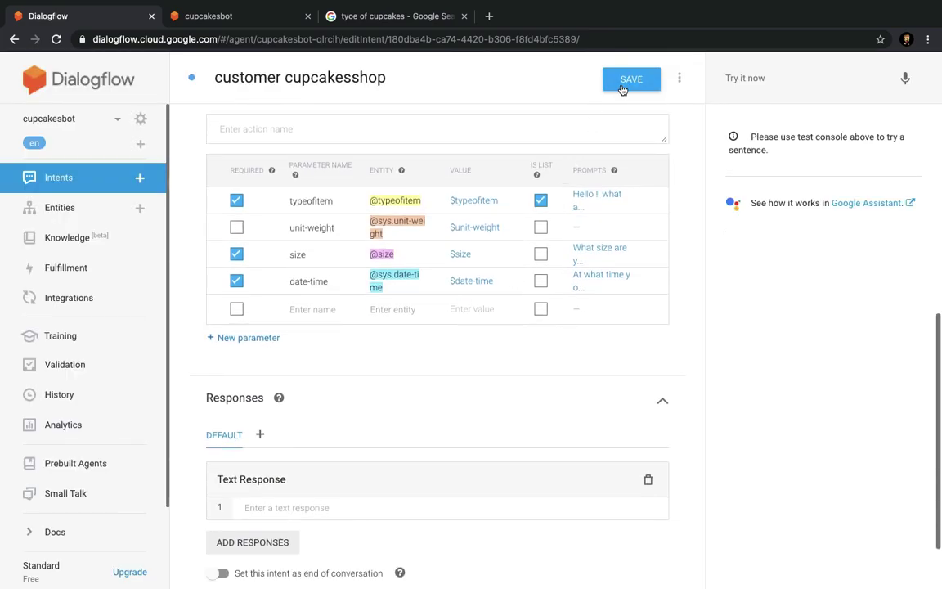
key(ctrl+s)
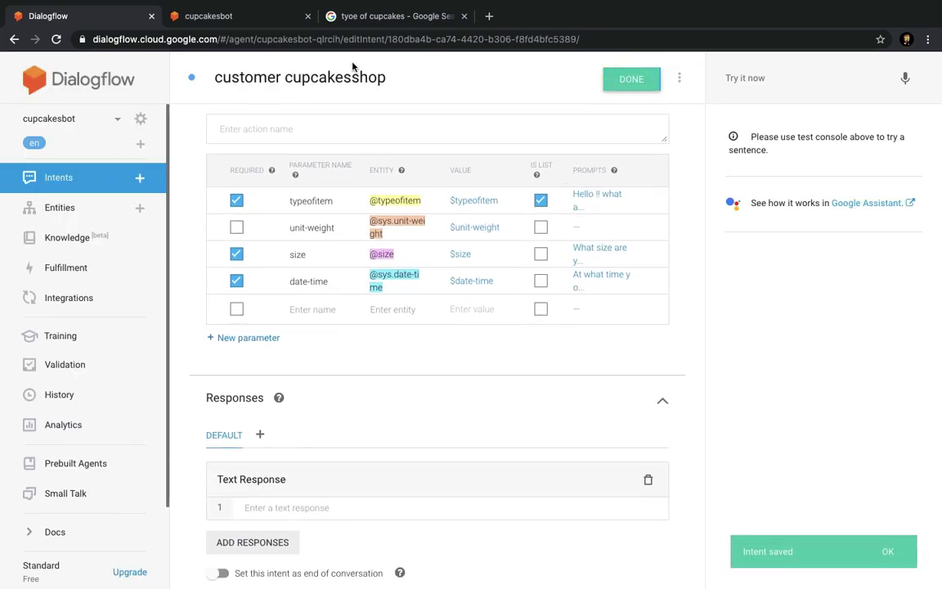
click(236, 17)
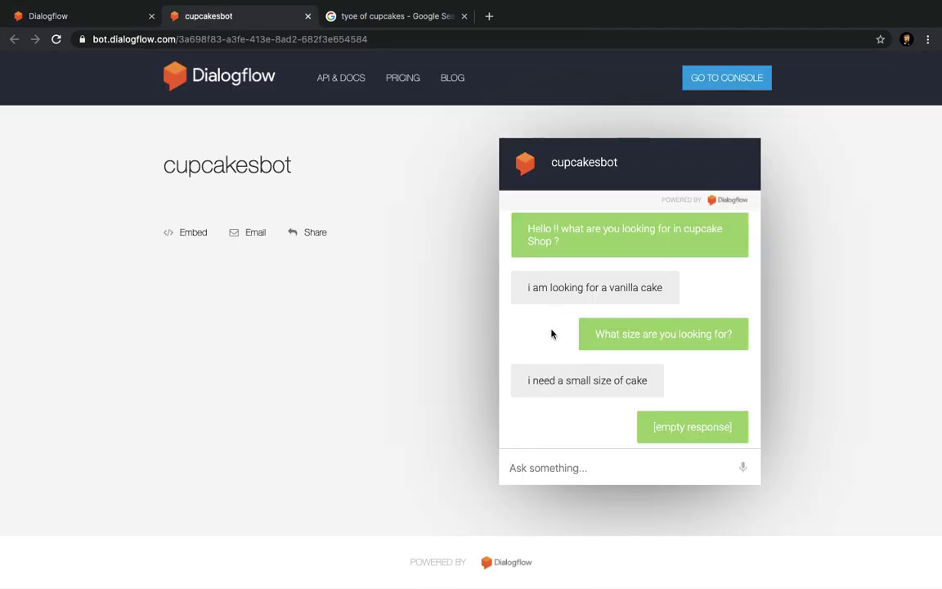
Reload the demo for a fresh chat and send 'i am looking for a cake'.
key(ctrl+r)
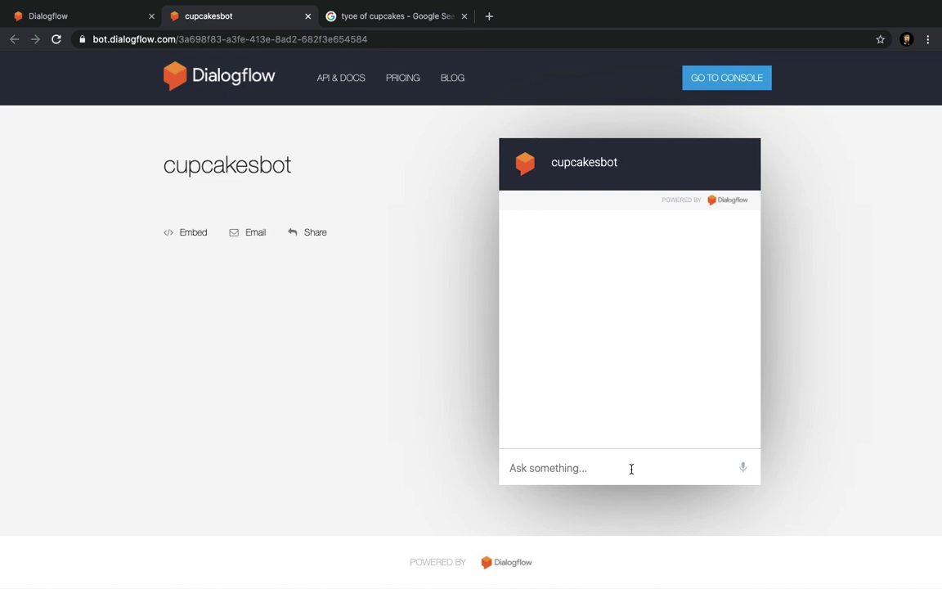
click(625, 469)
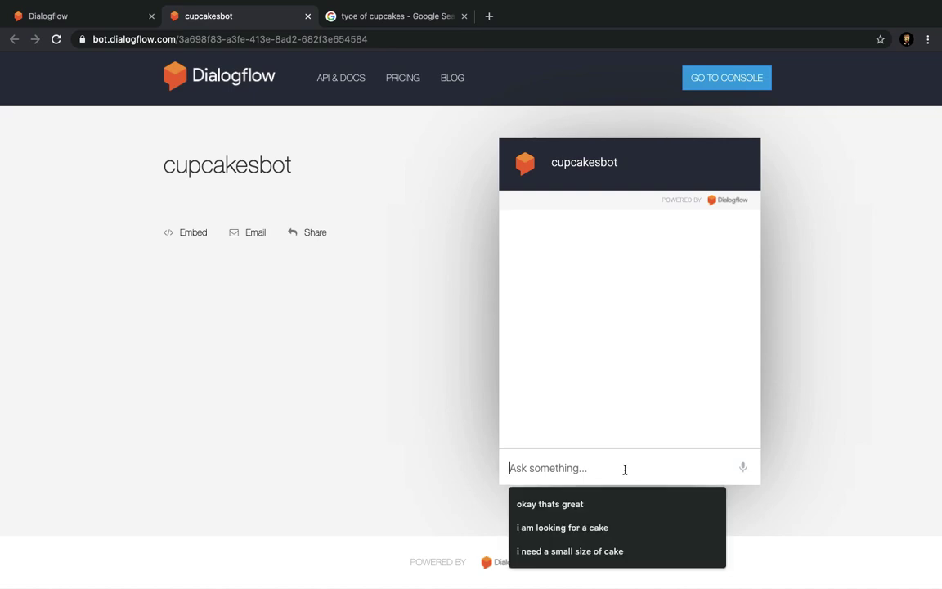
click(596, 526)
key(Return)
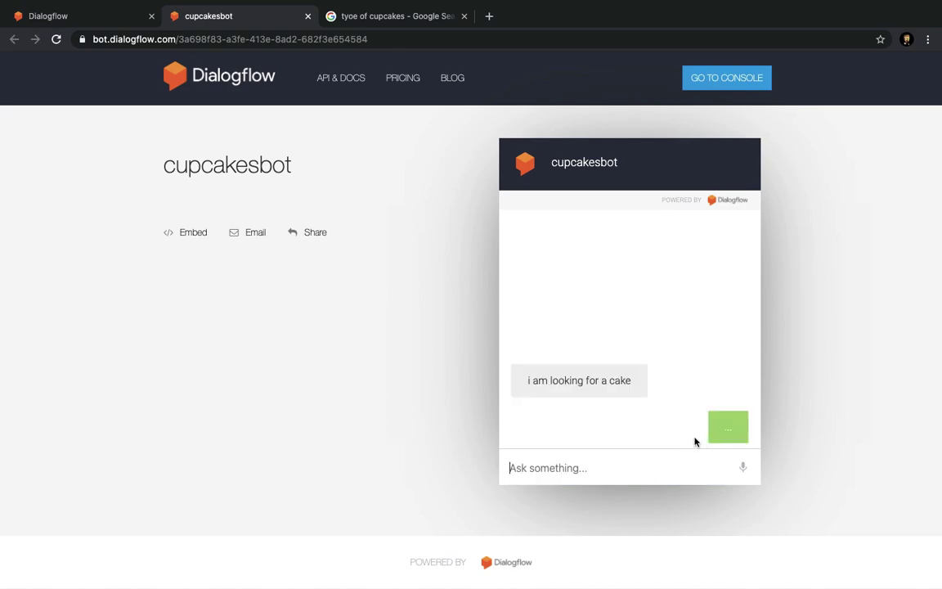
Answer the bot's size prompt with 'small size'.
click(59, 16)
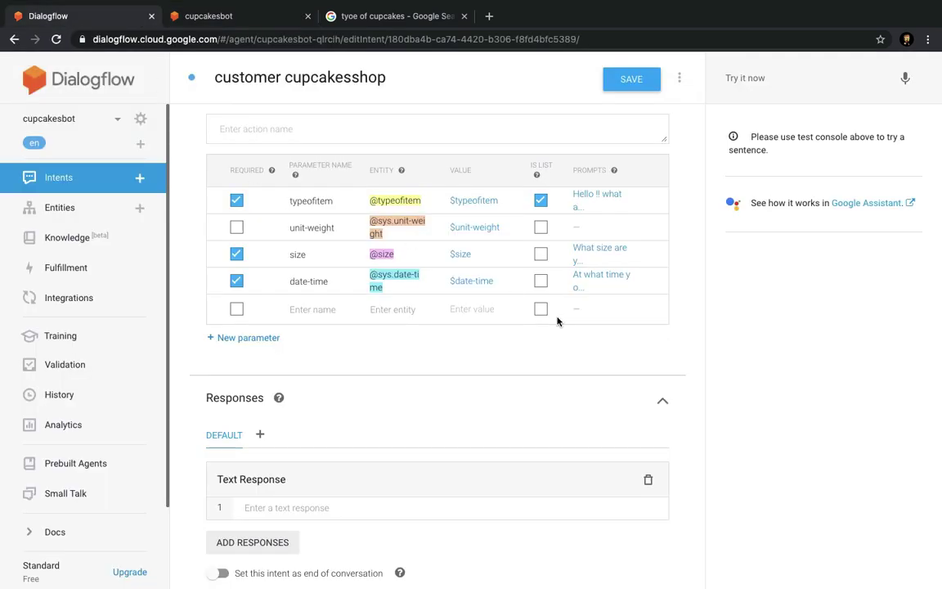
click(222, 18)
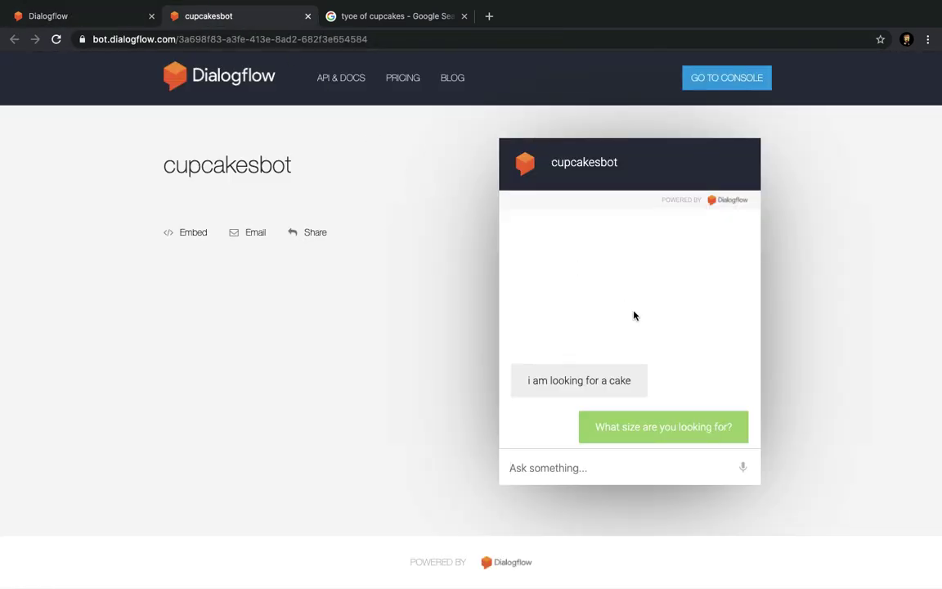
click(636, 465)
text(i)
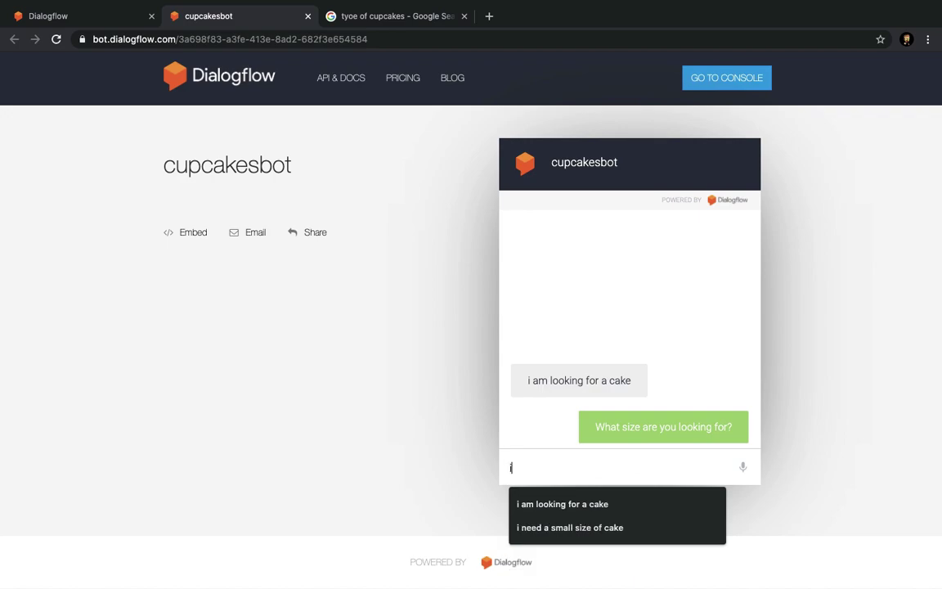
text( am)
key(Down)
key(BackSpace)
key(BackSpace)
key(BackSpace)
key(BackSpace)
text(small size)
key(Return)
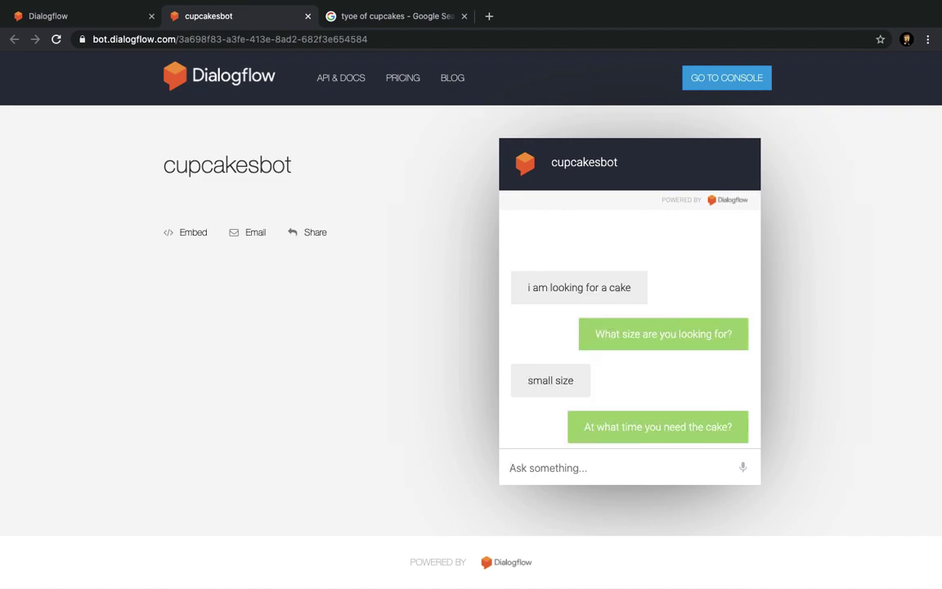
Reply 'by tommorrow afternoon' to the delivery time prompt, then return to the customer cupcakesshop intent.
click(640, 466)
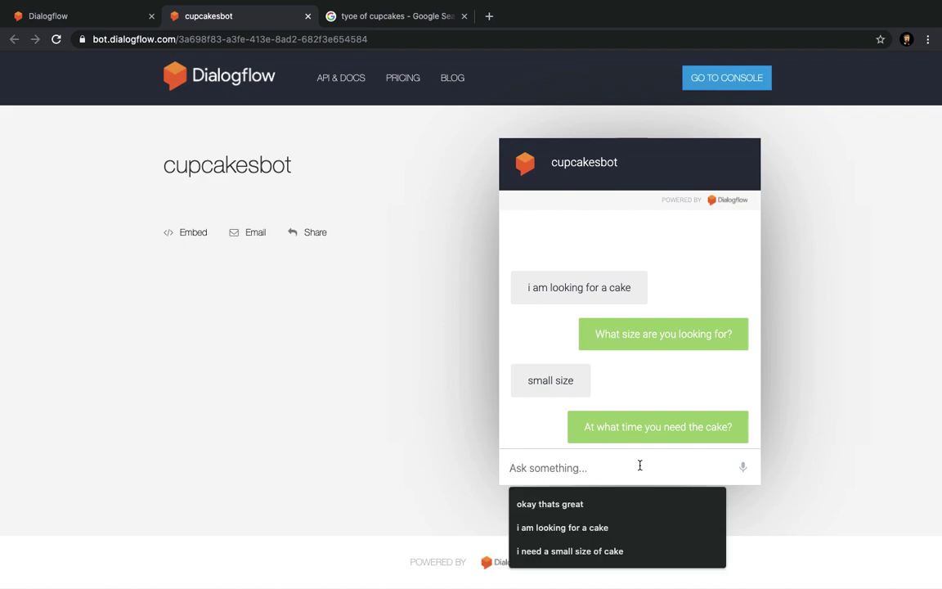
text(by )
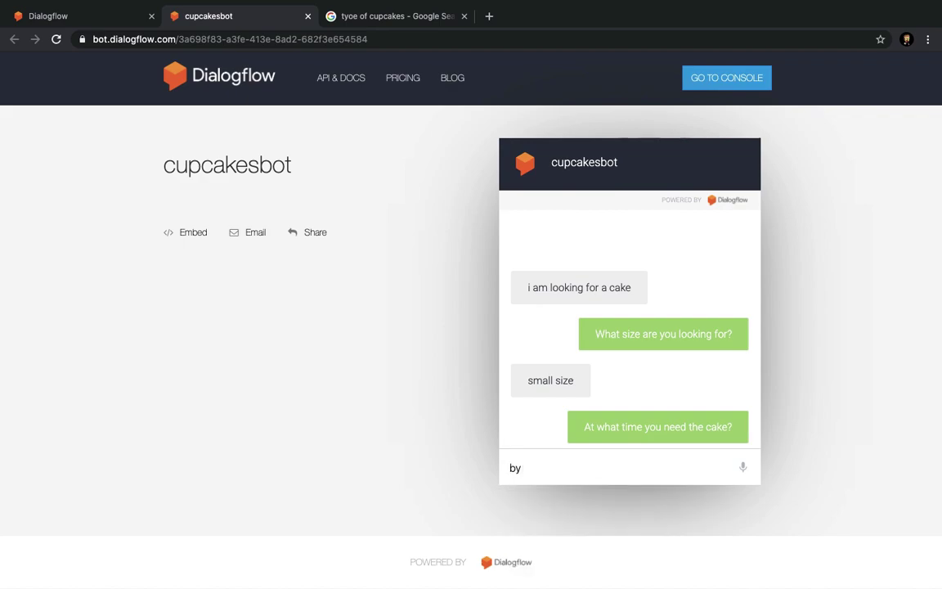
text(tommorrow )
text(noo)
key(BackSpace)
key(BackSpace)
text(afternoon)
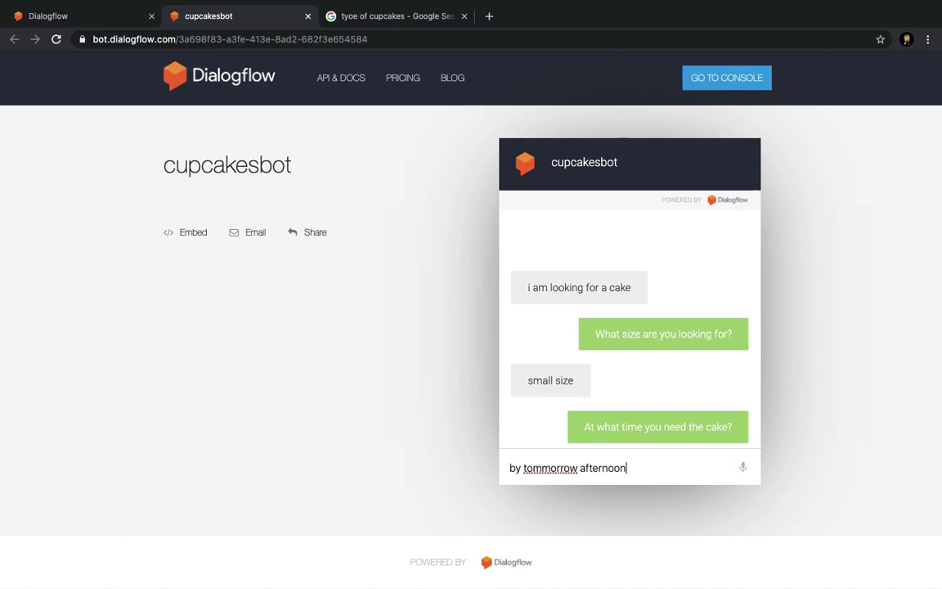
key(Return)
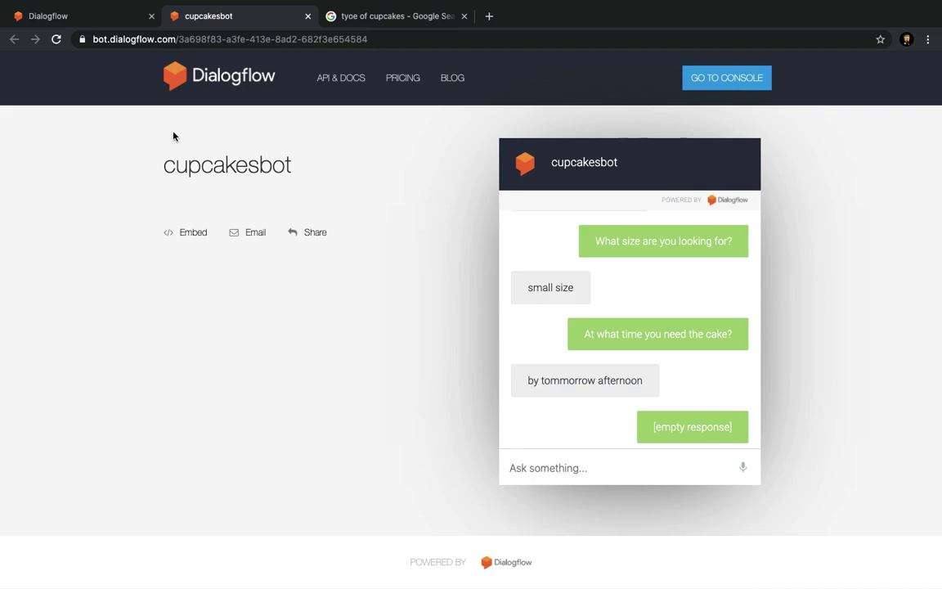
click(99, 21)
scroll(389, 313, down, 1)
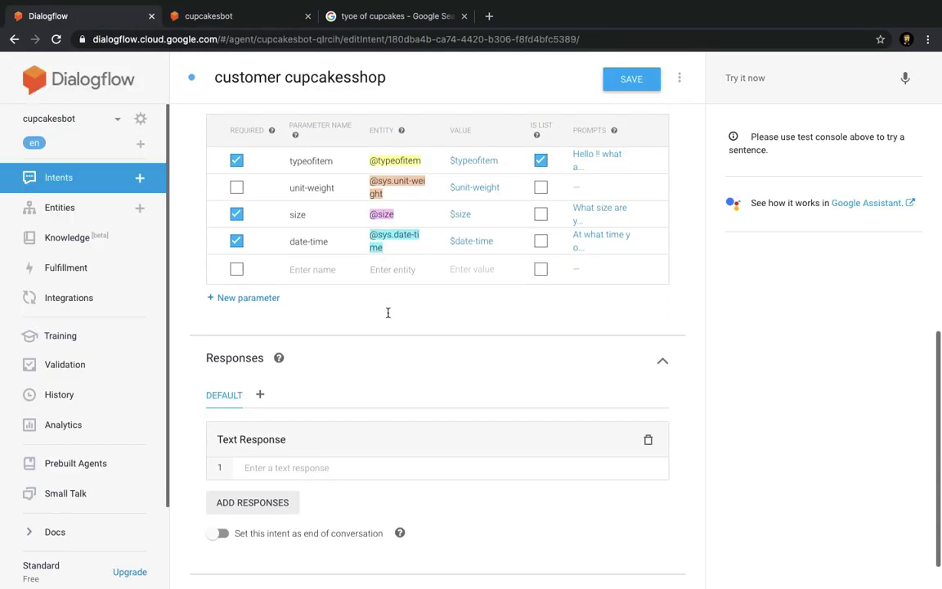
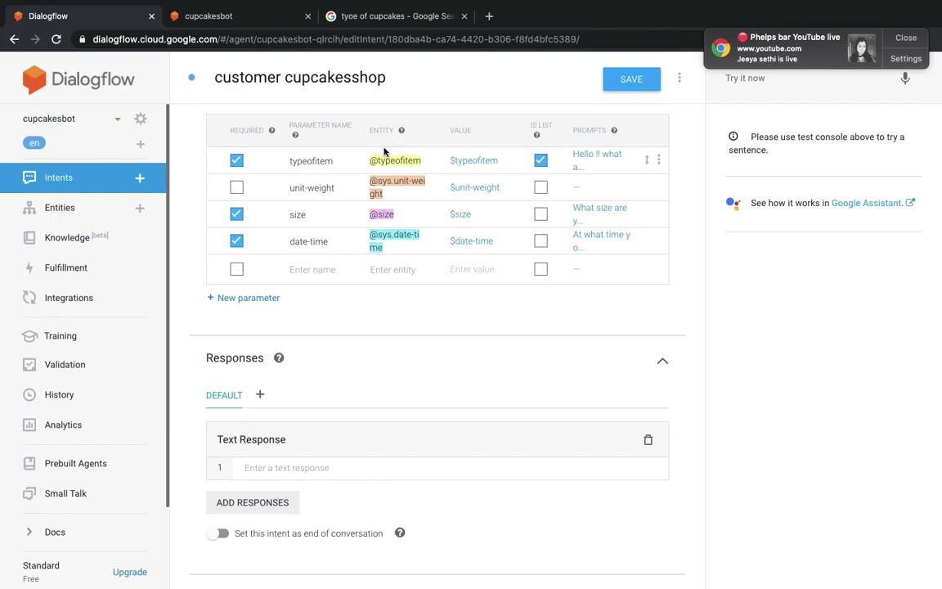
Save customer cupcakesshop, add a 'yes' follow-up intent to it, and open that follow-up.
click(630, 90)
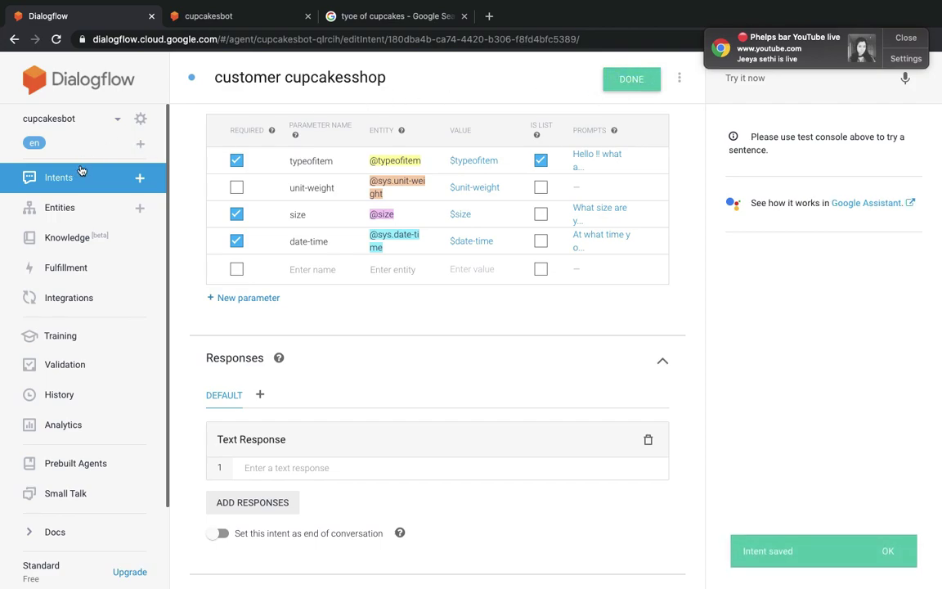
click(123, 185)
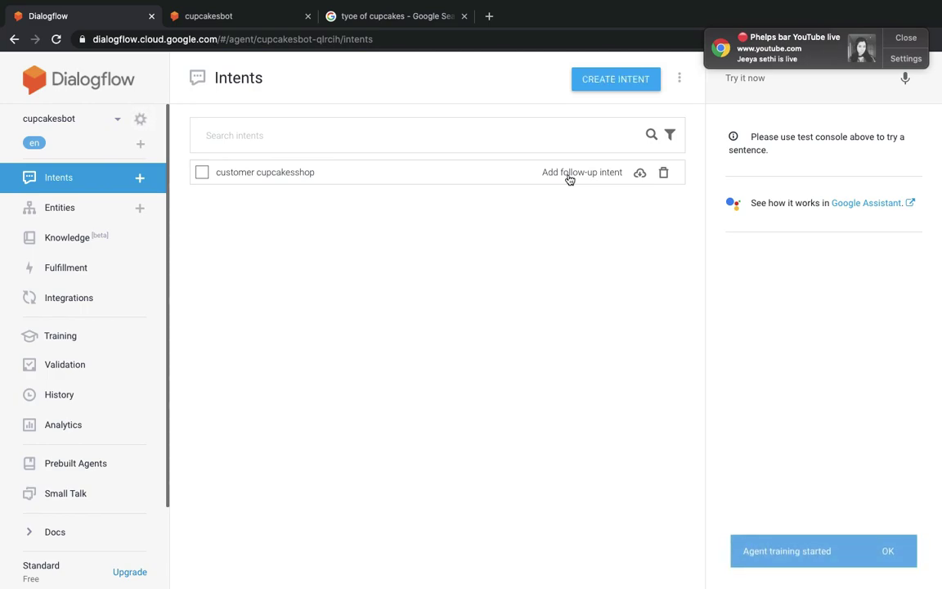
click(570, 179)
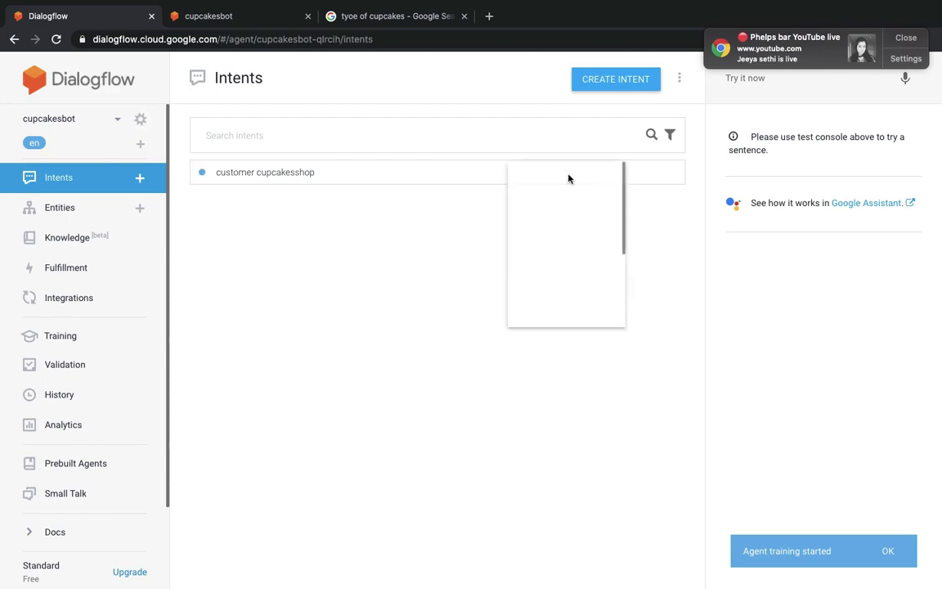
click(547, 246)
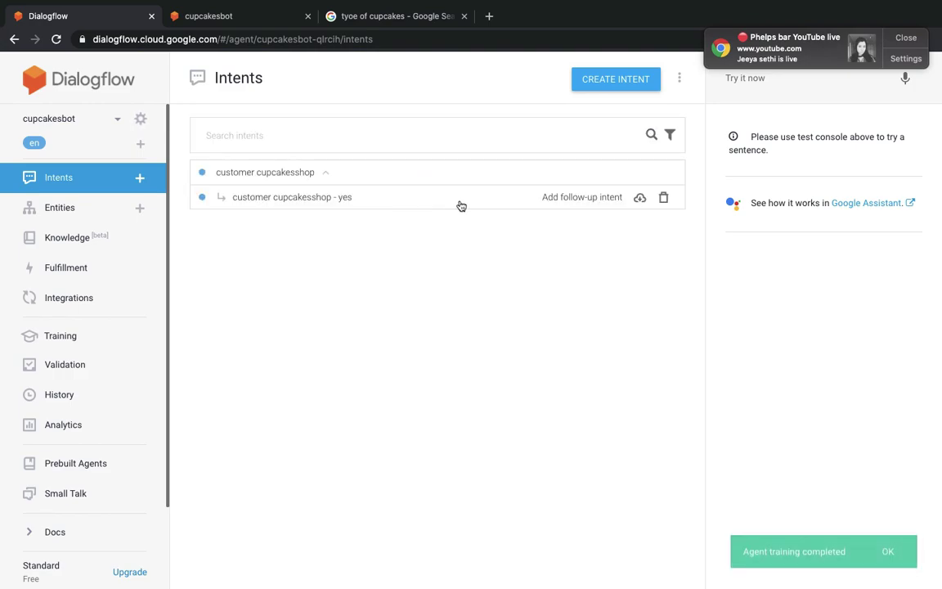
click(461, 206)
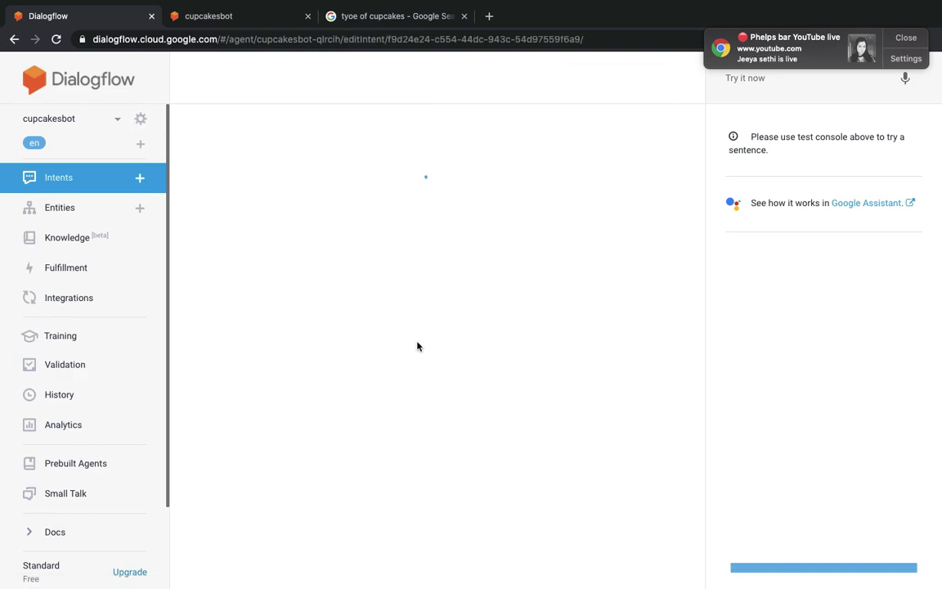
Give 'customer cupcakesshop - yes' the reply 'That's great your order has been taken' and save it.
scroll(386, 395, down, 5)
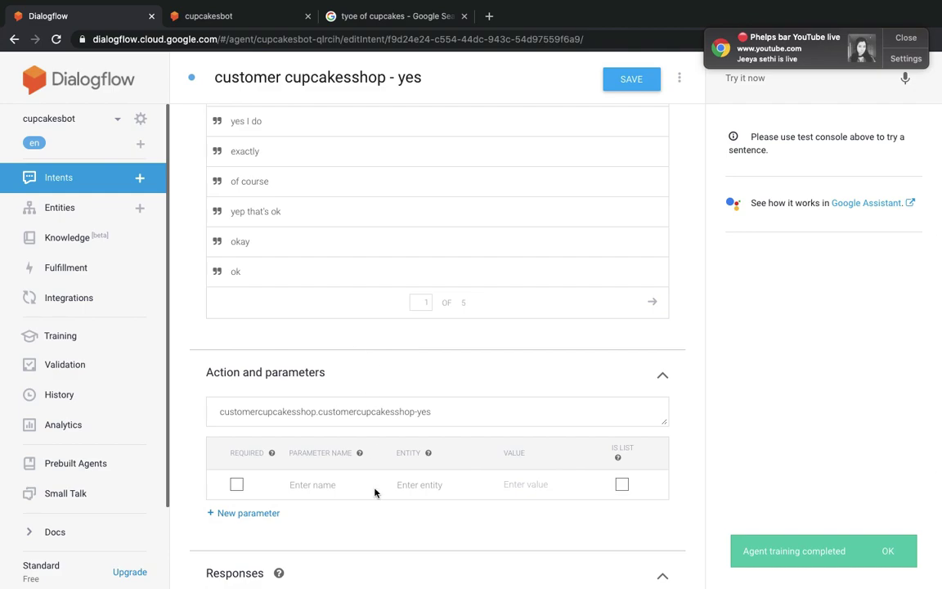
scroll(374, 475, down, 4)
scroll(340, 551, down, 2)
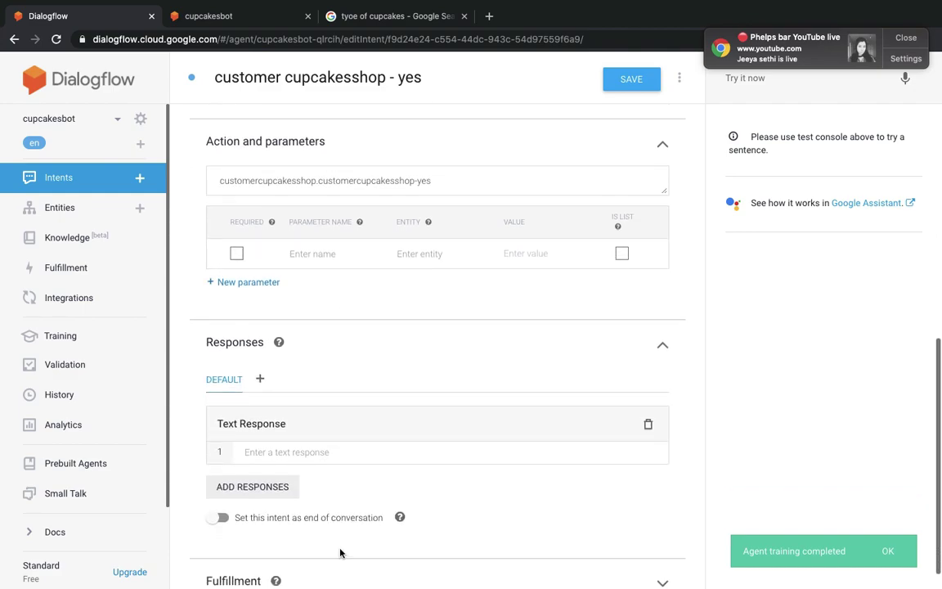
click(271, 451)
text(tats)
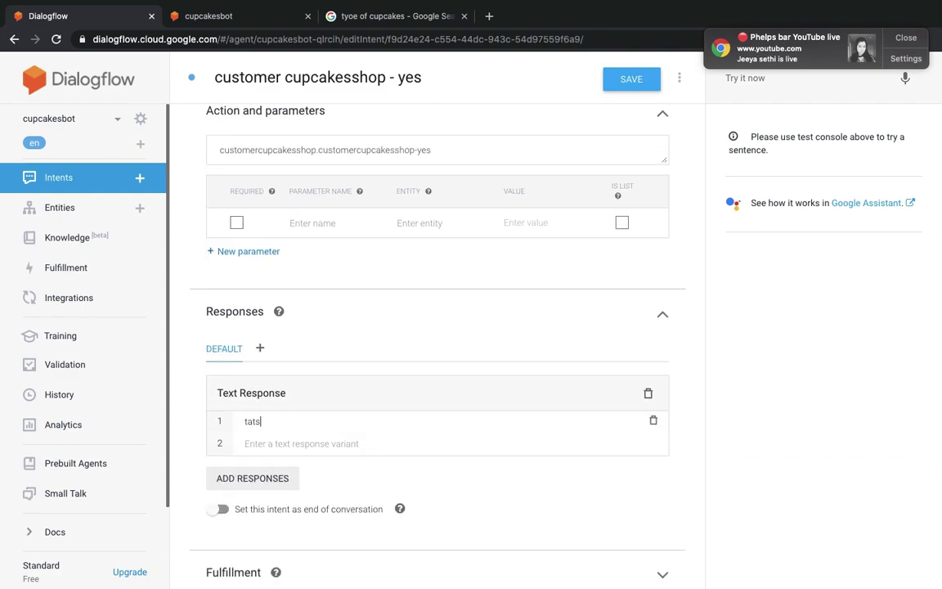
key(BackSpace)
key(BackSpace)
key(BackSpace)
text(Thast)
text(ts)
text( gr6)
key(BackSpace)
key(BackSpace)
text(eat your order has been taken)
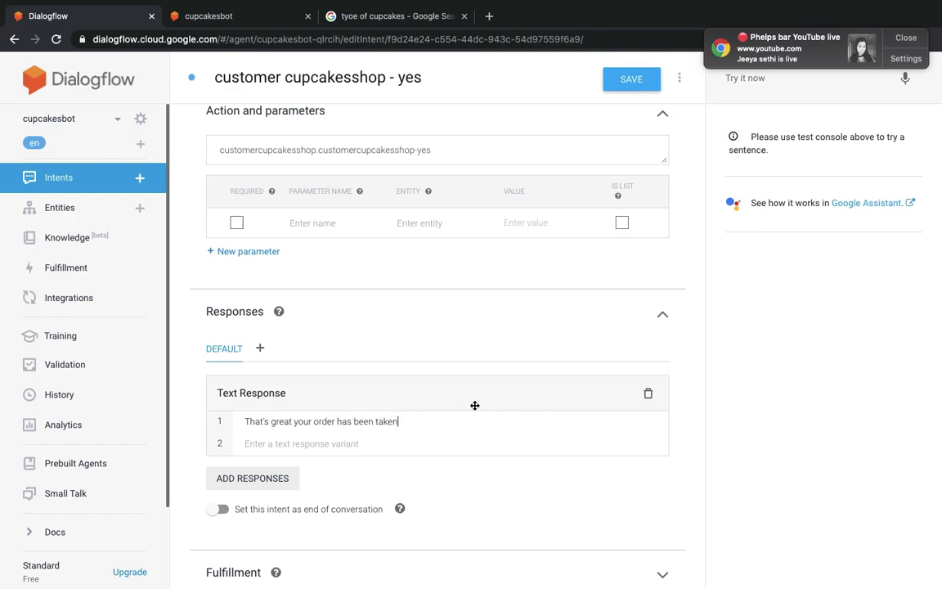
click(625, 82)
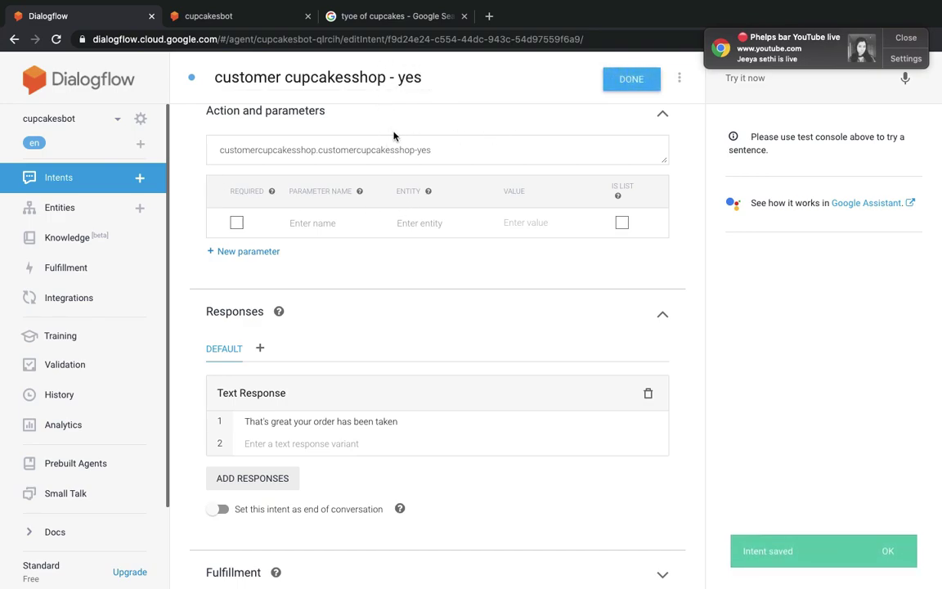
click(70, 187)
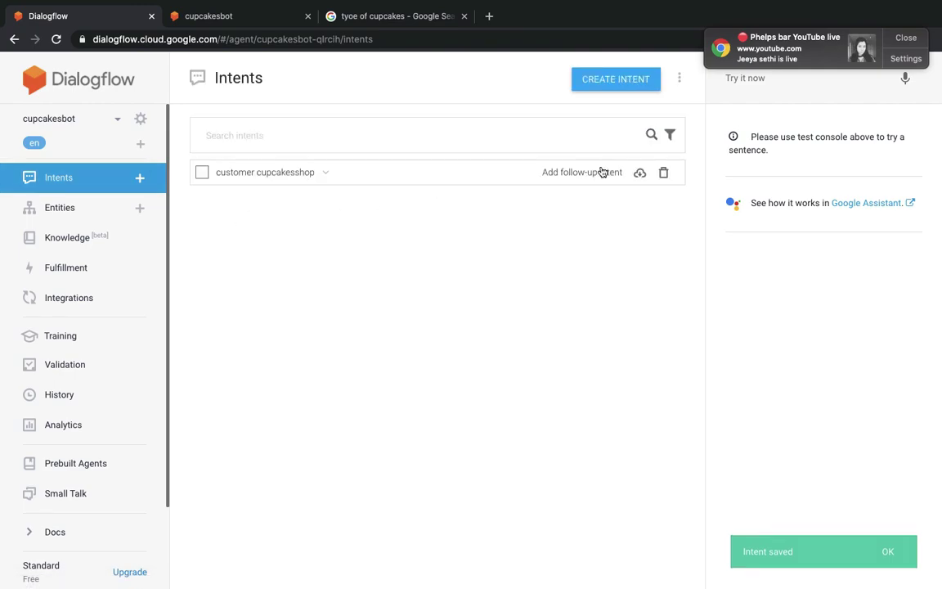
Add a 'no' follow-up replying 'okay no problem let me know the fresh order' and save it.
click(603, 176)
click(423, 273)
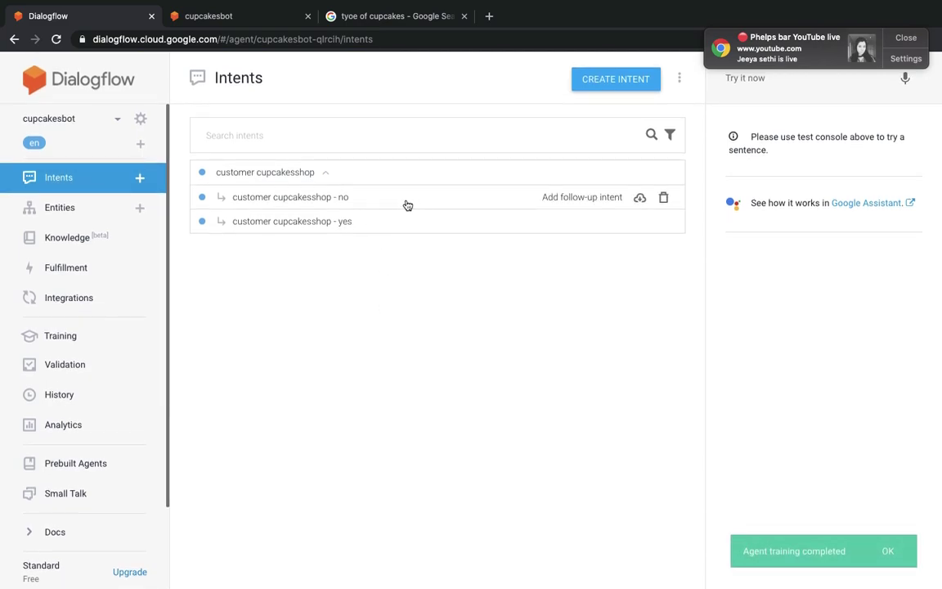
click(343, 200)
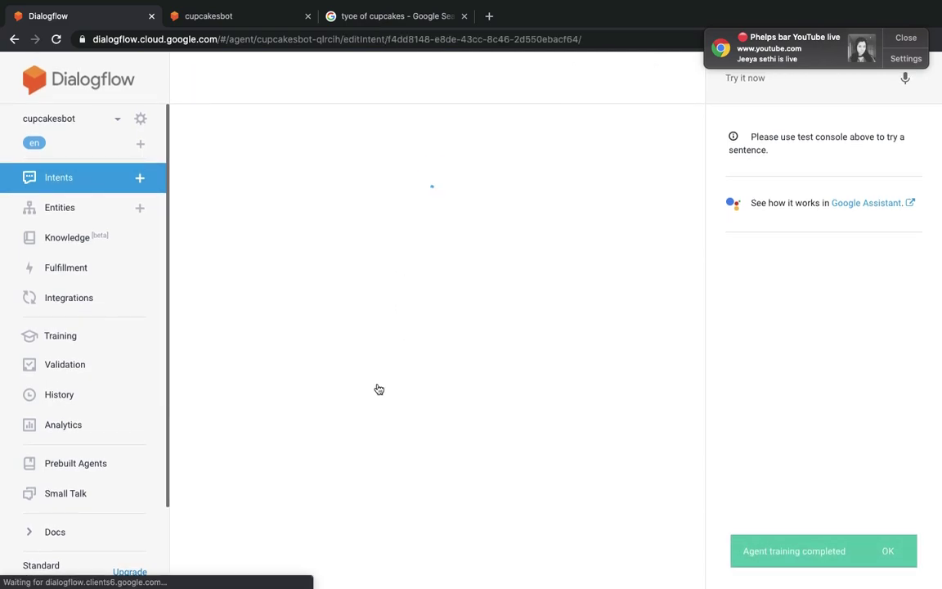
scroll(376, 387, down, 10)
scroll(353, 406, up, 1)
click(339, 418)
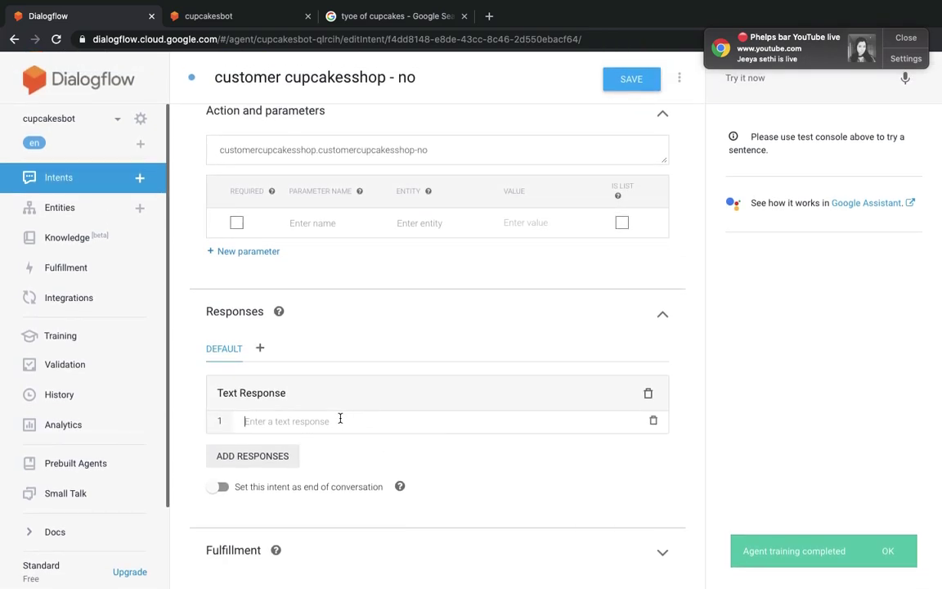
text(okay no)
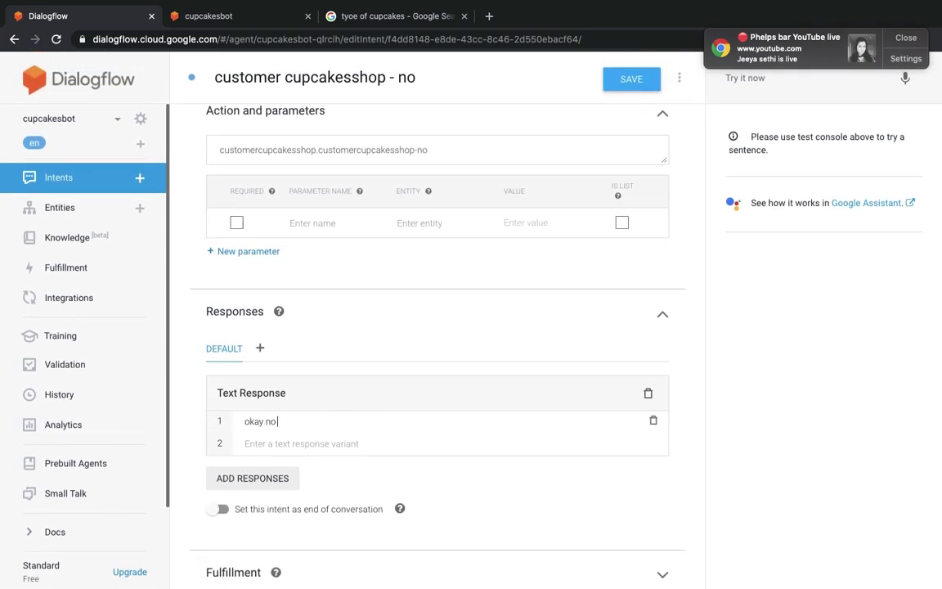
text( rpoebl)
text(rob)
text(lem)
text(me)
text( knoe)
text(w the)
text( fresh order)
scroll(331, 482, down, 1)
click(643, 92)
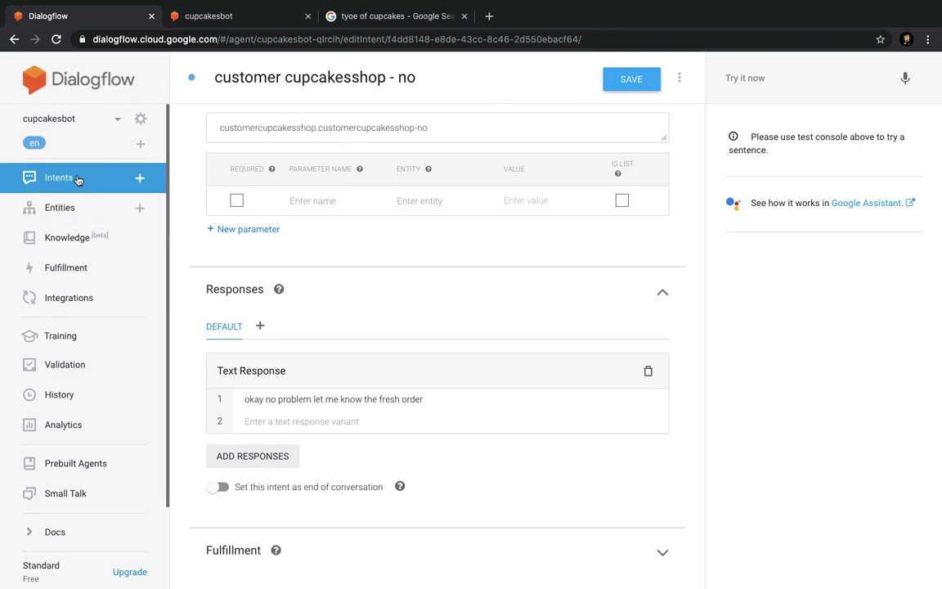
click(78, 179)
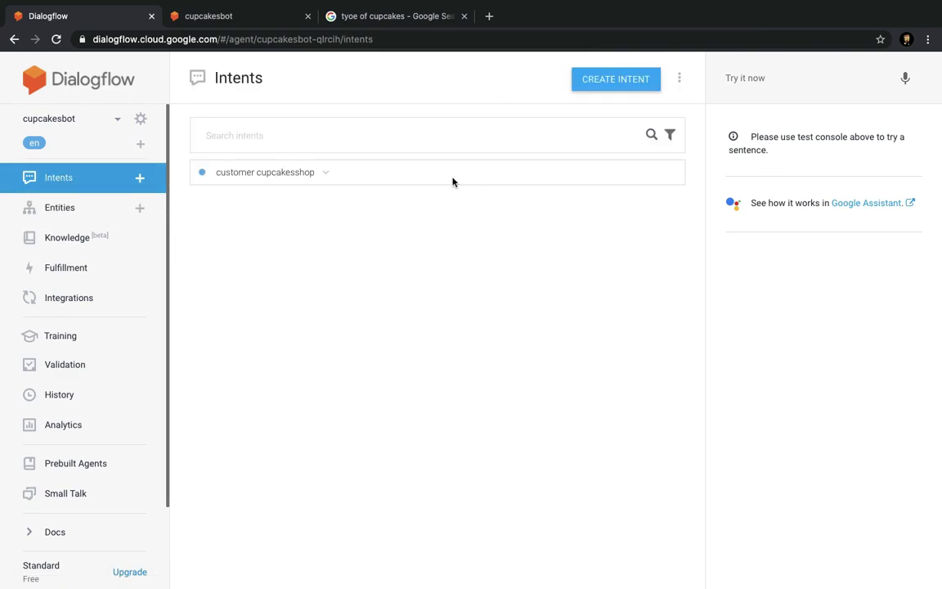
Add a 'fallback' follow-up replying 'I am not getting your point' and save it with Ctrl+S.
click(326, 173)
click(585, 173)
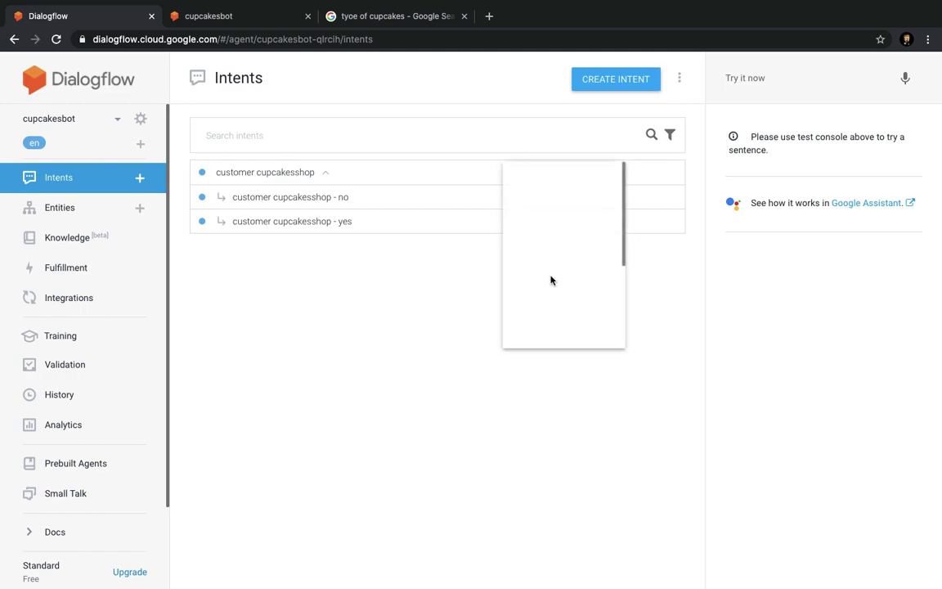
click(413, 307)
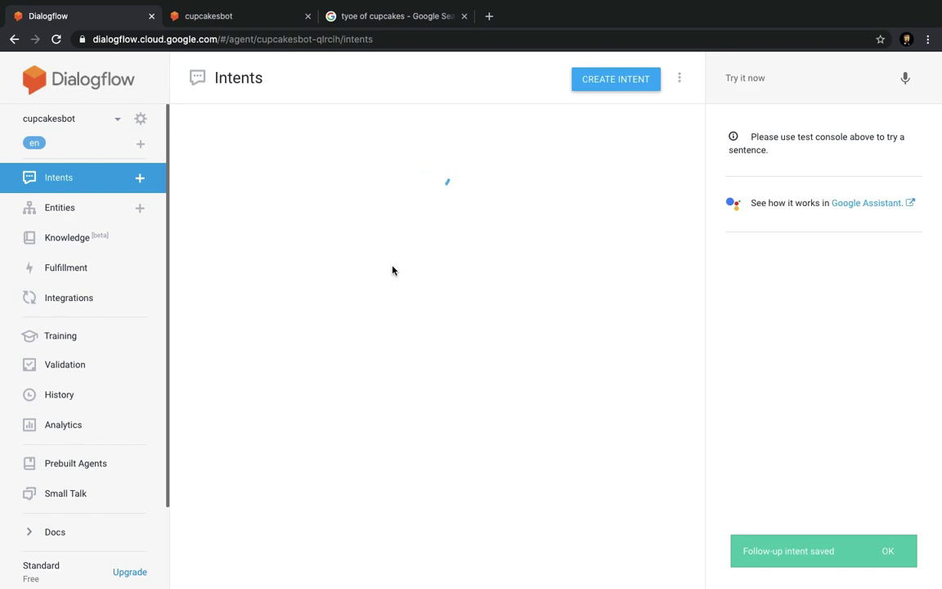
click(887, 551)
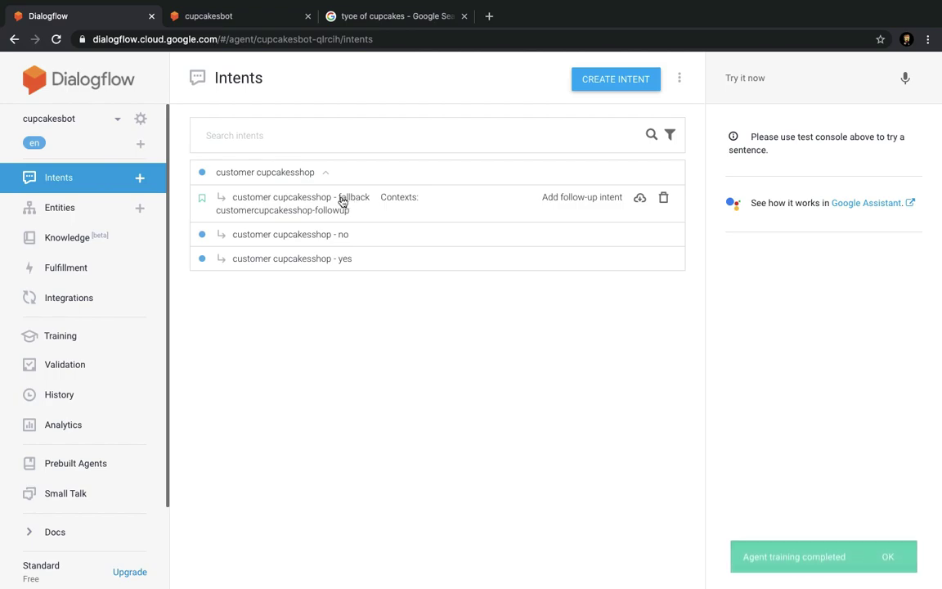
click(384, 237)
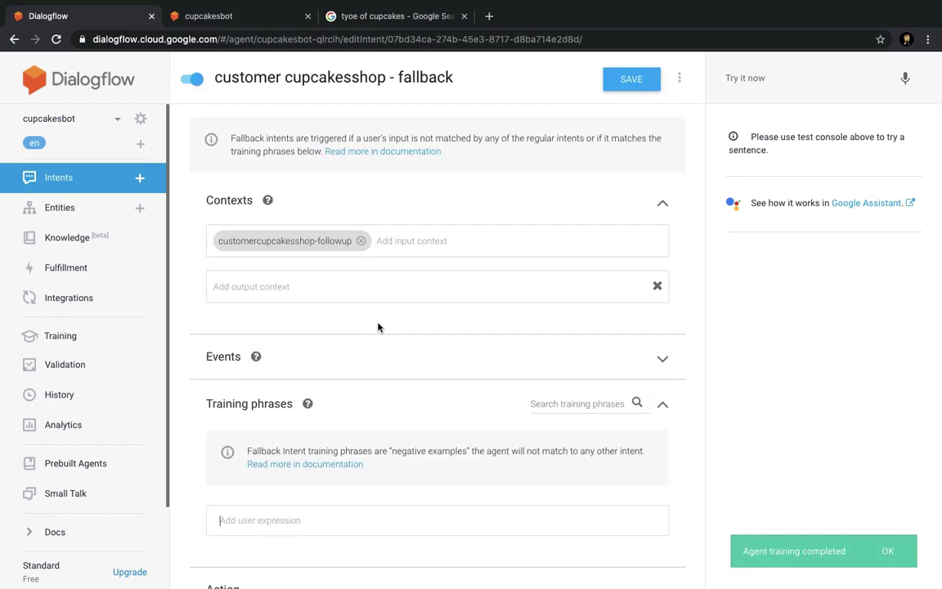
scroll(385, 470, down, 5)
click(357, 419)
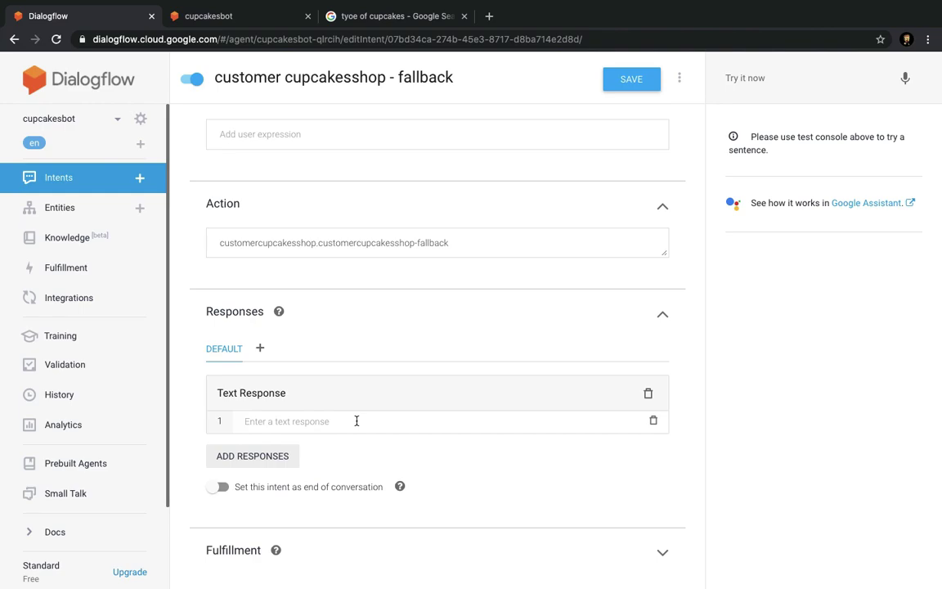
text(I am not getting you)
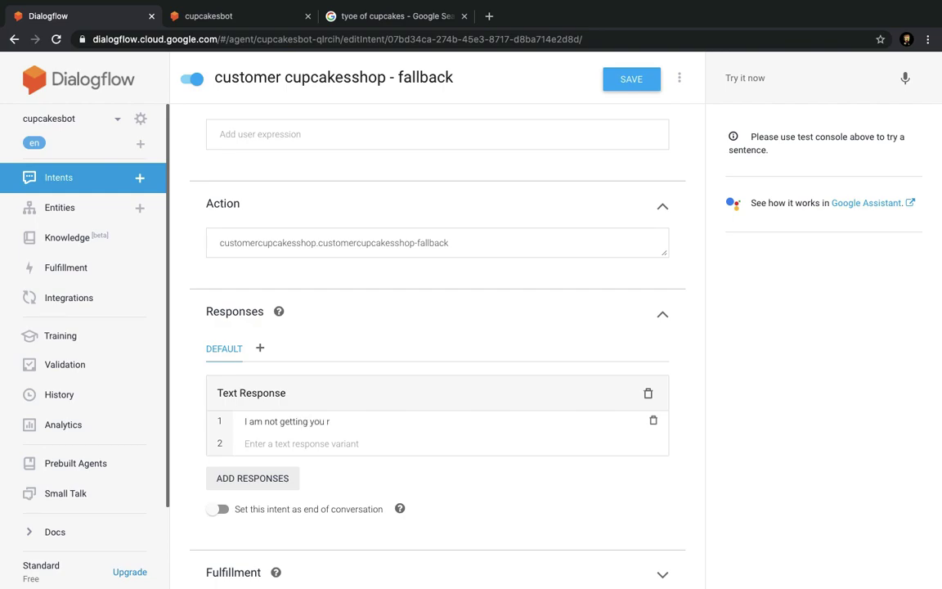
text(r point)
key(ctrl+s)
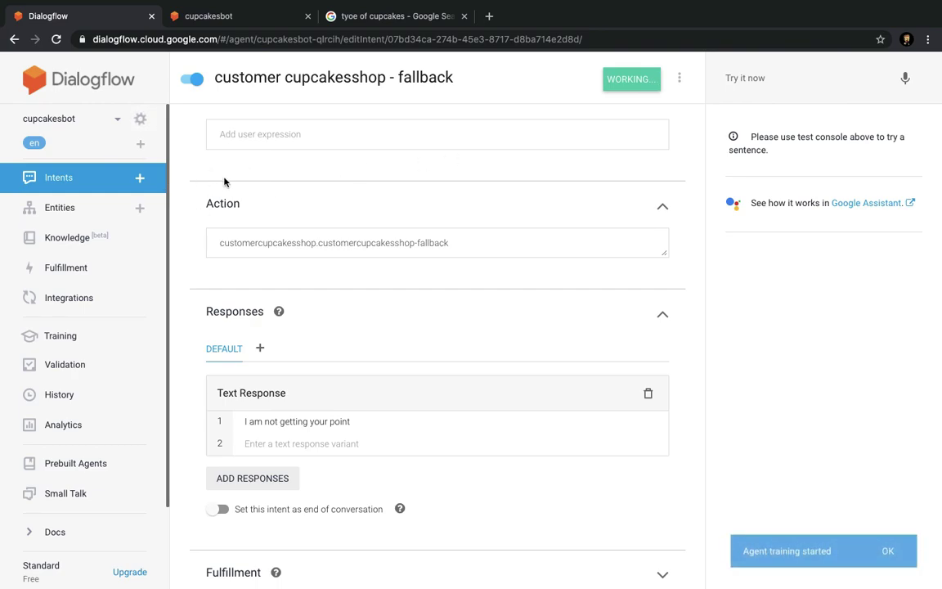
click(888, 551)
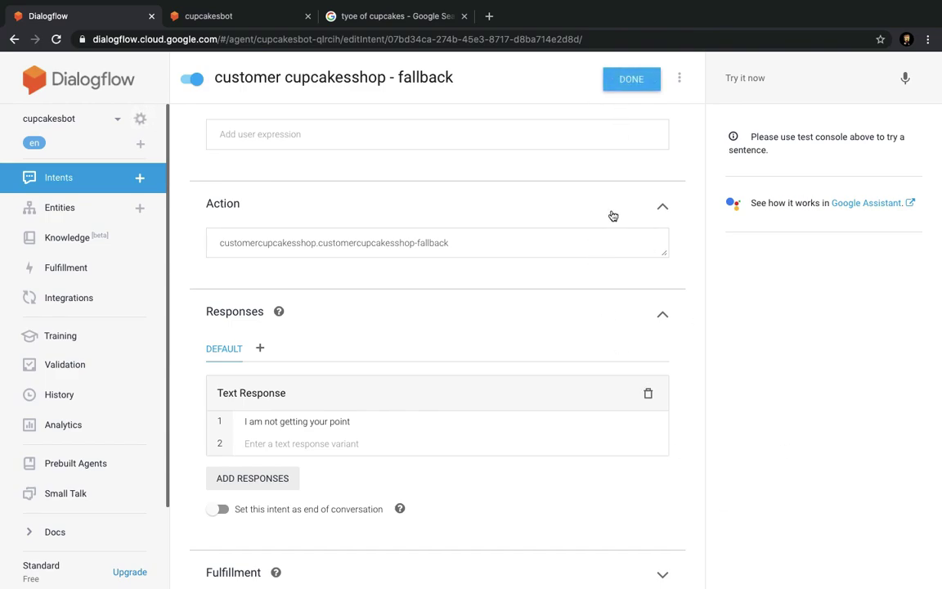
click(115, 181)
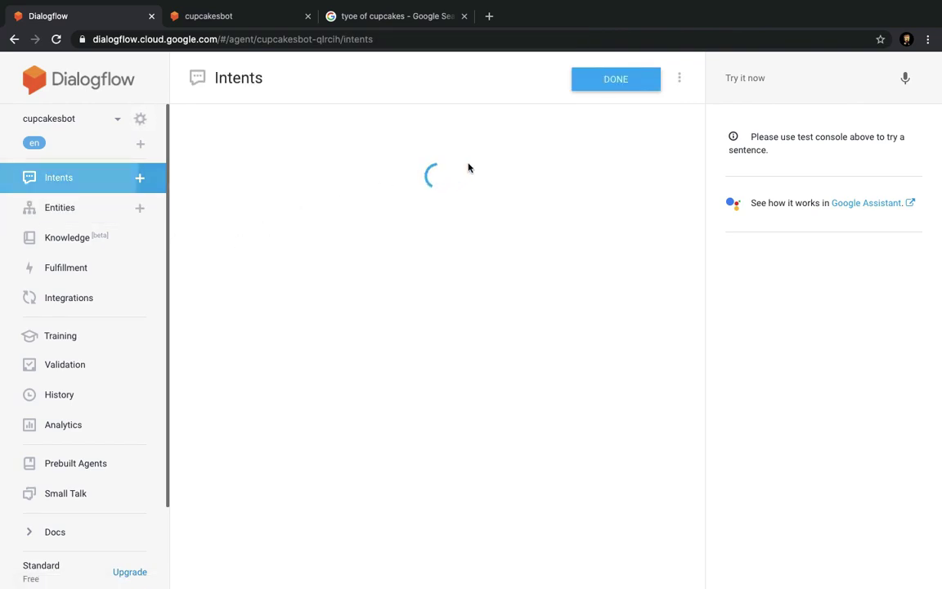
Add a 'cancel' follow-up whose reply asks customers to mail the shop's e-mail address with their orderID, and save it.
click(326, 173)
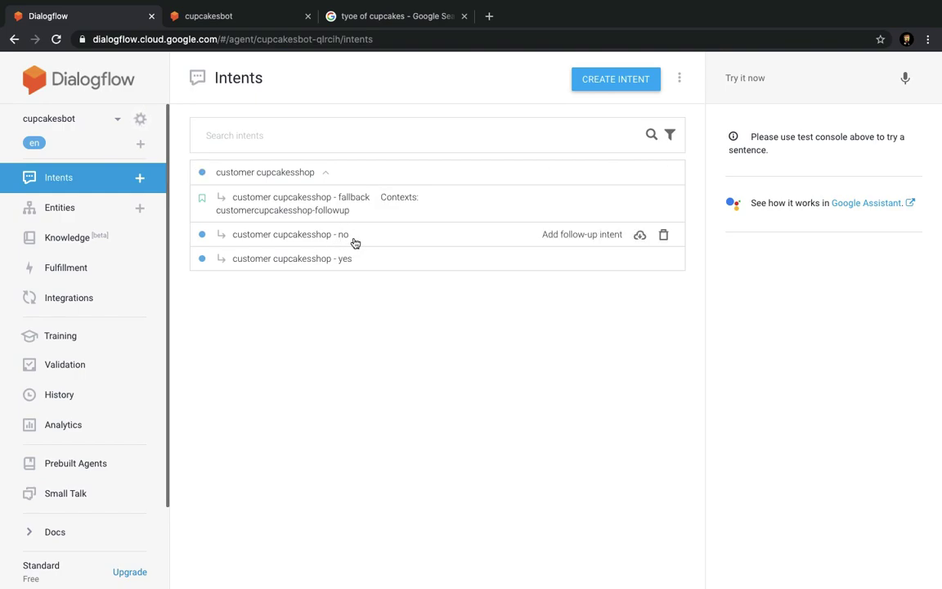
click(593, 173)
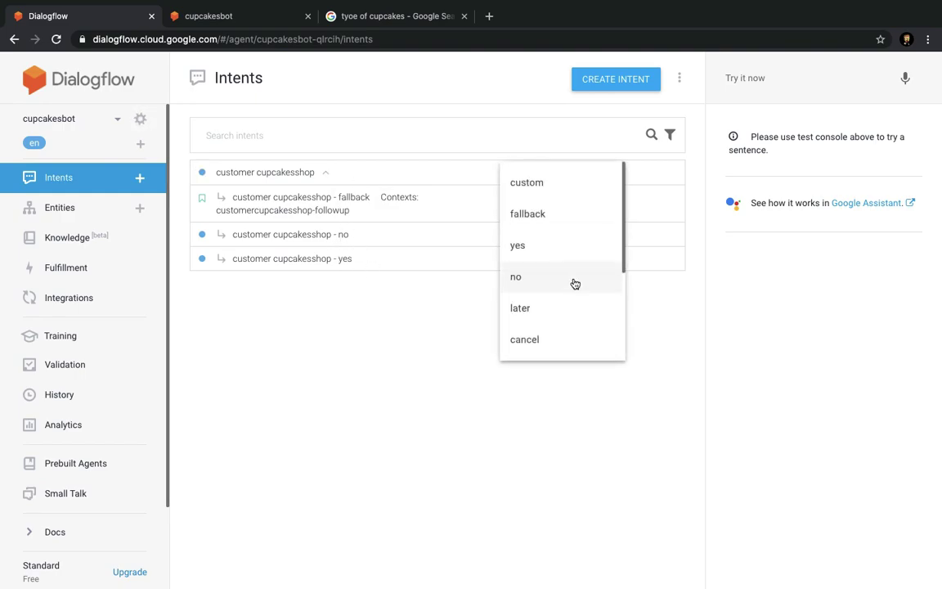
scroll(553, 332, down, 1)
click(559, 322)
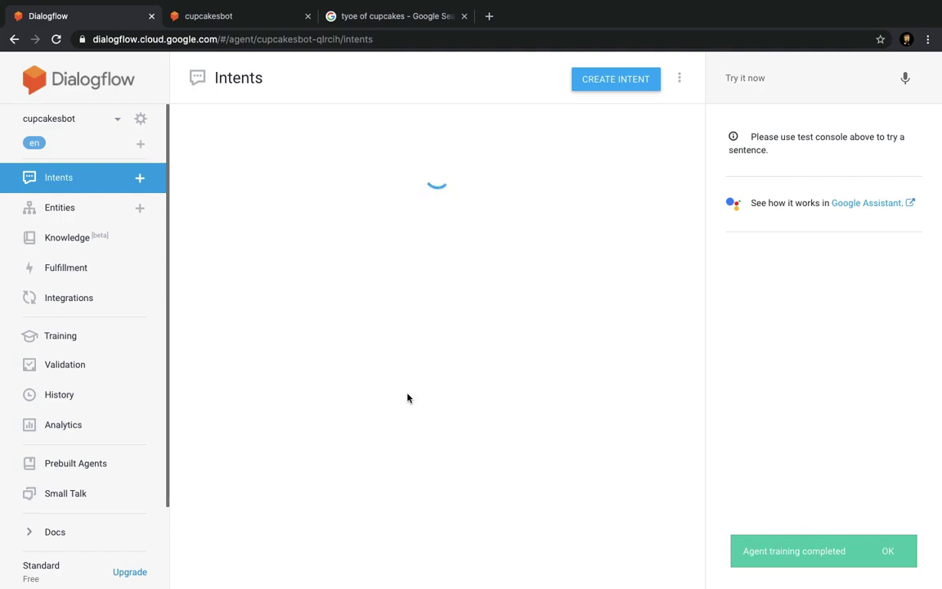
click(887, 550)
scroll(391, 316, down, 10)
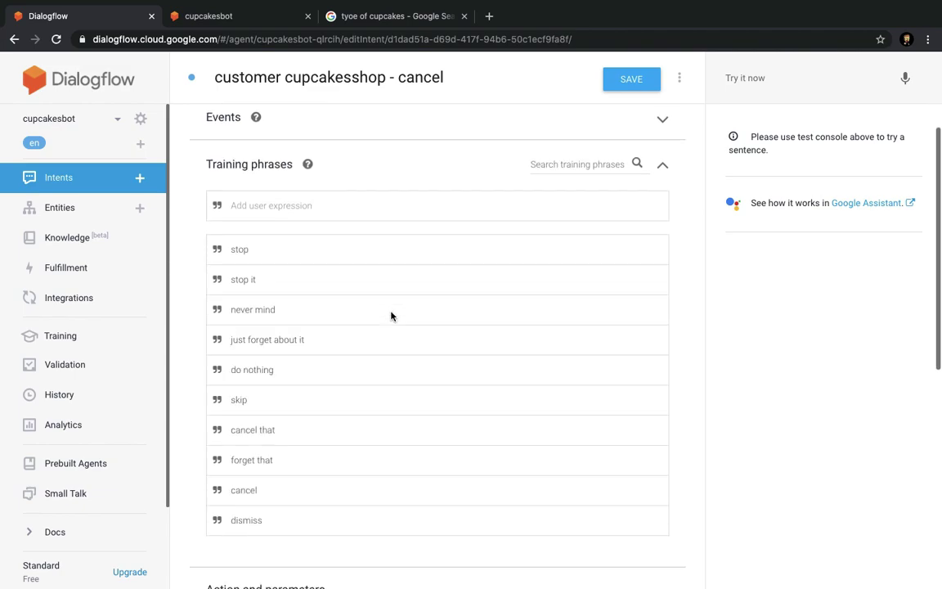
click(337, 423)
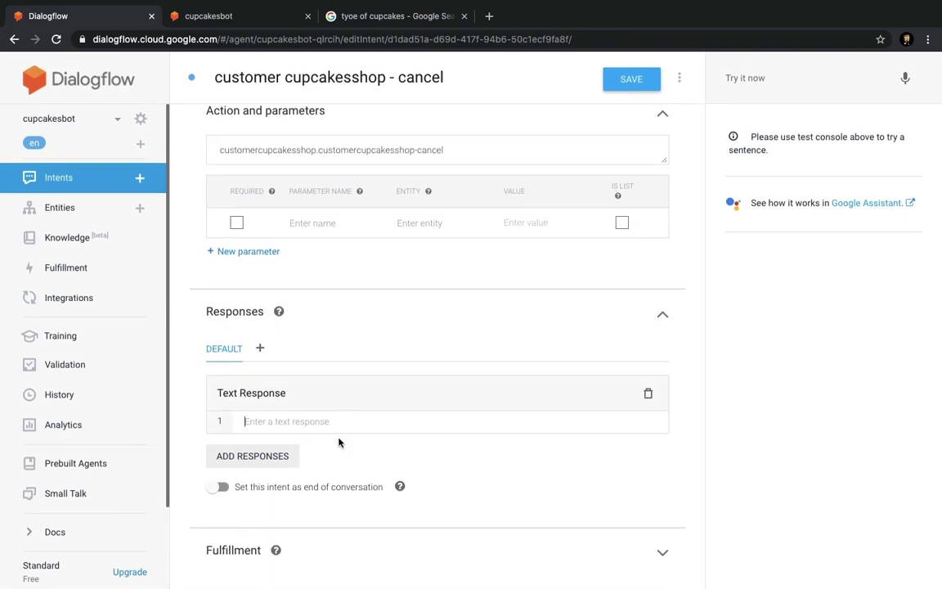
text(Please end)
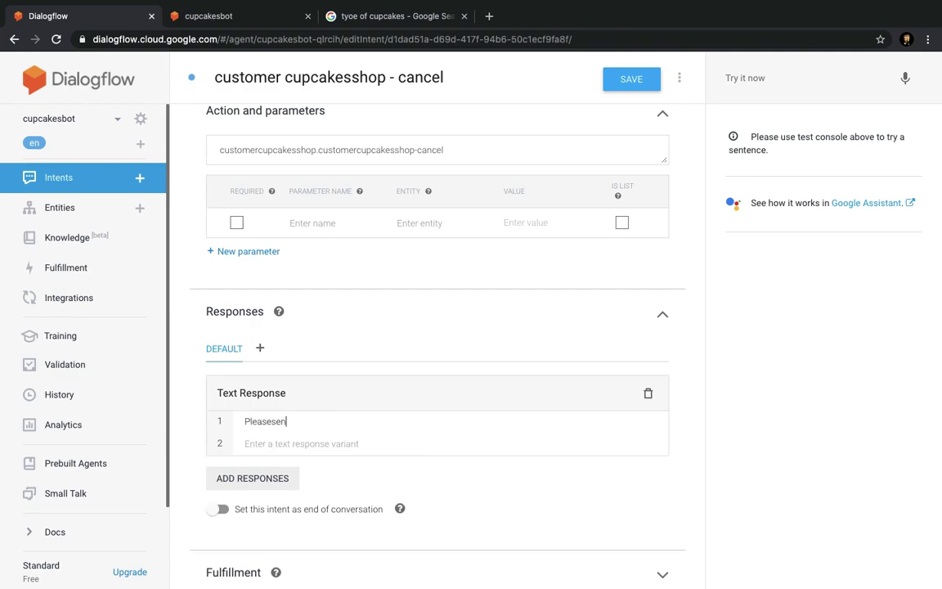
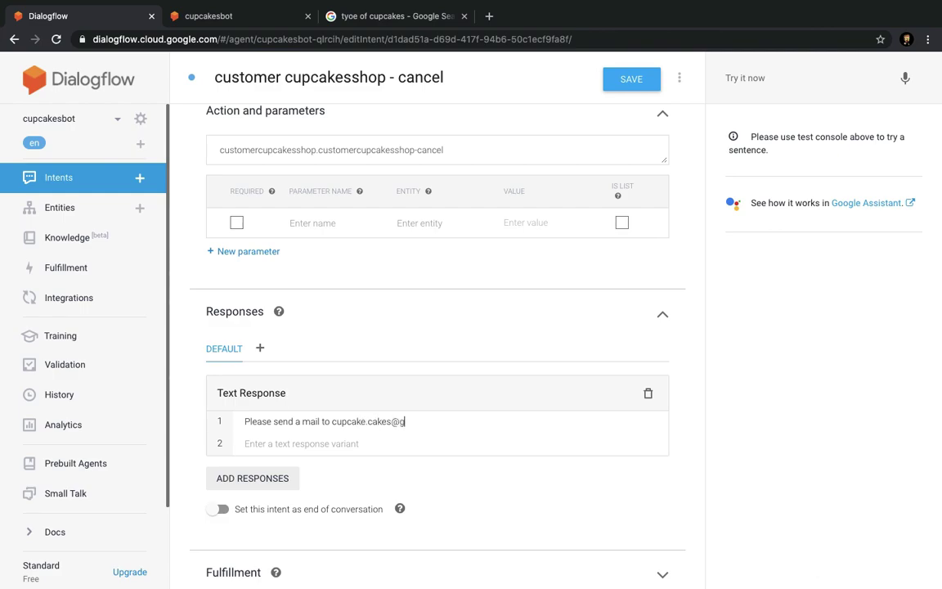
click(636, 85)
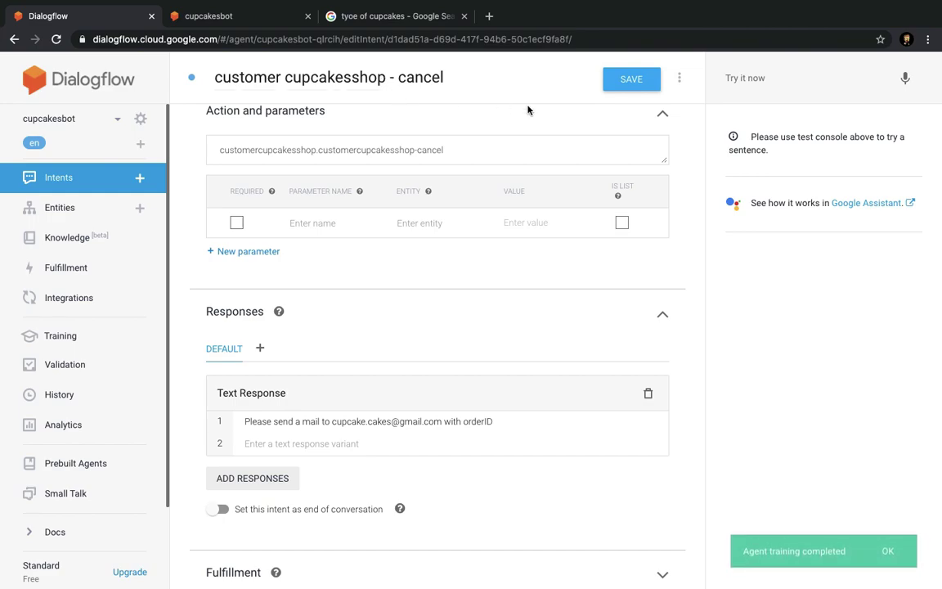
click(99, 190)
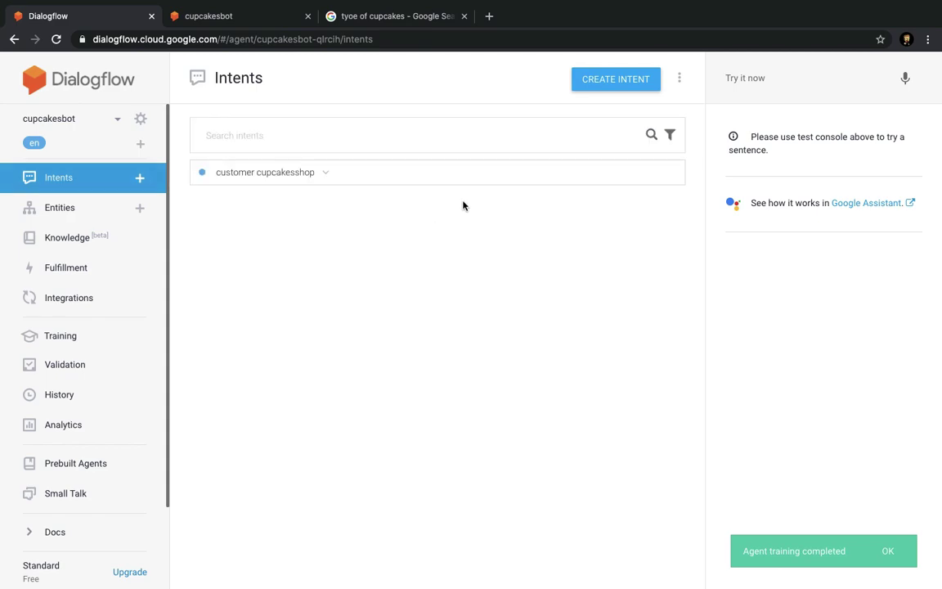
Start the customer cupcakesshop reply: 'We have got your order of $typeofitem.original by $date-time.original'.
click(323, 174)
click(299, 192)
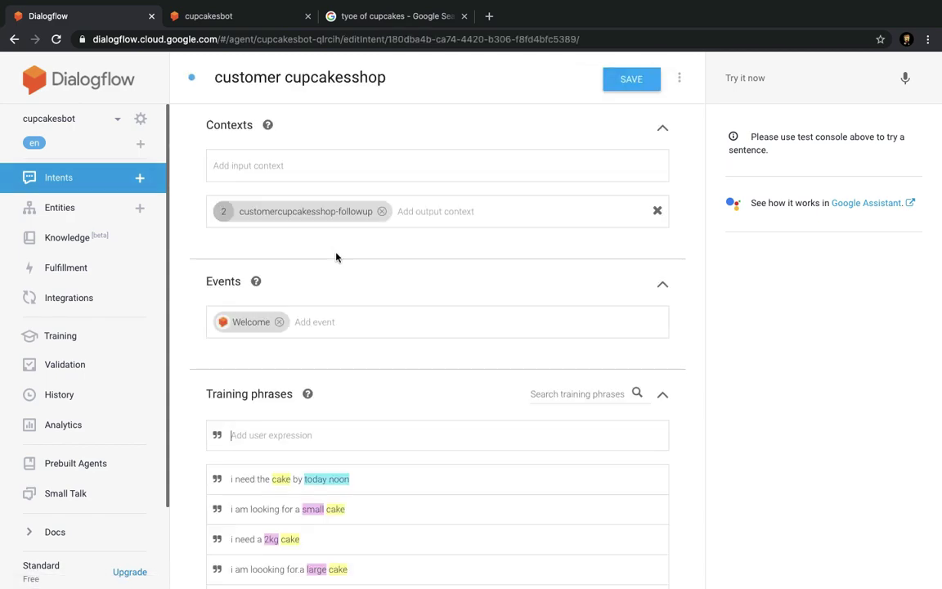
scroll(341, 311, down, 10)
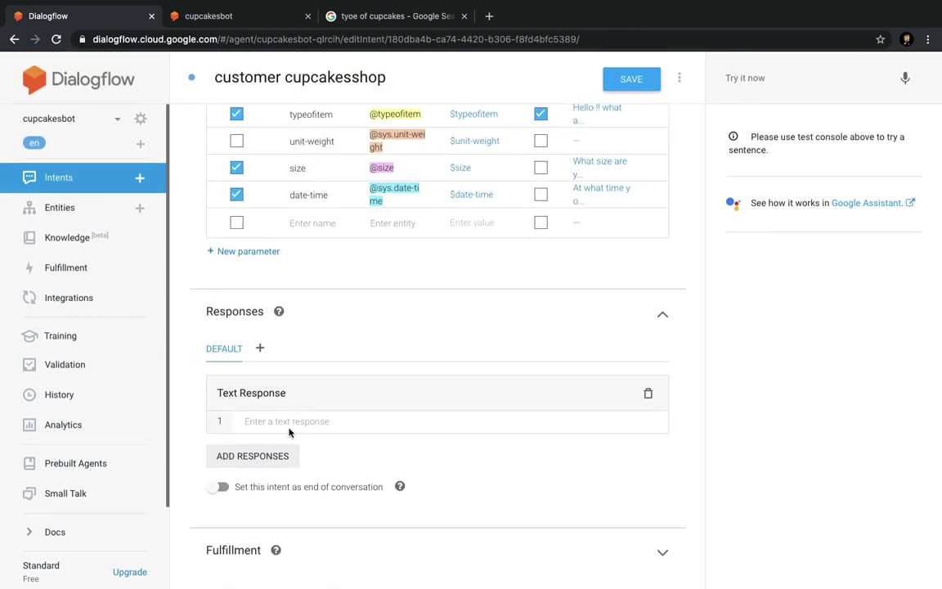
scroll(303, 223, up, 2)
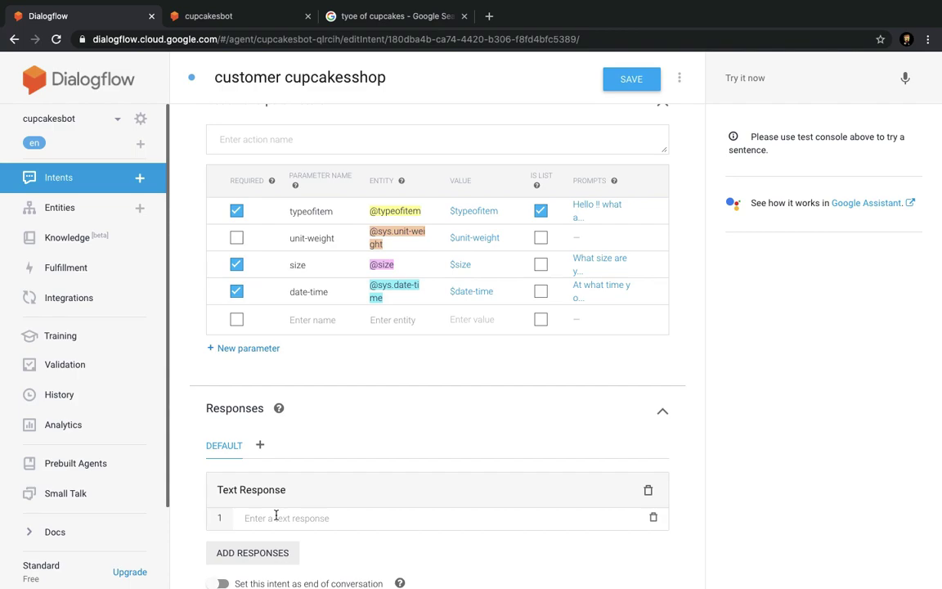
click(276, 515)
text(We have got yu)
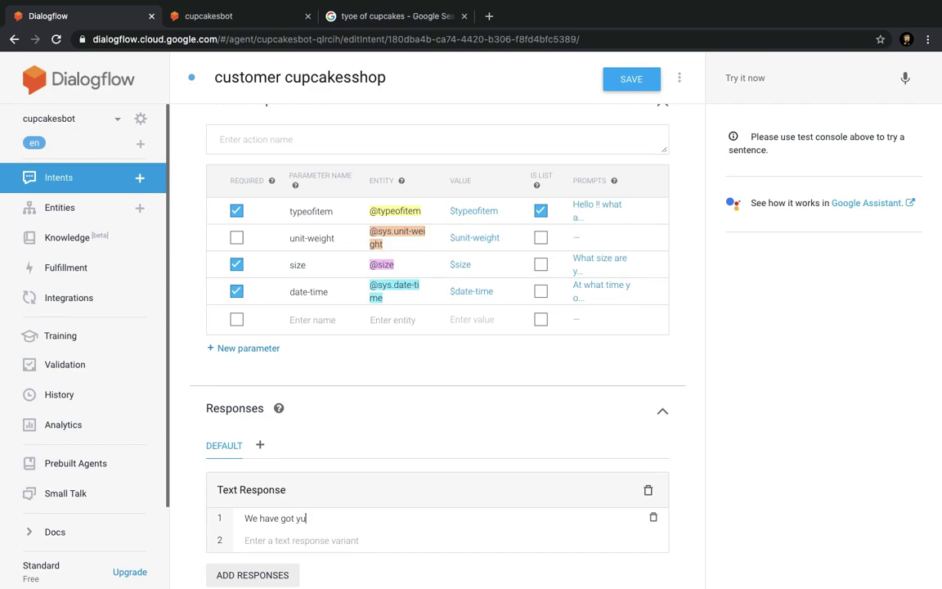
text(ro order of$)
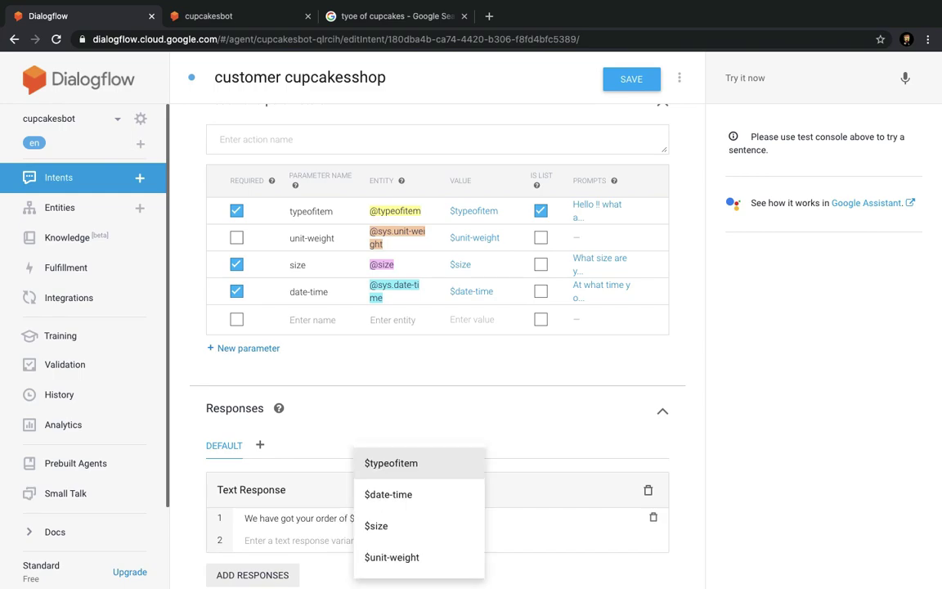
key(Return)
text(.original)
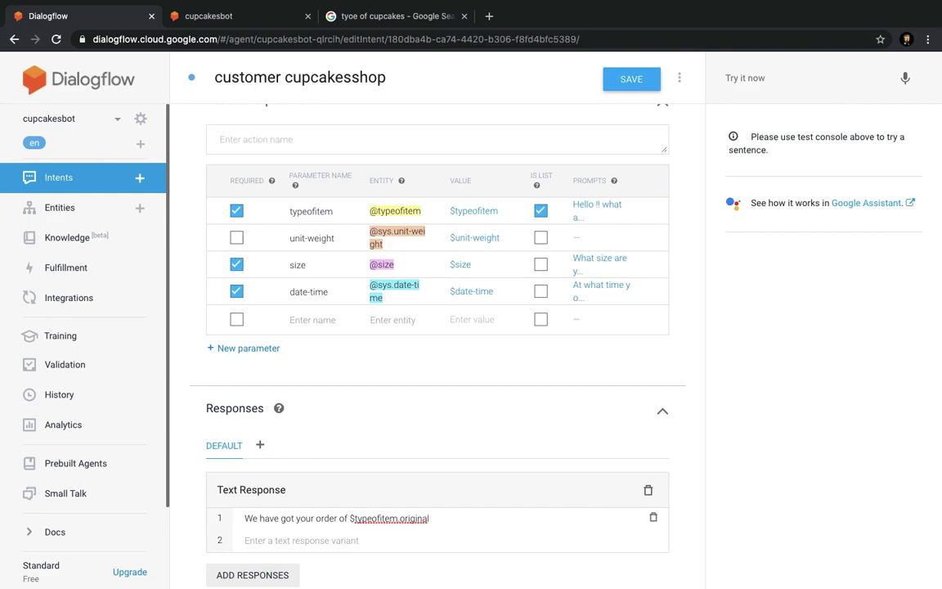
text( by $)
key(Down)
key(Return)
text(.or)
key(Return)
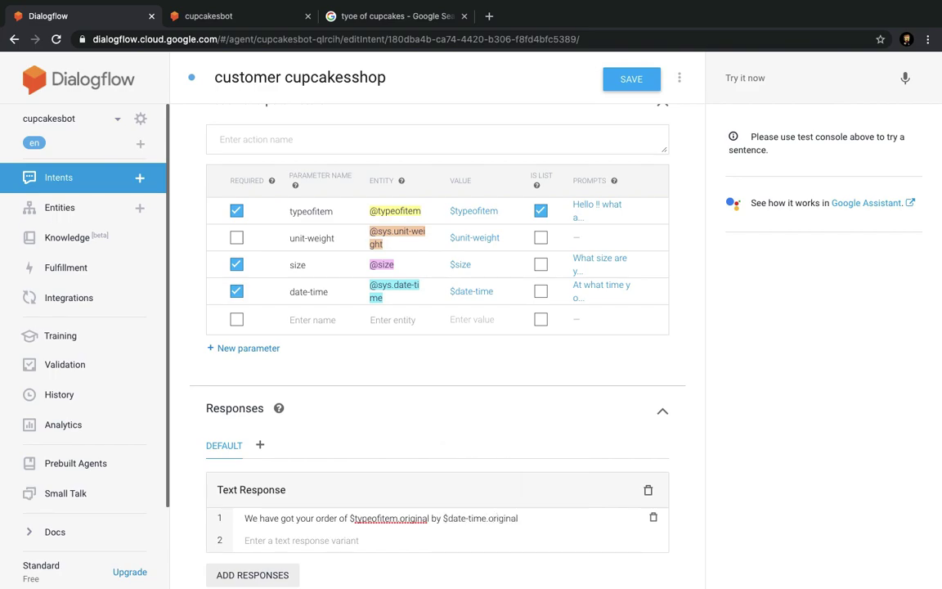
End the reply with 'Do you confirm your order ??' and save the intent.
text(wo)
key(BackSpace)
text(hatdo you)
key(BackSpace)
key(BackSpace)
key(BackSpace)
key(BackSpace)
text(Do you ci)
text(nfirm)
key(BackSpace)
key(BackSpace)
key(BackSpace)
key(BackSpace)
key(BackSpace)
key(BackSpace)
text(ongirm you)
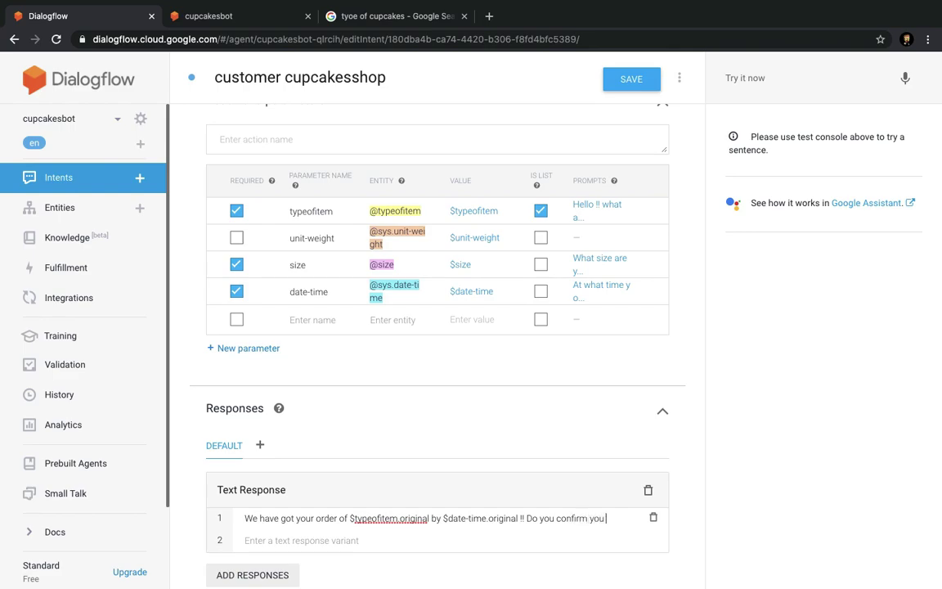
text(r order ??)
scroll(606, 439, down, 3)
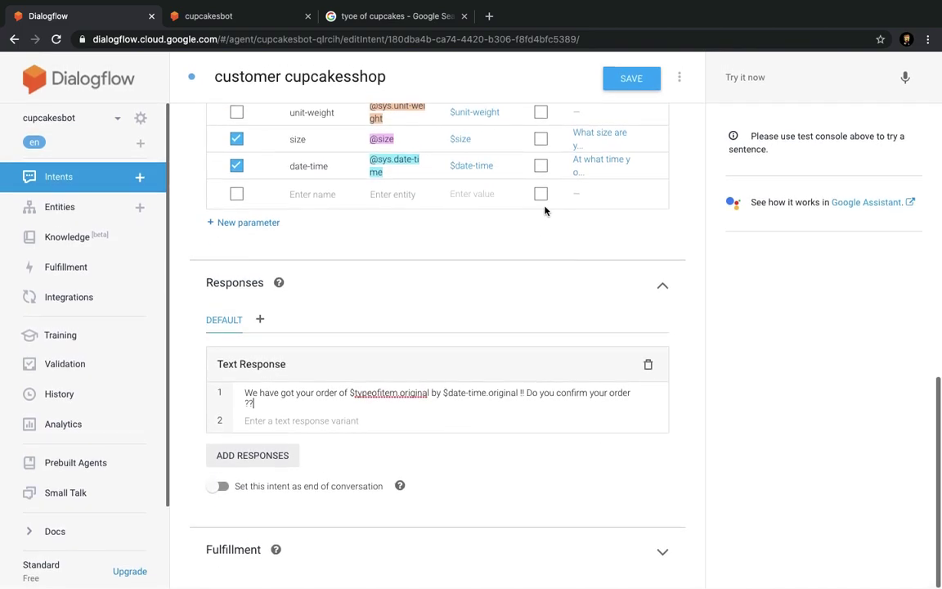
click(632, 81)
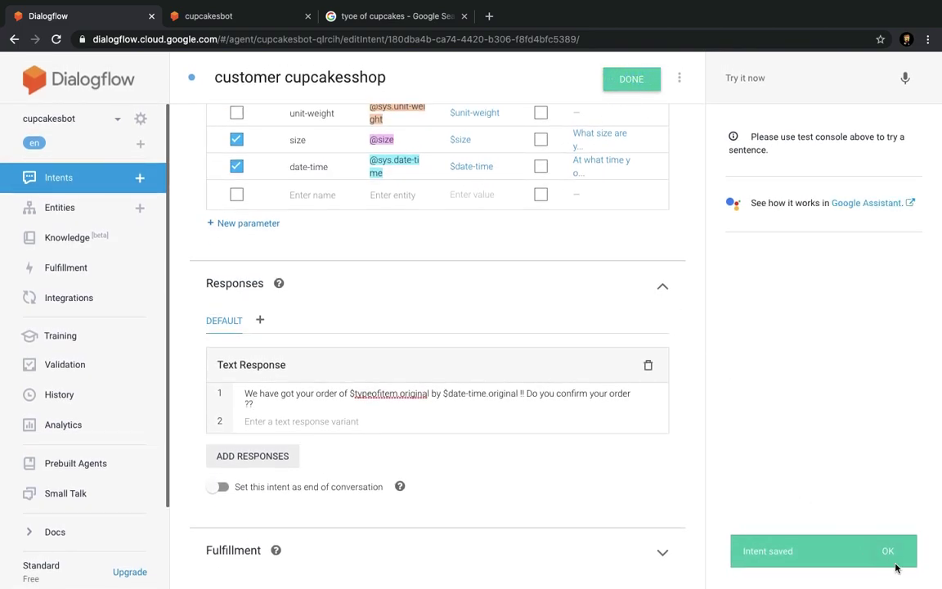
click(888, 552)
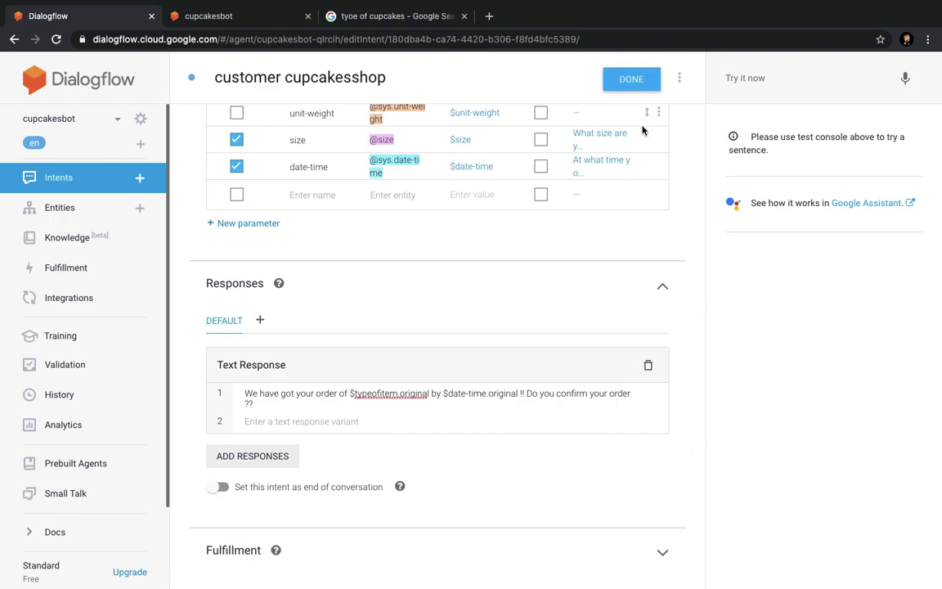
scroll(638, 335, up, 1)
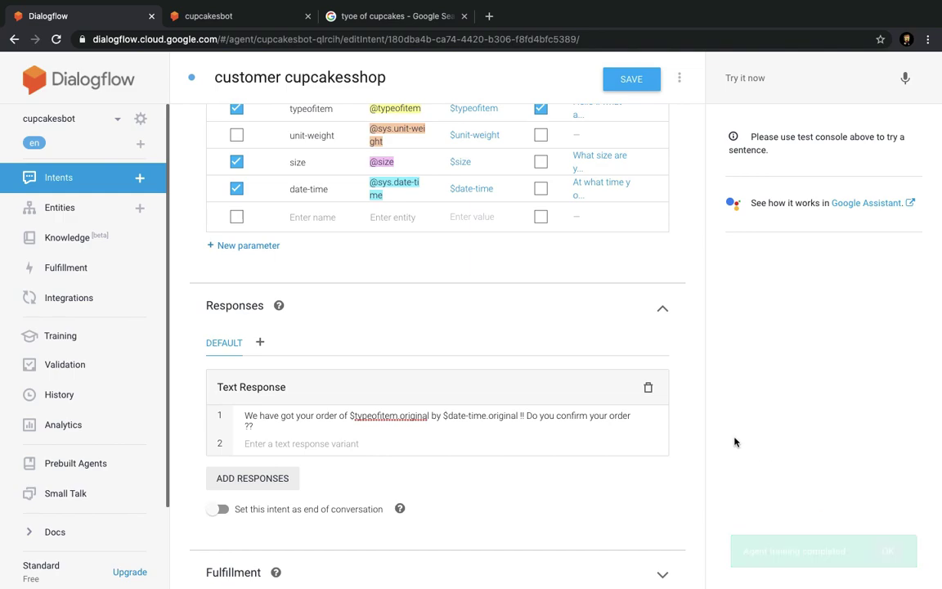
click(247, 18)
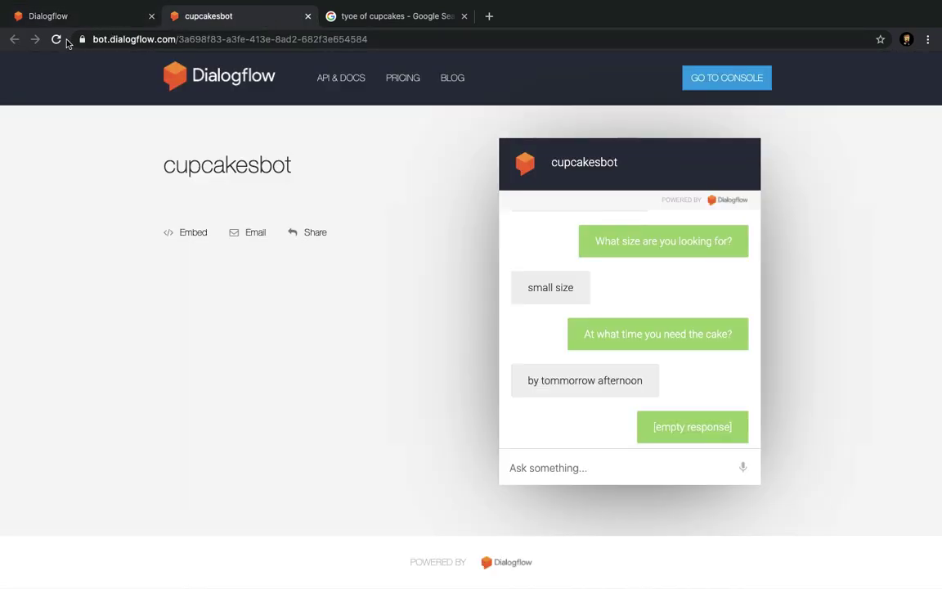
In a fresh demo chat, send 'hello' and 'i am looking for a cake'.
click(58, 40)
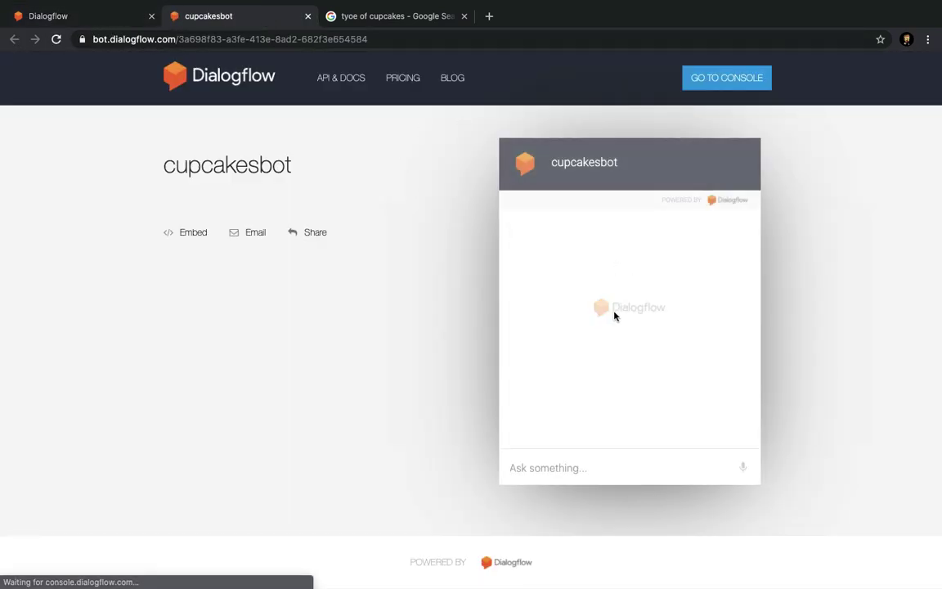
click(593, 465)
text(hello)
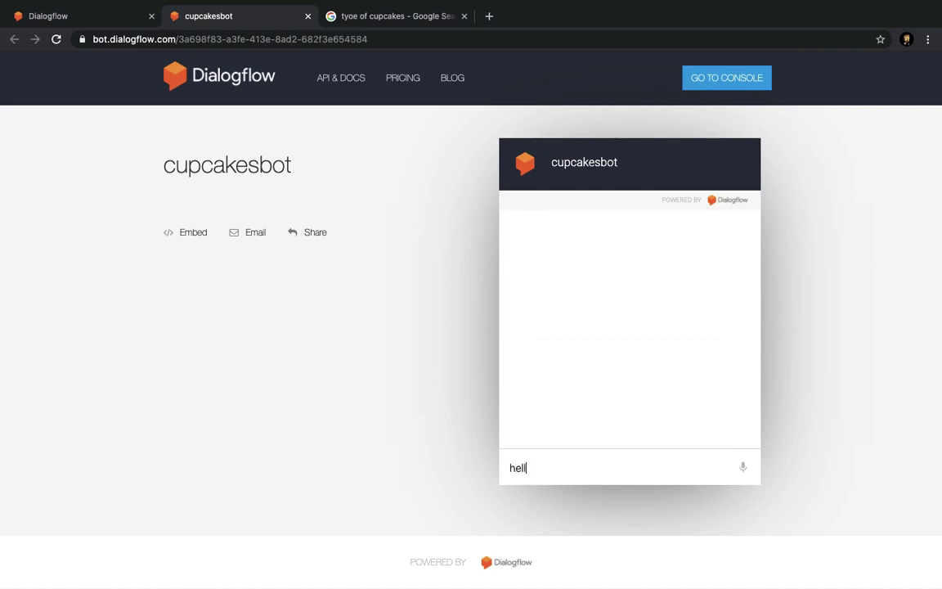
key(Return)
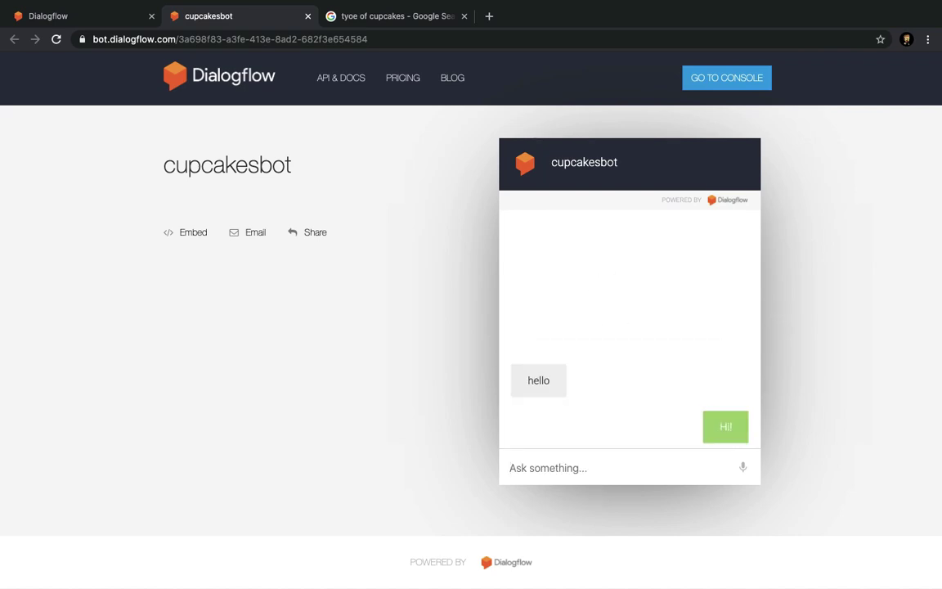
text(i am looking for )
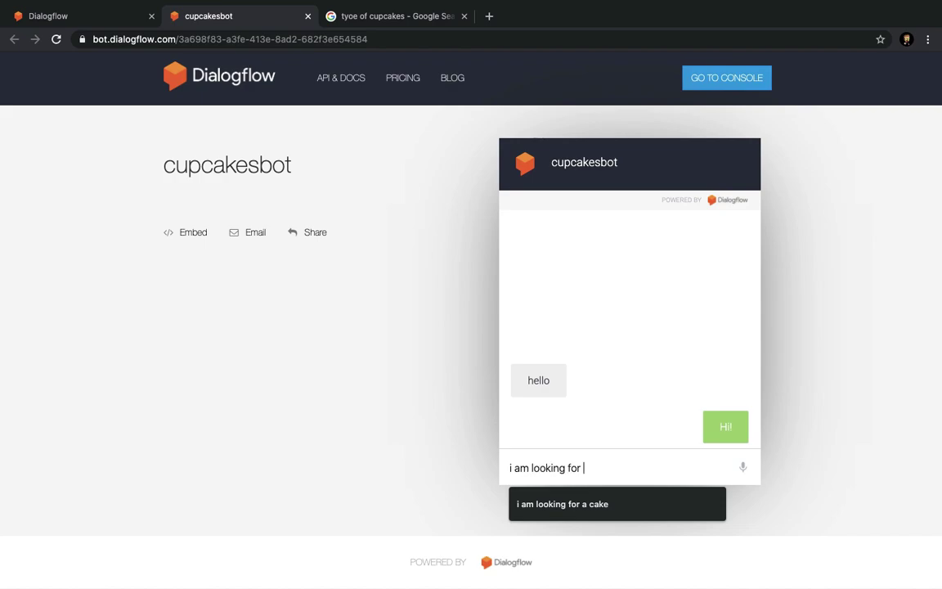
text(a)
key(BackSpace)
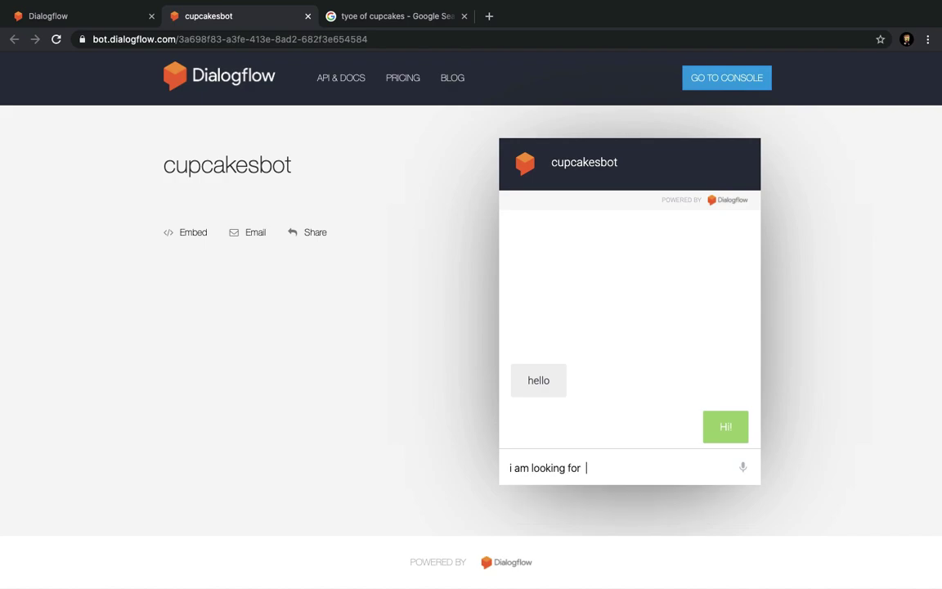
text(ac)
key(BackSpace)
key(BackSpace)
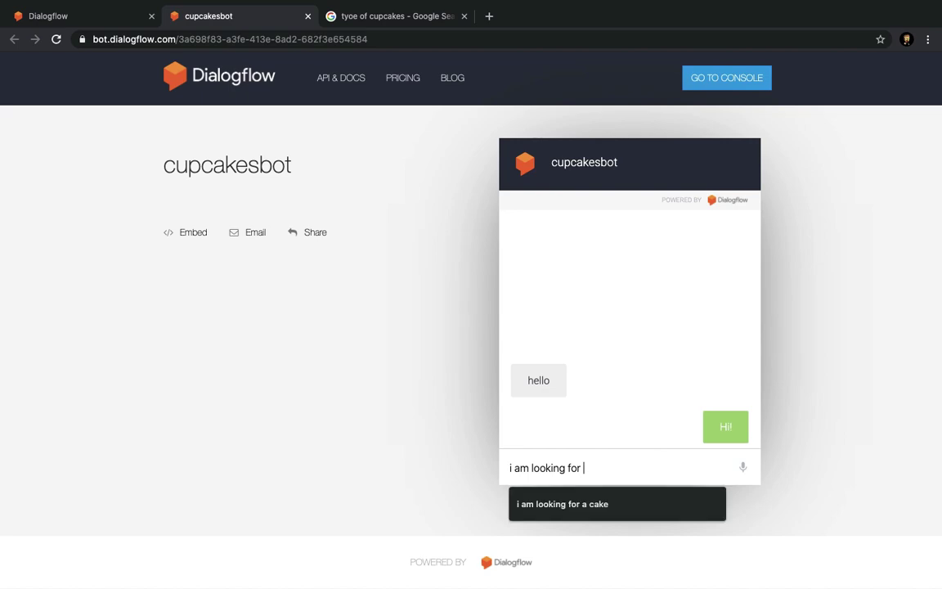
text(a cake)
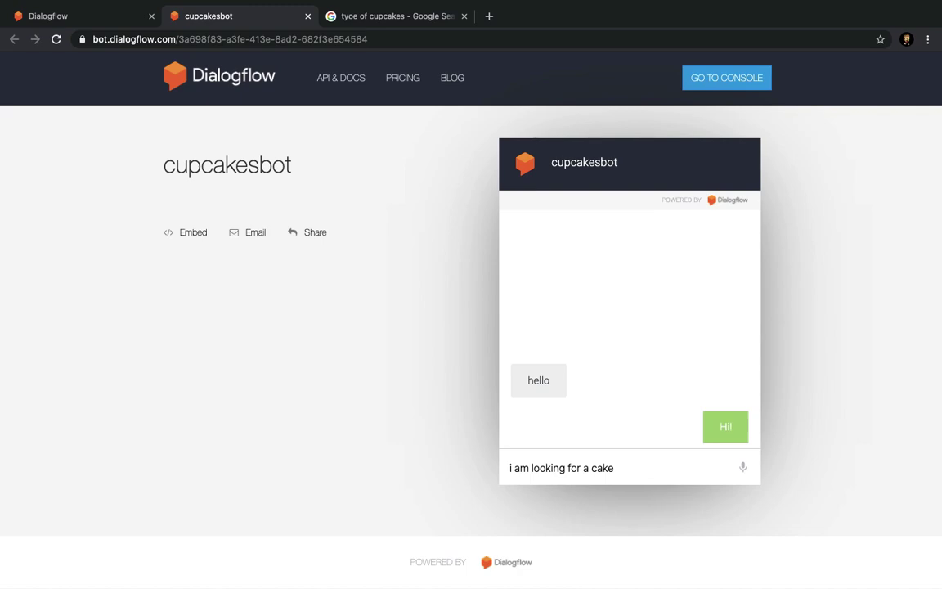
key(Return)
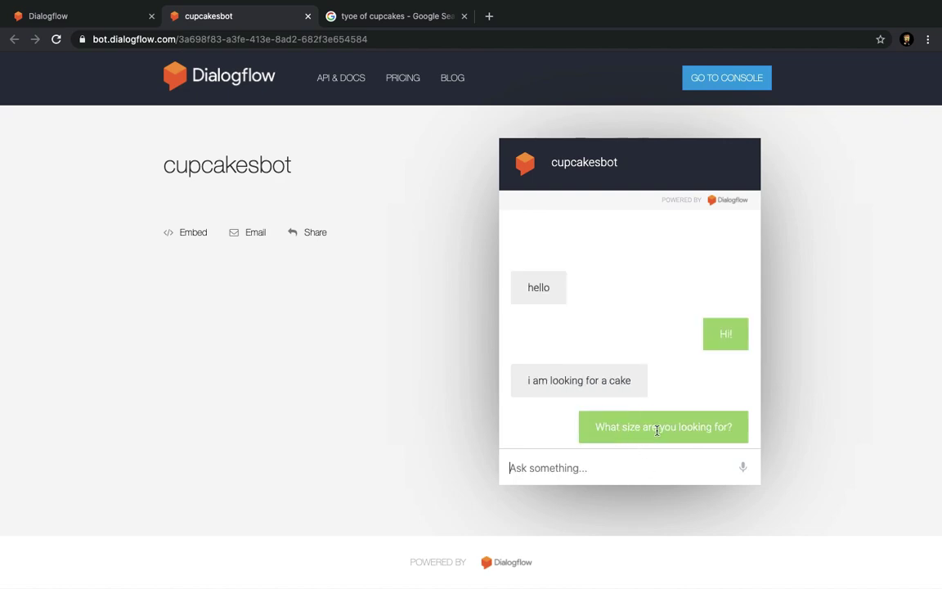
Answer the bot's size question with 2kg.
click(631, 461)
text(i am lookim)
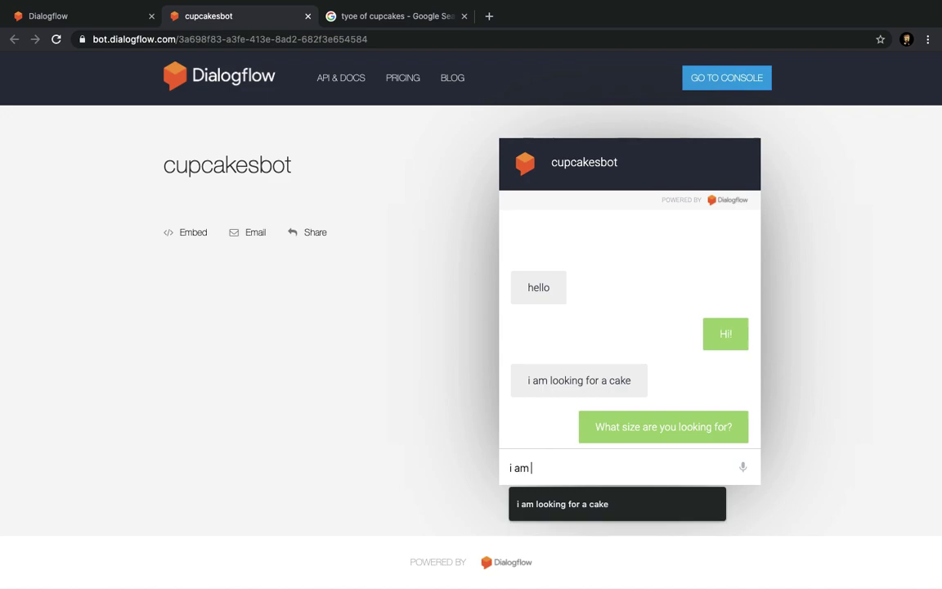
key(BackSpace)
key(ctrl+a)
key(BackSpace)
text(sma)
key(BackSpace)
key(BackSpace)
key(BackSpace)
text(2)
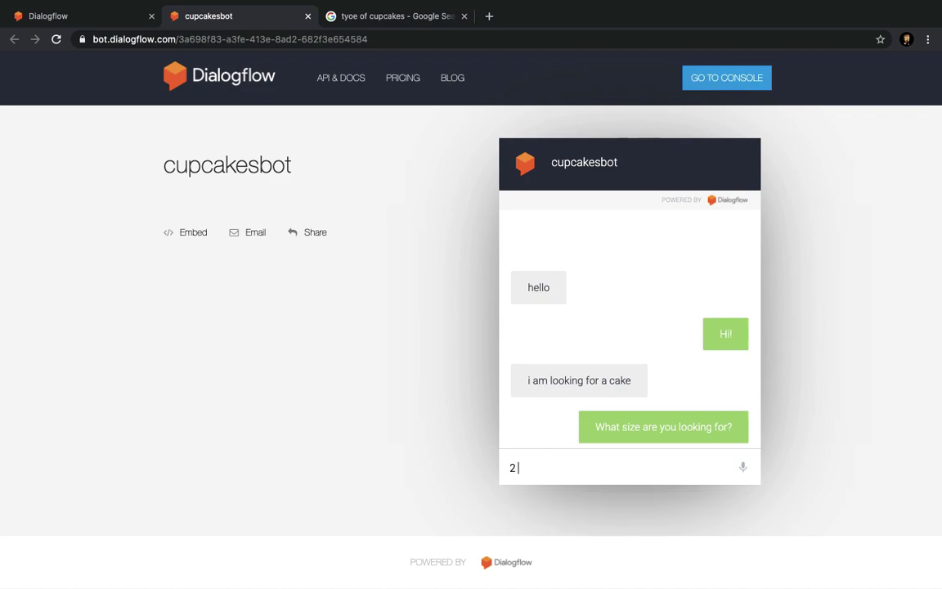
text( kkg)
key(Return)
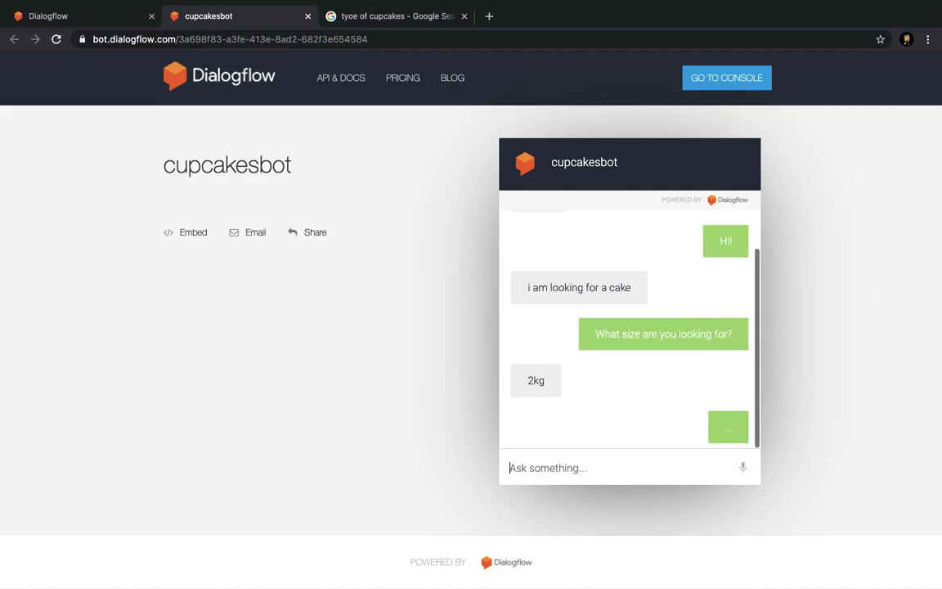
Reply 'i need it today afternoon', confirm with 'yes', then reload the demo.
click(637, 471)
text(i)
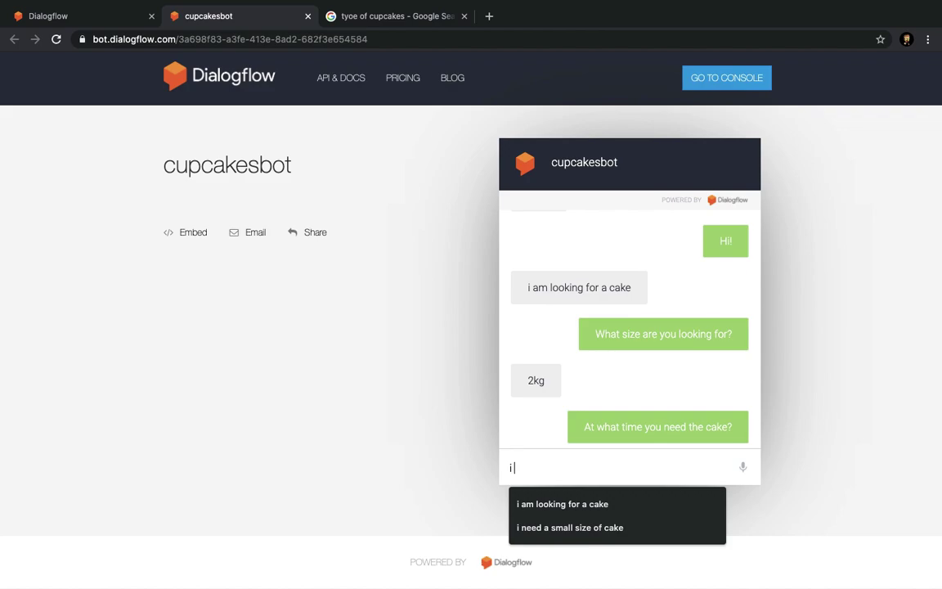
key(BackSpace)
text(i ne)
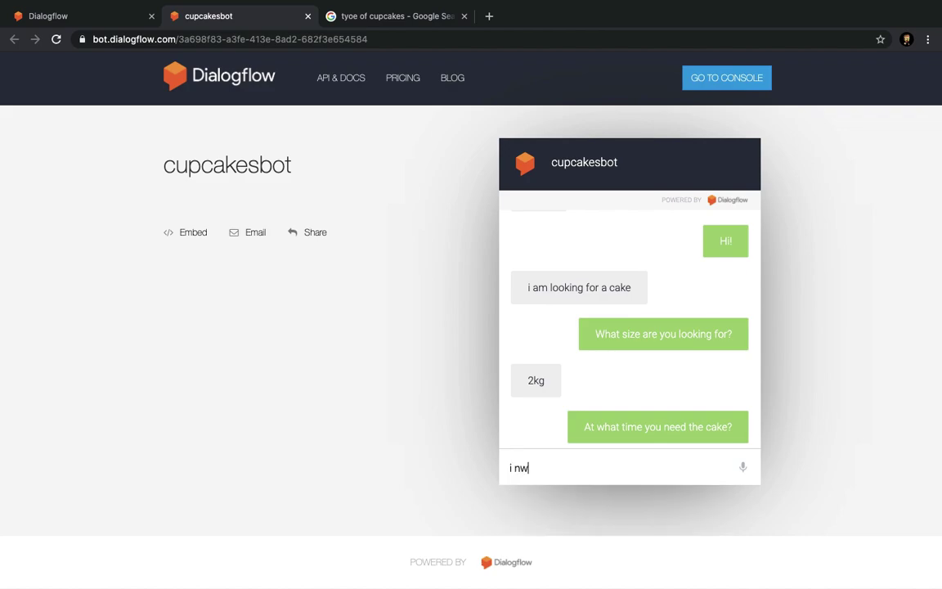
text(ed )
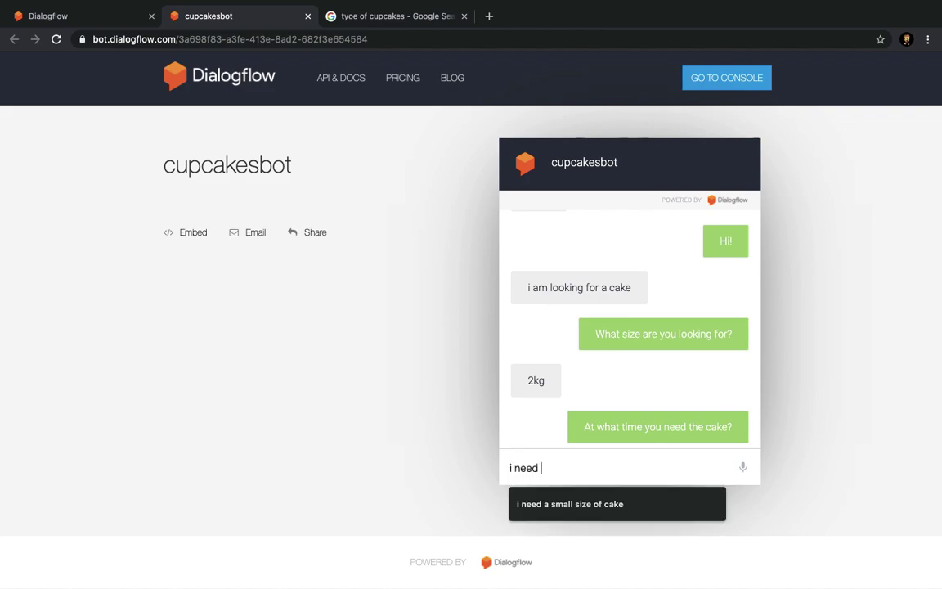
text(it to)
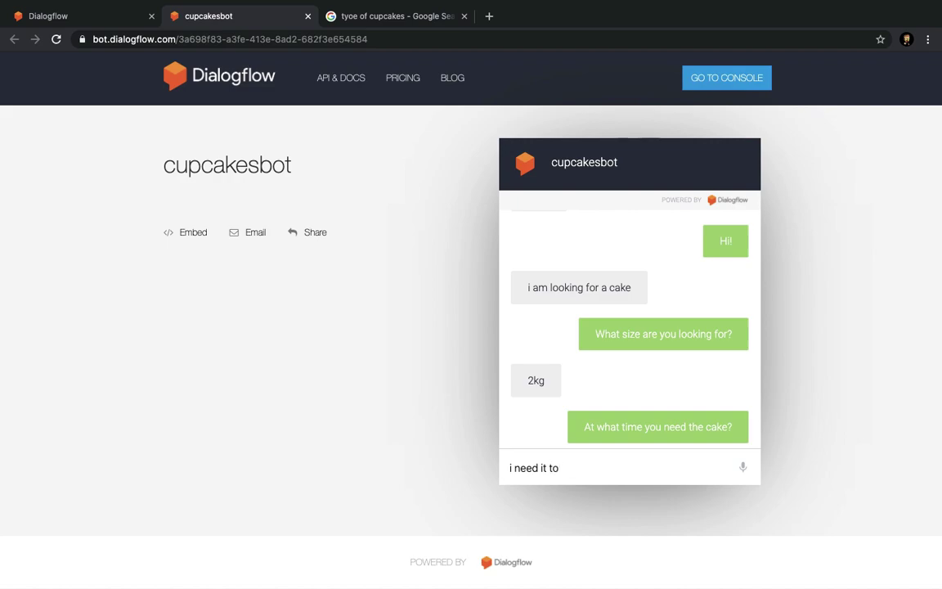
text(day afternoon)
key(Return)
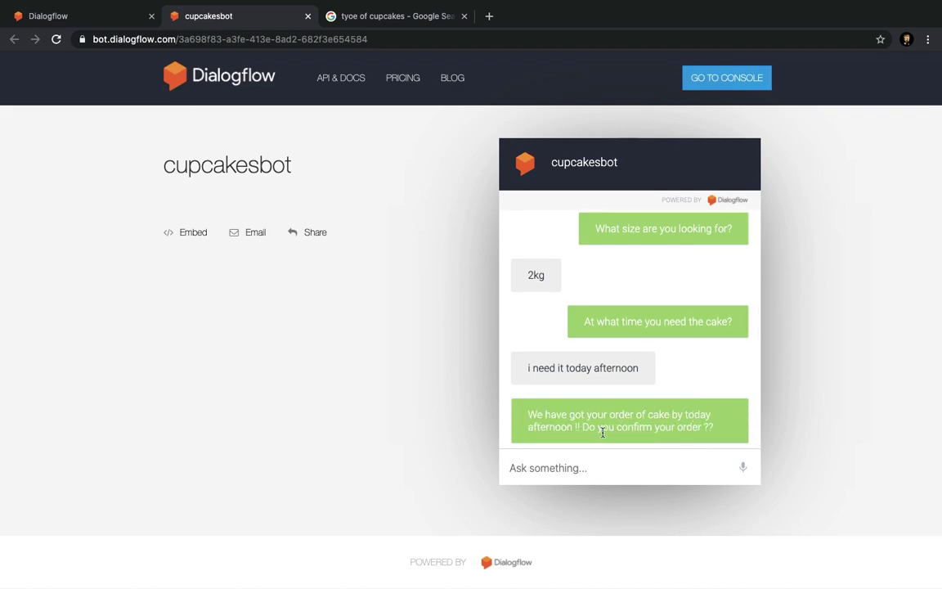
click(637, 474)
text(yes)
key(Return)
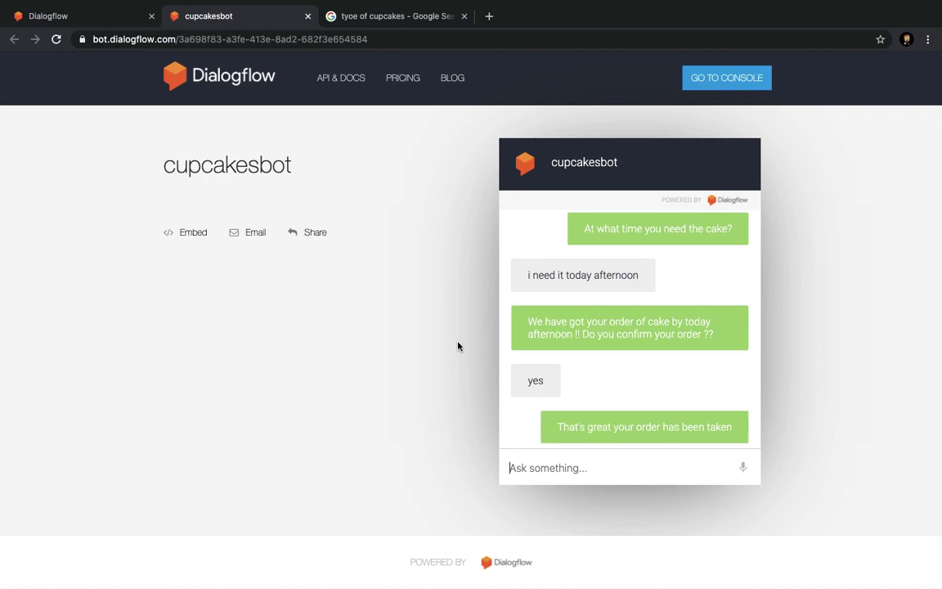
click(56, 39)
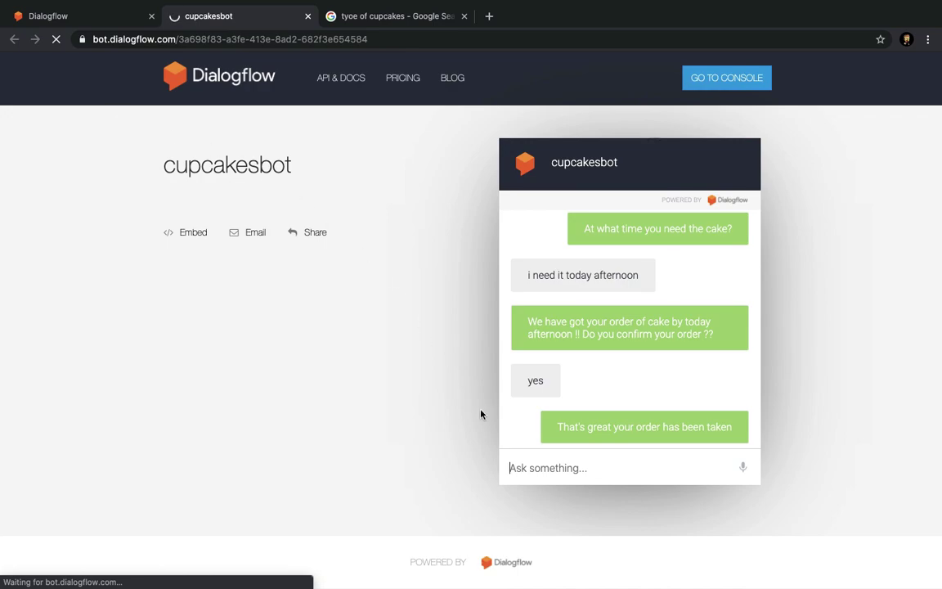
Resend the cake request, then answer 1kg and 'today noon' in the demo chat.
click(556, 465)
key(Down)
key(Down)
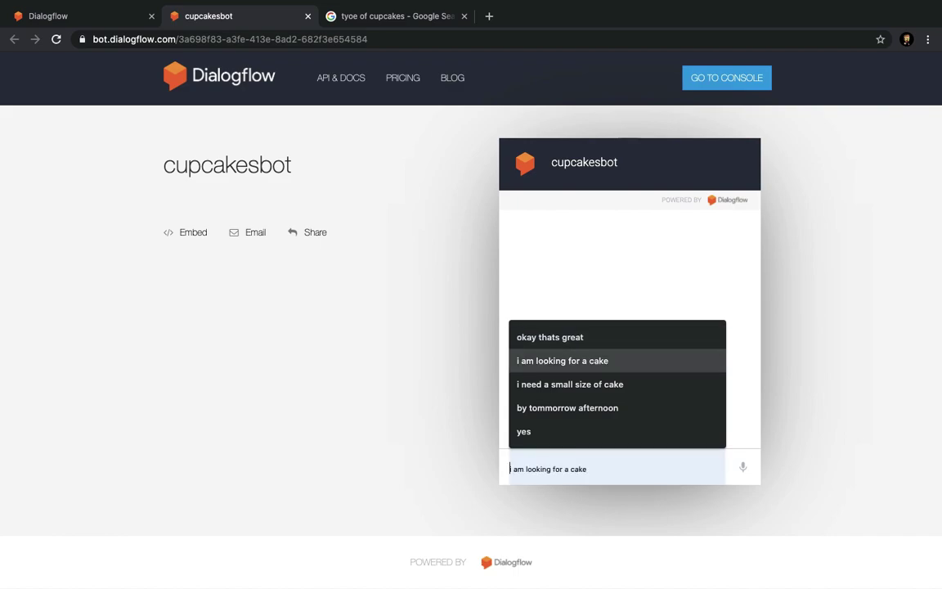
key(Return)
key(Return)
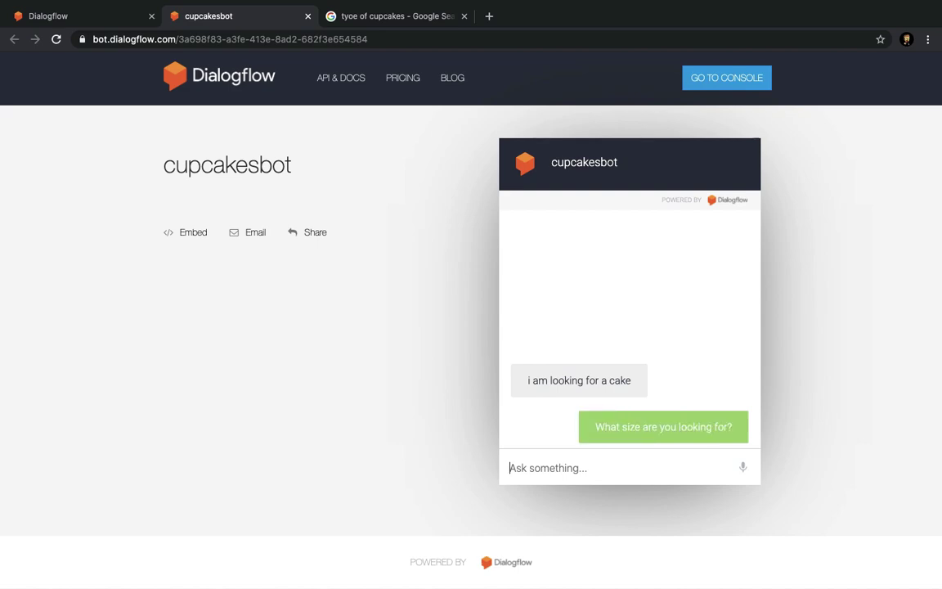
text(1kg)
key(Return)
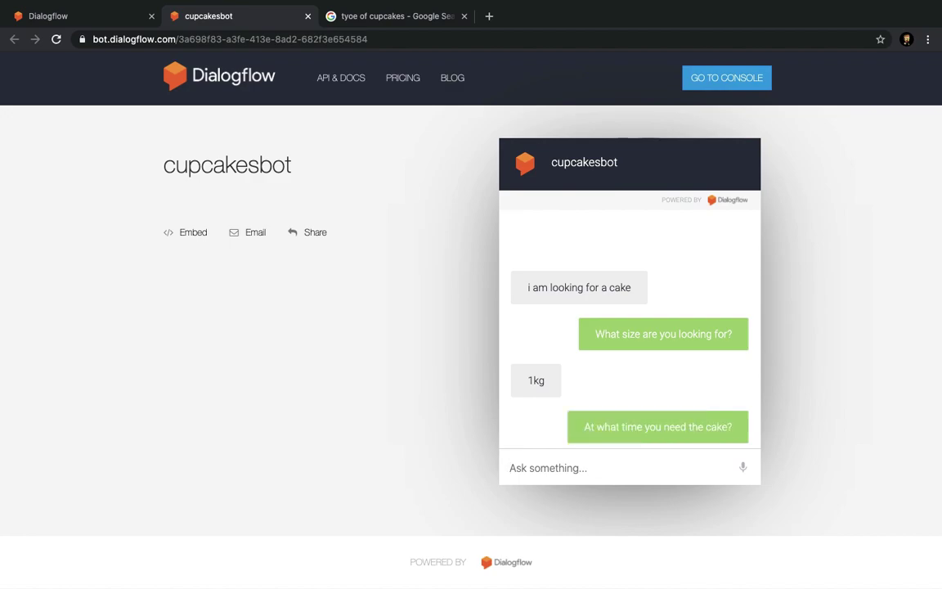
text(afte)
key(BackSpace)
key(BackSpace)
key(BackSpace)
key(BackSpace)
text(today noon)
key(Return)
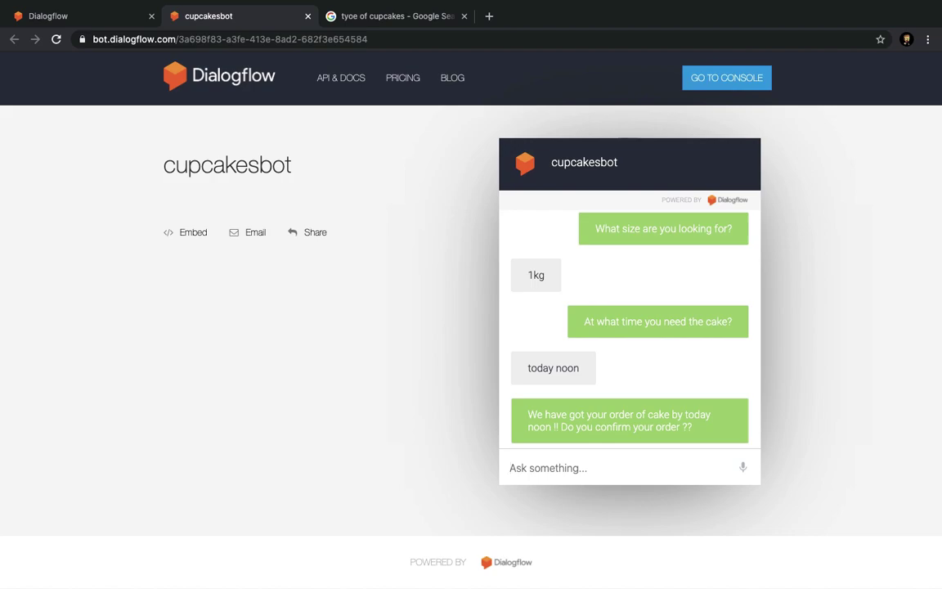
Confirm with 'yes', send 'cancel my order', and return to the Dialogflow intent editor.
text(yes)
key(Return)
text(cance)
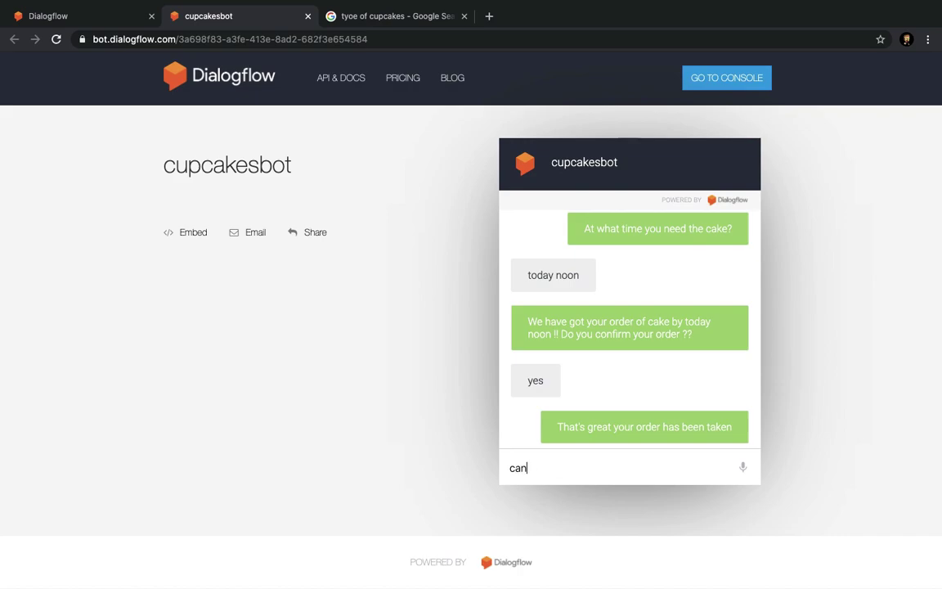
text(l my order)
key(Return)
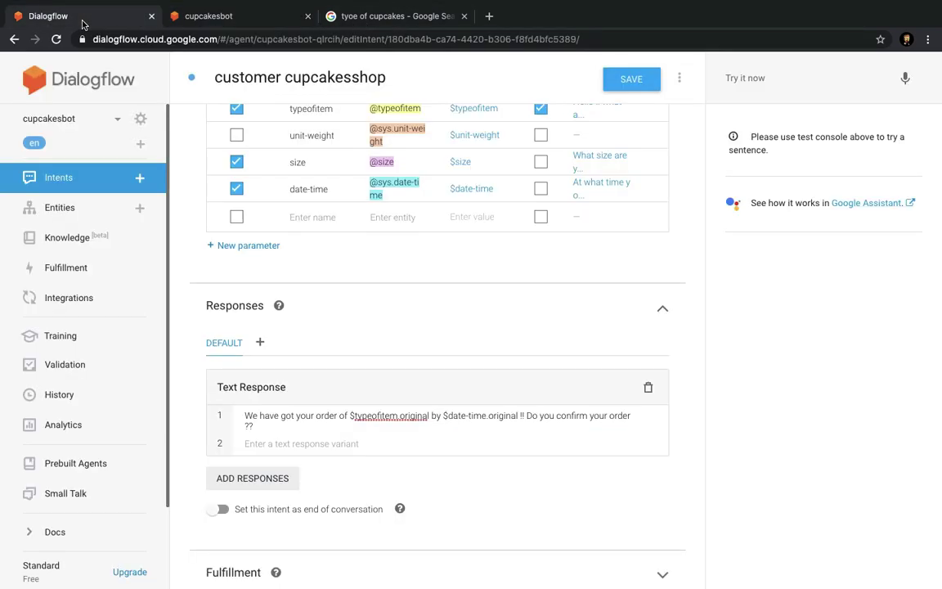
click(78, 24)
scroll(335, 324, up, 10)
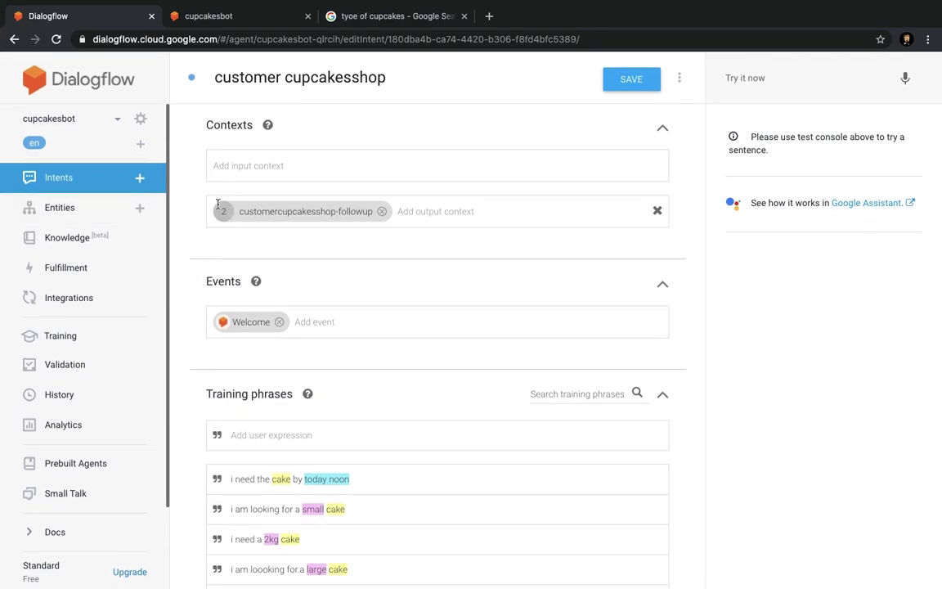
Scroll through the Integrations cards, with Web Demo enabled, and go to the Fulfillment settings.
scroll(123, 311, down, 1)
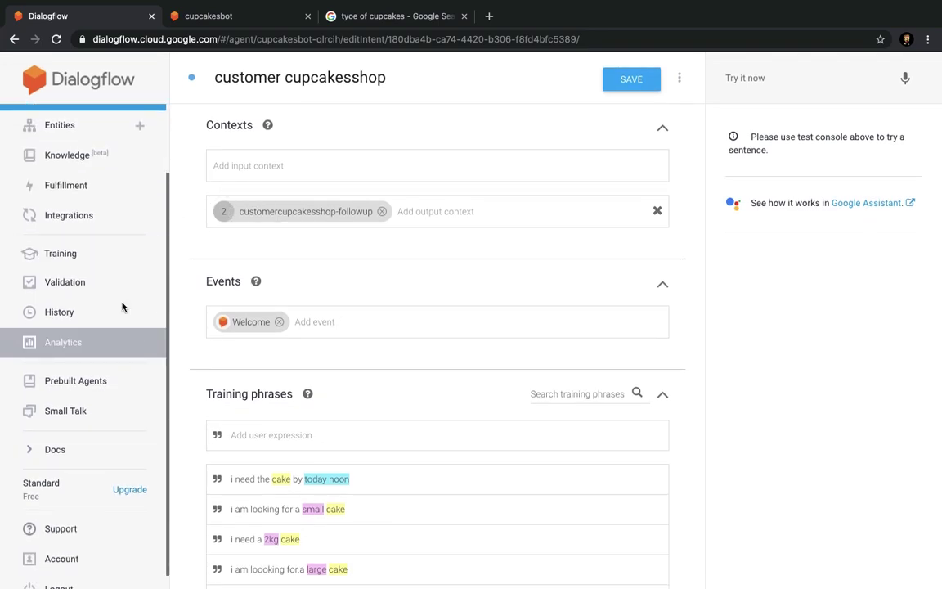
click(97, 217)
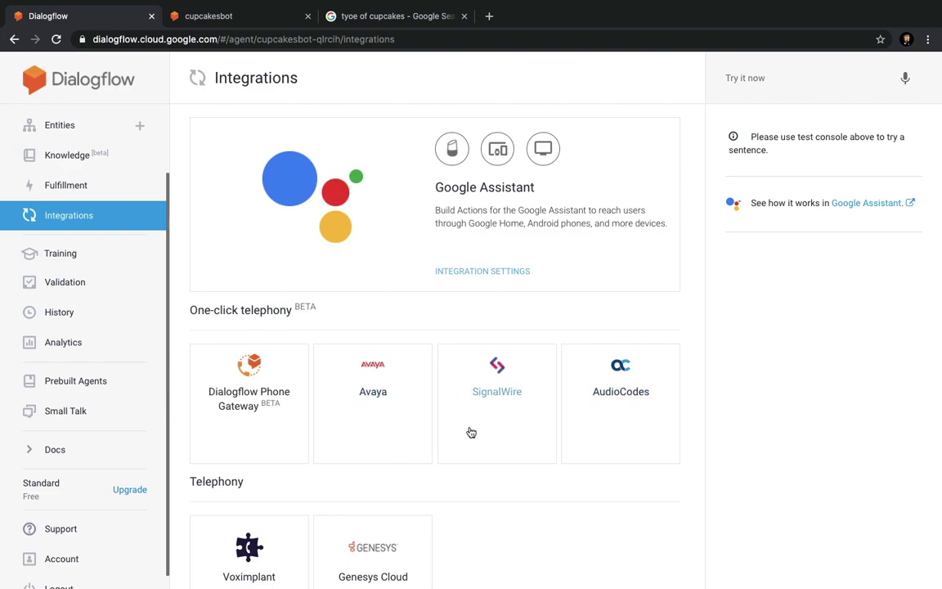
scroll(471, 432, down, 5)
scroll(393, 427, down, 3)
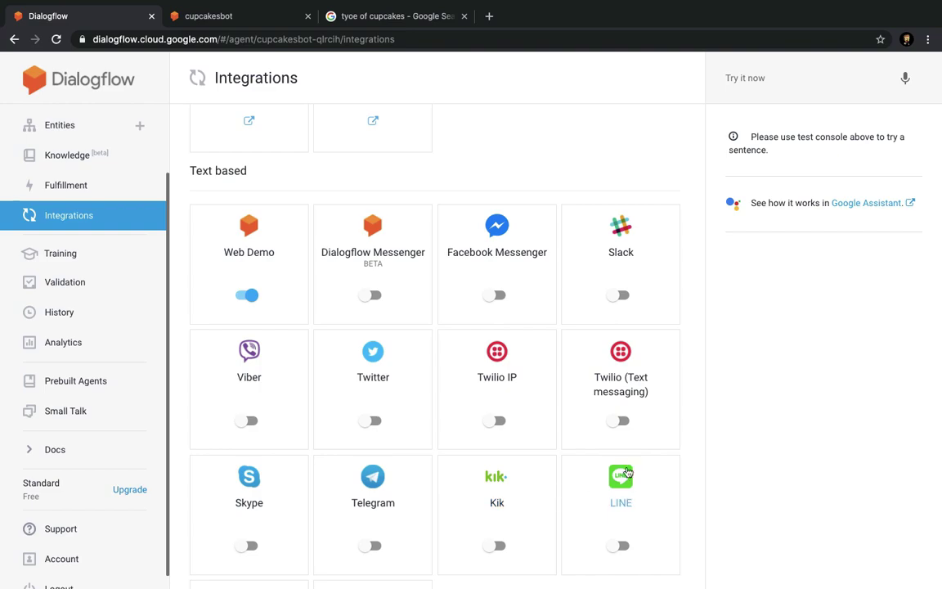
scroll(478, 337, down, 3)
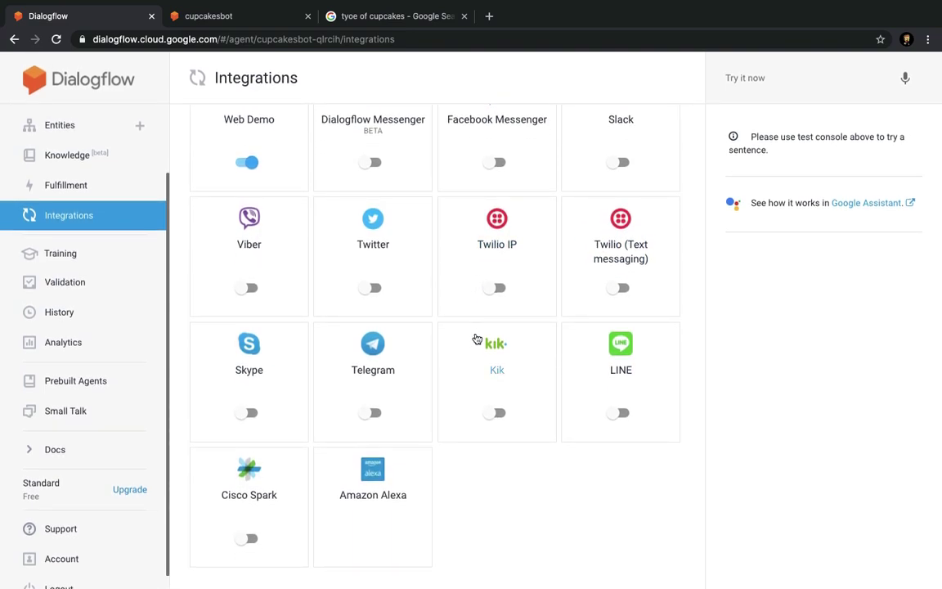
click(91, 188)
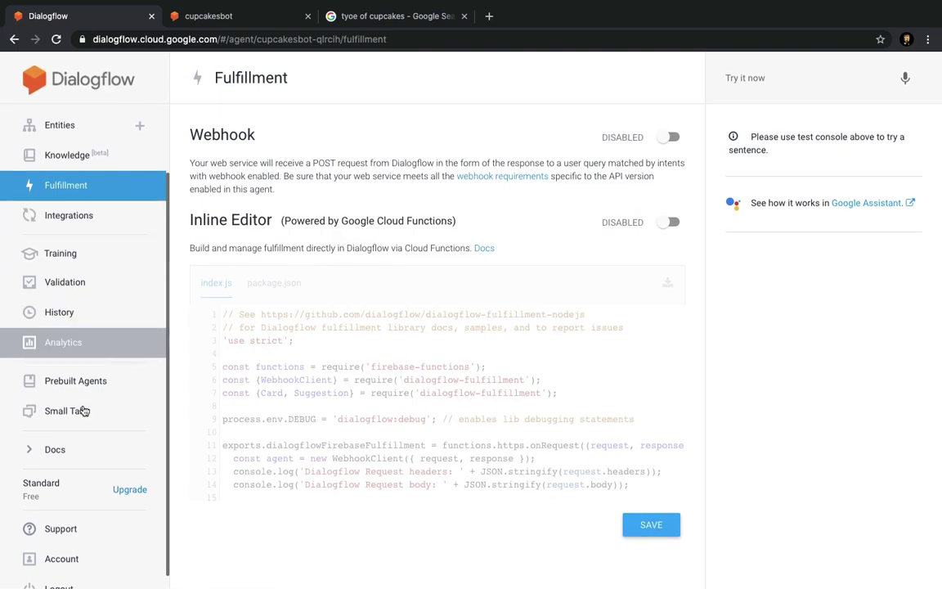
scroll(82, 417, down, 1)
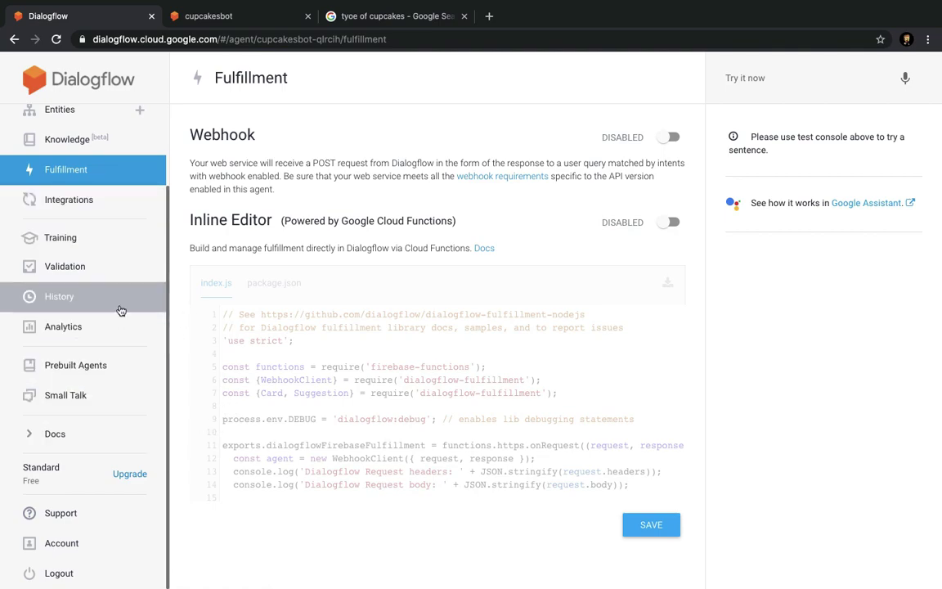
scroll(120, 309, up, 3)
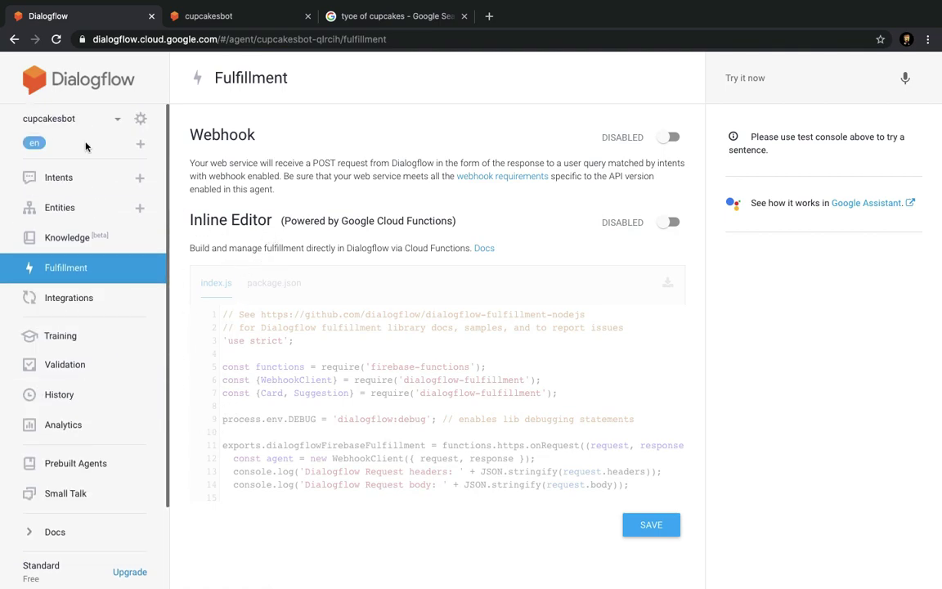